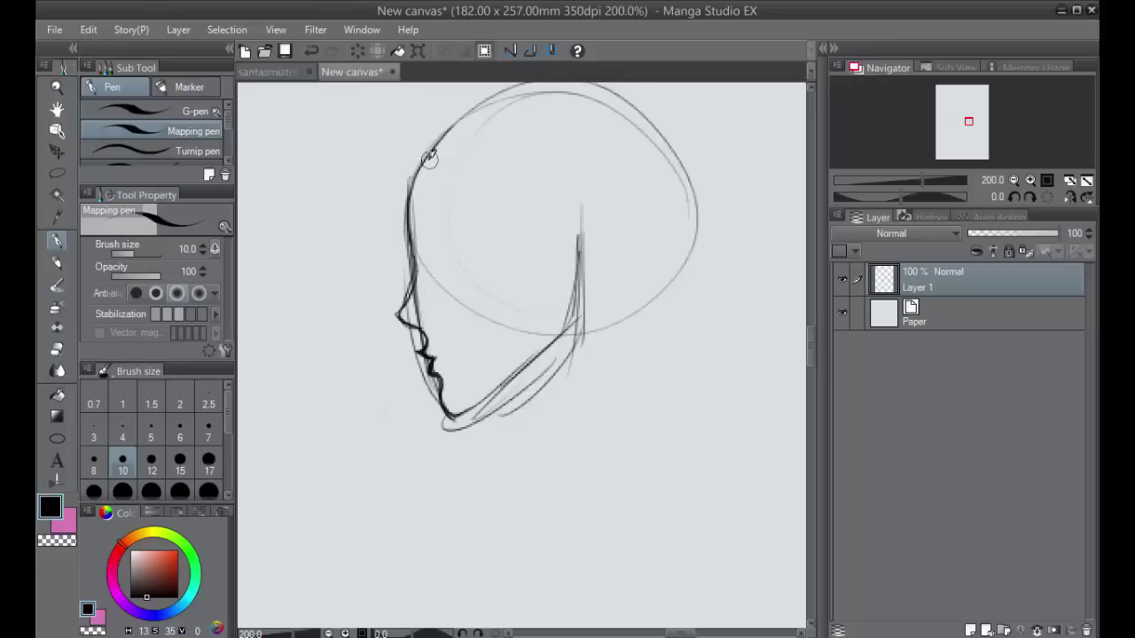
Try tracing the profile head's forehead in black and its face contour from forehead to chin in red.
mouse_move(440, 134)
mouse_down()
mouse_move(406, 197)
mouse_move(410, 241)
mouse_up()
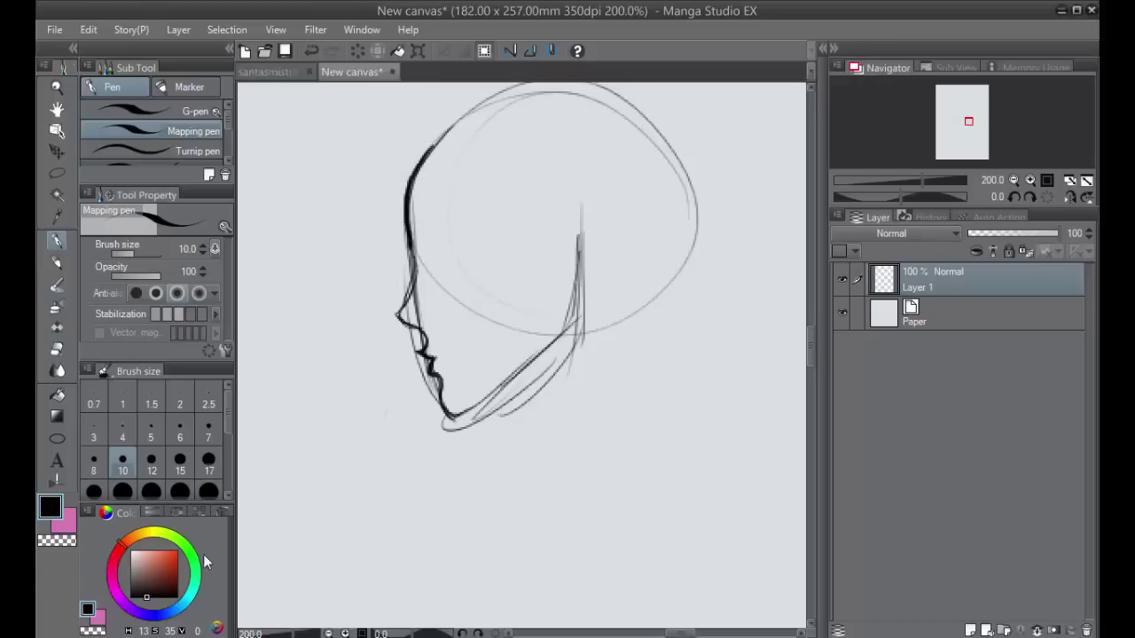
key(ctrl+z)
click(177, 552)
mouse_move(433, 144)
mouse_down()
mouse_move(416, 176)
mouse_move(412, 286)
mouse_move(397, 315)
mouse_move(417, 321)
mouse_move(454, 415)
mouse_up()
With the Darker pencil, sketch a light cranial circle with a curved vertical centre line between the two existing heads.
drag(370, 349, 662, 389)
mouse_move(660, 333)
mouse_down()
mouse_move(653, 322)
mouse_move(585, 384)
mouse_move(644, 369)
mouse_up()
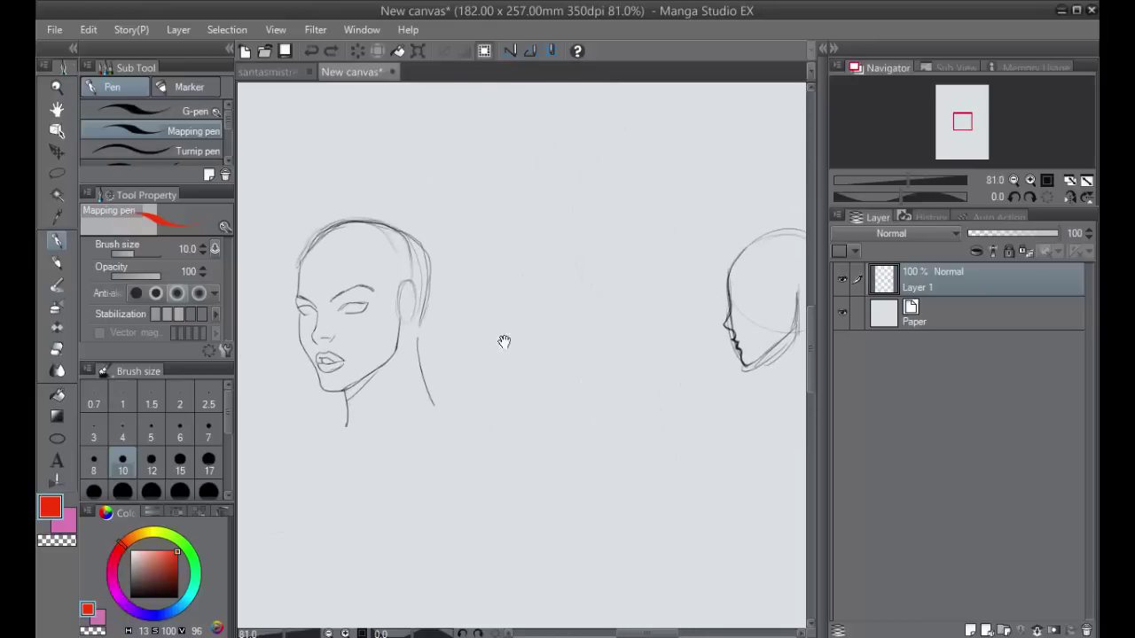
click(57, 263)
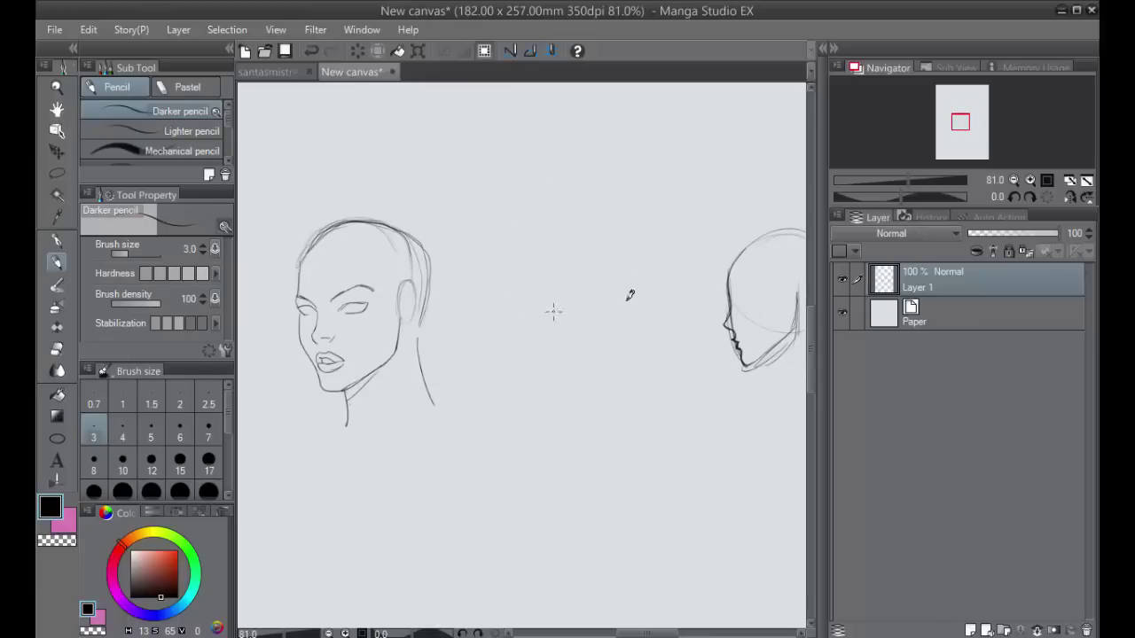
mouse_move(629, 217)
mouse_down()
mouse_move(527, 222)
mouse_move(588, 320)
mouse_up()
drag(555, 213, 554, 376)
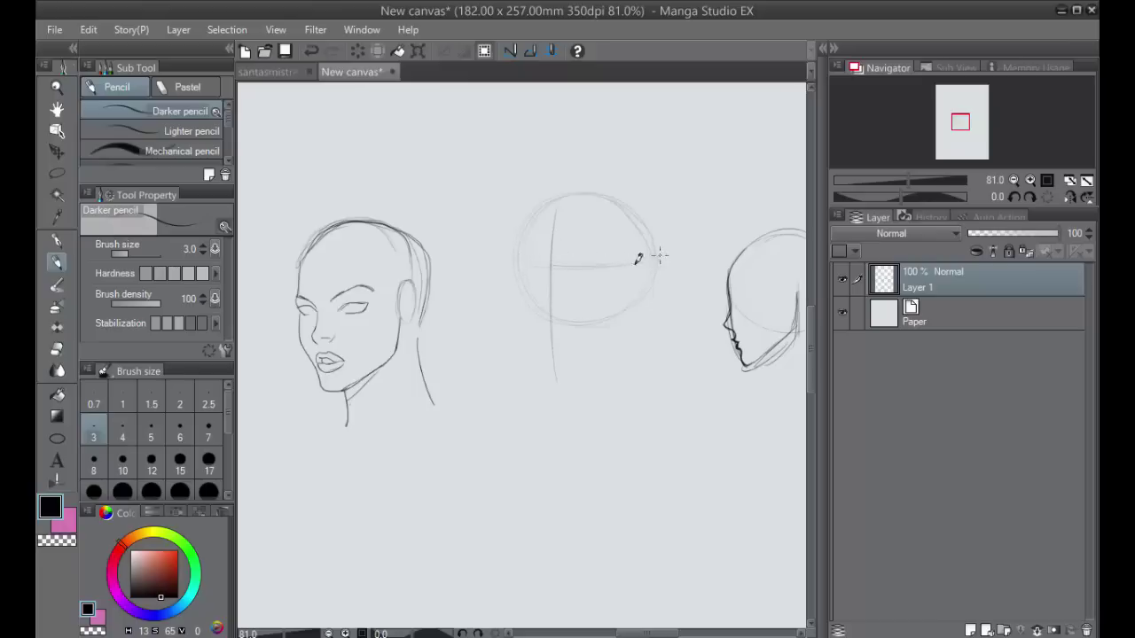
Sketch a horizontal brow guideline across the cranial circle and a parallel eye guideline just below it.
drag(661, 256, 527, 263)
drag(620, 282, 527, 280)
key(ctrl+z)
drag(612, 282, 535, 283)
Sketch the side-plane oval with a smaller ear oval and the far face edge, and reinforce the eye guideline.
drag(631, 222, 623, 305)
mouse_move(530, 294)
mouse_down()
mouse_move(531, 226)
mouse_move(531, 295)
mouse_move(526, 254)
mouse_up()
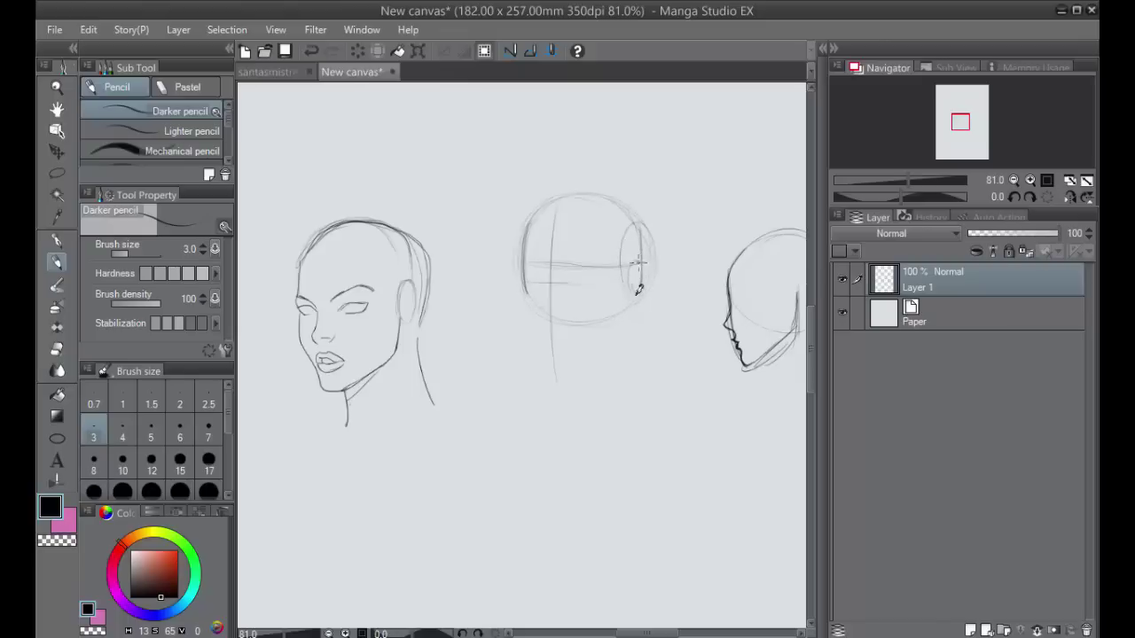
key(ctrl+z)
key(ctrl+z)
scroll(590, 375, up, 1)
mouse_move(656, 343)
mouse_down()
mouse_move(676, 387)
mouse_move(772, 373)
mouse_up()
scroll(679, 405, up, 1)
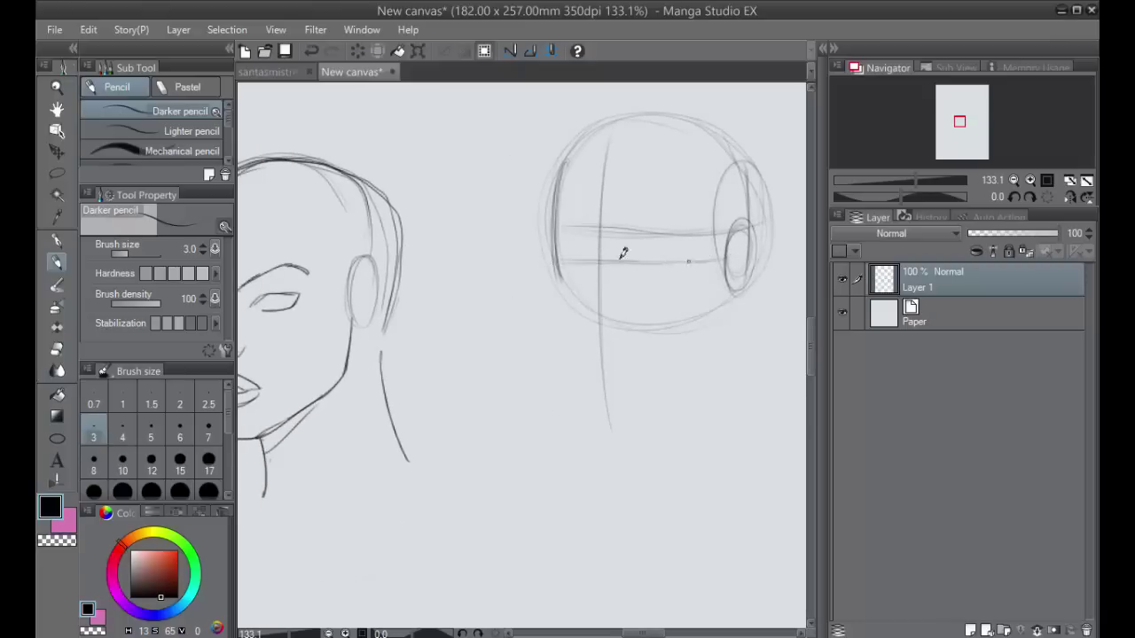
drag(634, 261, 695, 262)
Draw temporary horizontal guides through the eyes, nose base and mouth of the finished three-quarter head, and undo them.
drag(617, 361, 754, 337)
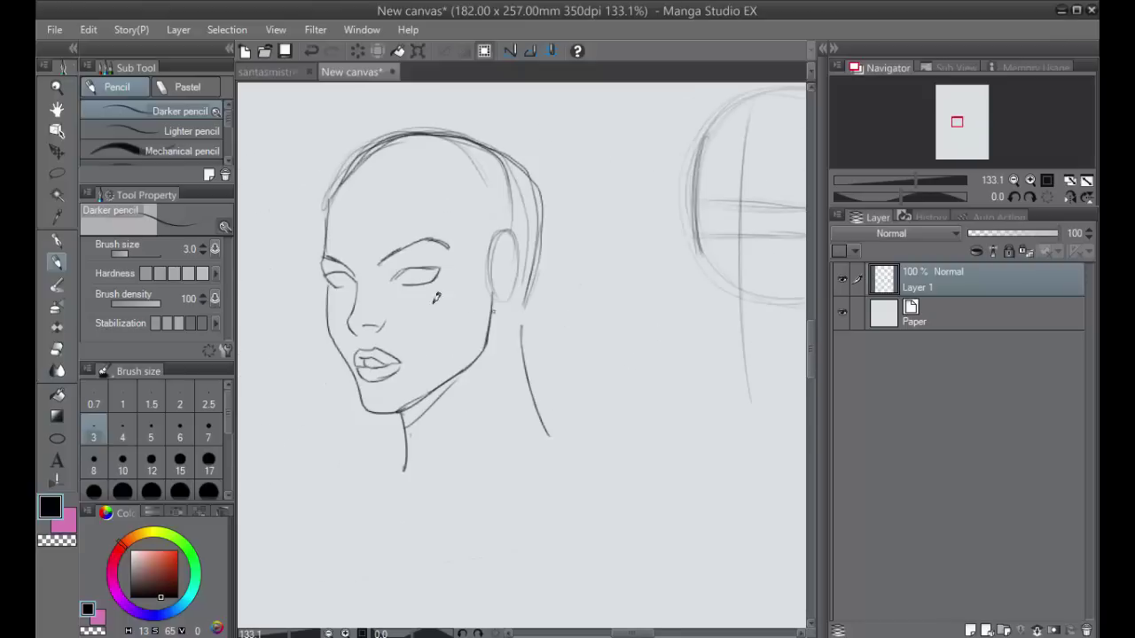
drag(329, 287, 438, 283)
key(ctrl+z)
drag(318, 286, 459, 284)
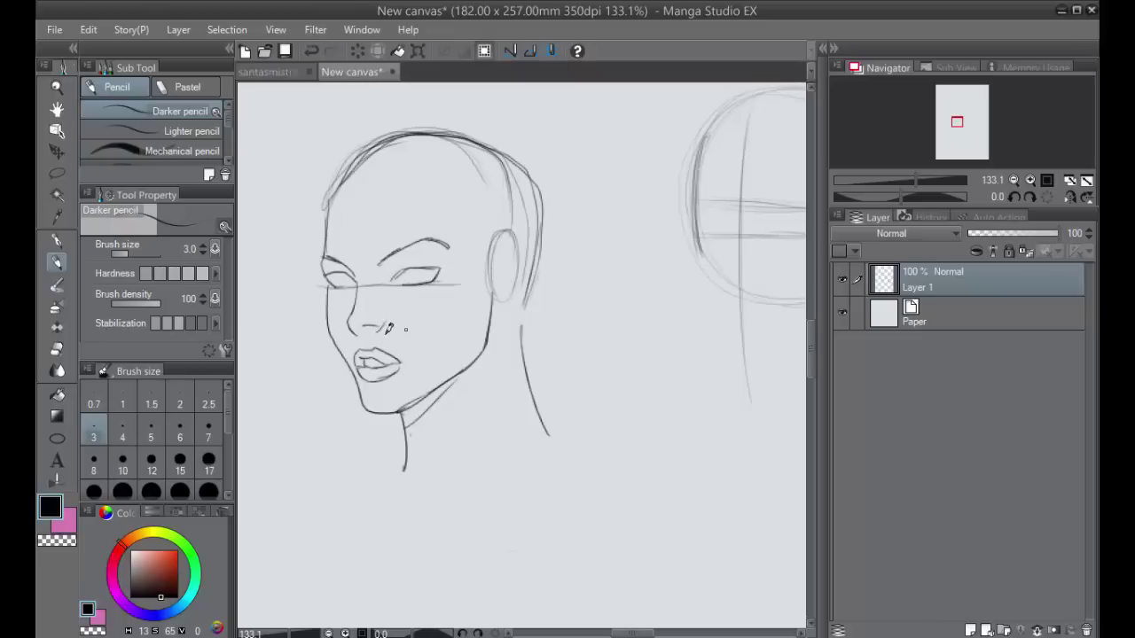
drag(395, 330, 328, 331)
drag(411, 363, 342, 364)
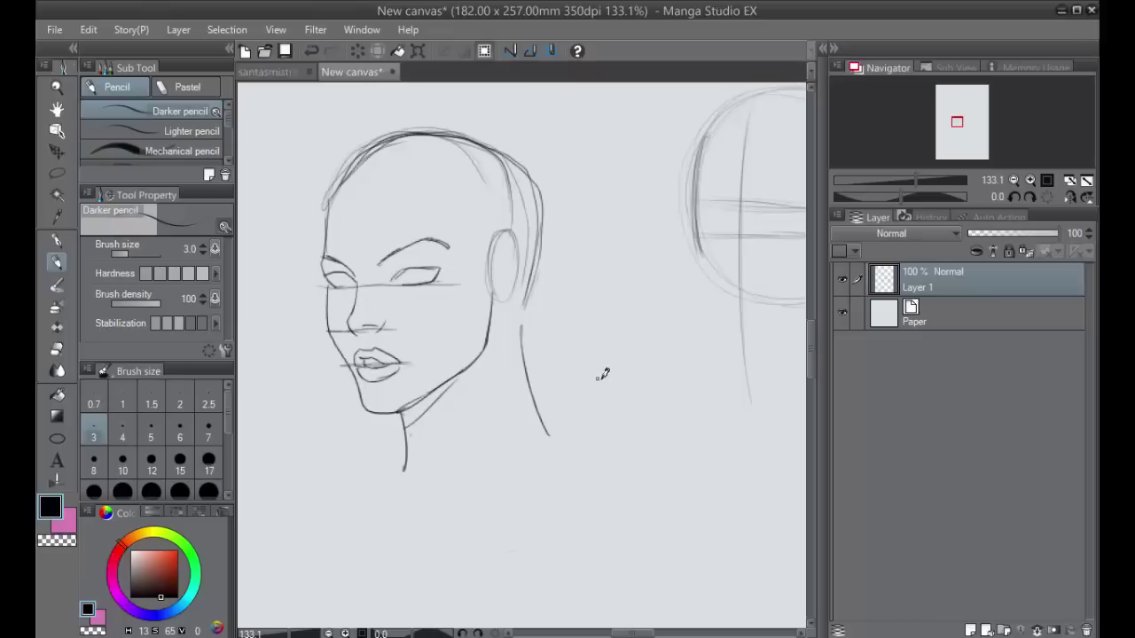
key(ctrl+z)
key(ctrl+z)
key(ctrl+z)
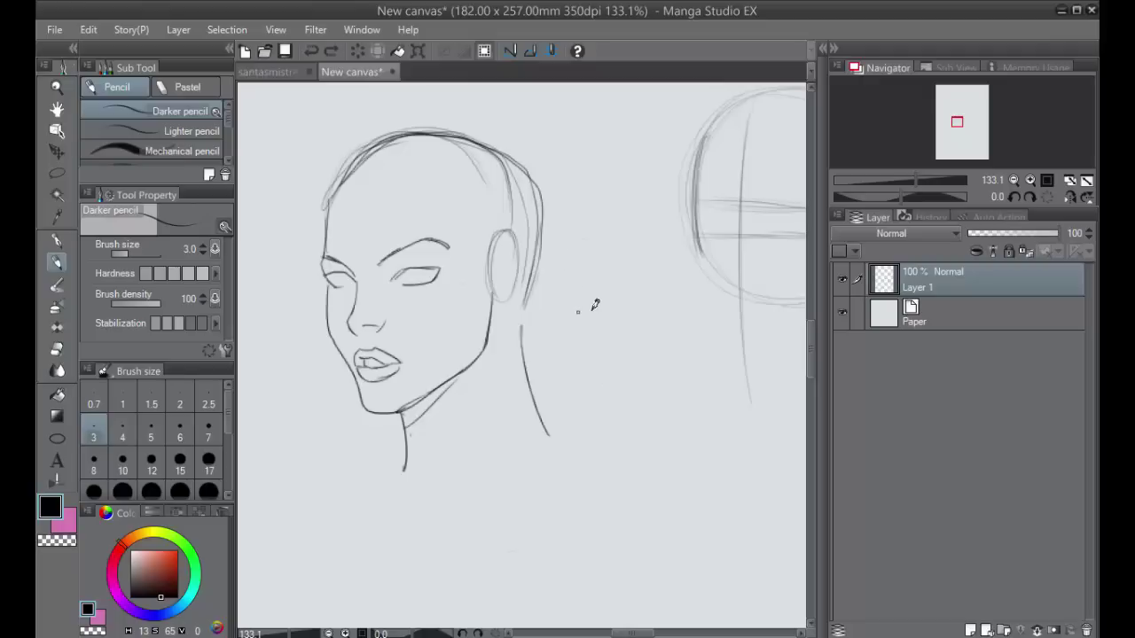
Darken the new head's far face edge from the forehead down past the eye guideline.
drag(653, 419, 457, 447)
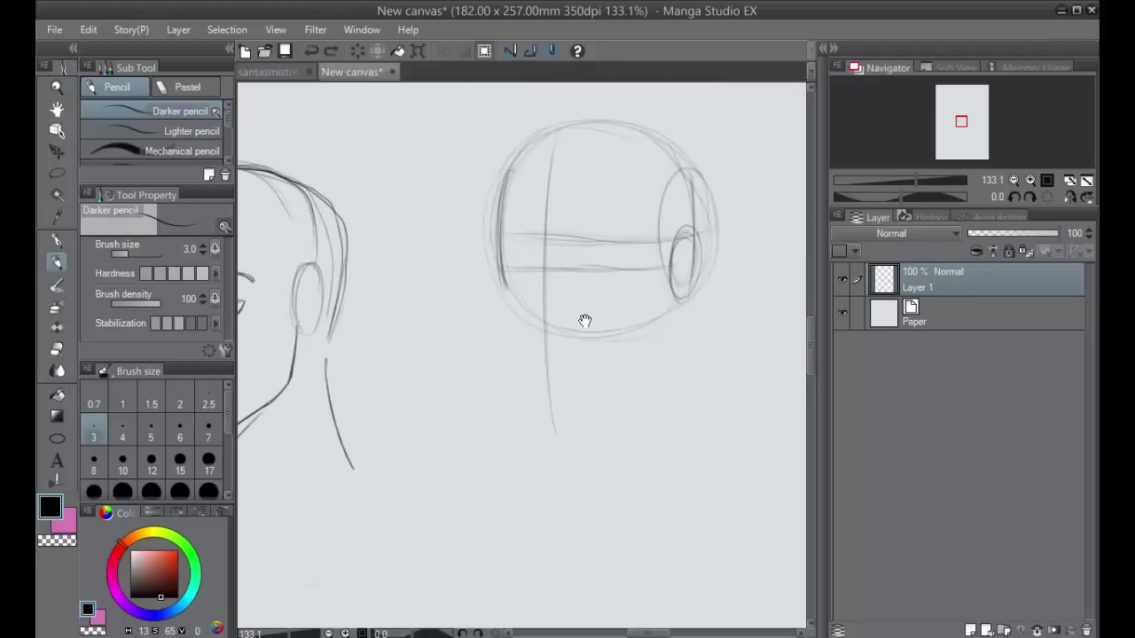
mouse_move(603, 318)
mouse_down()
mouse_move(692, 317)
mouse_move(658, 310)
mouse_up()
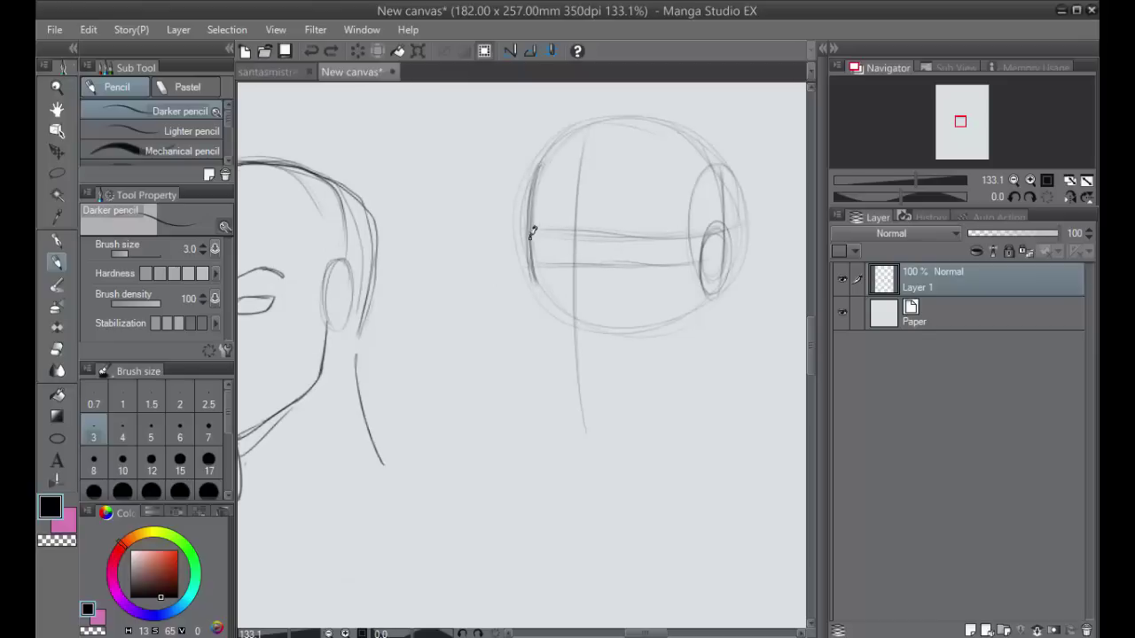
mouse_move(532, 232)
mouse_down()
mouse_move(540, 165)
mouse_move(532, 254)
mouse_up()
key(ctrl+z)
key(space)
drag(381, 387, 493, 369)
drag(679, 330, 549, 316)
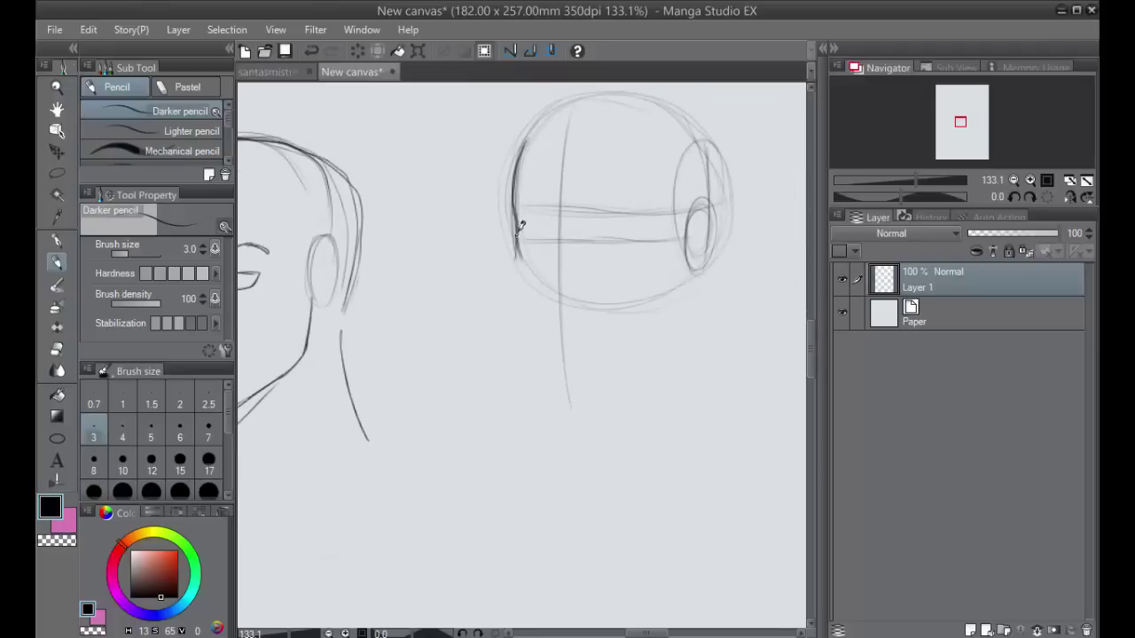
mouse_move(516, 234)
mouse_down()
mouse_move(513, 277)
mouse_move(516, 243)
mouse_up()
key(ctrl+z)
Draw the new head's far eye on the eye guideline, between the far face edge and the centre line.
drag(361, 330, 539, 328)
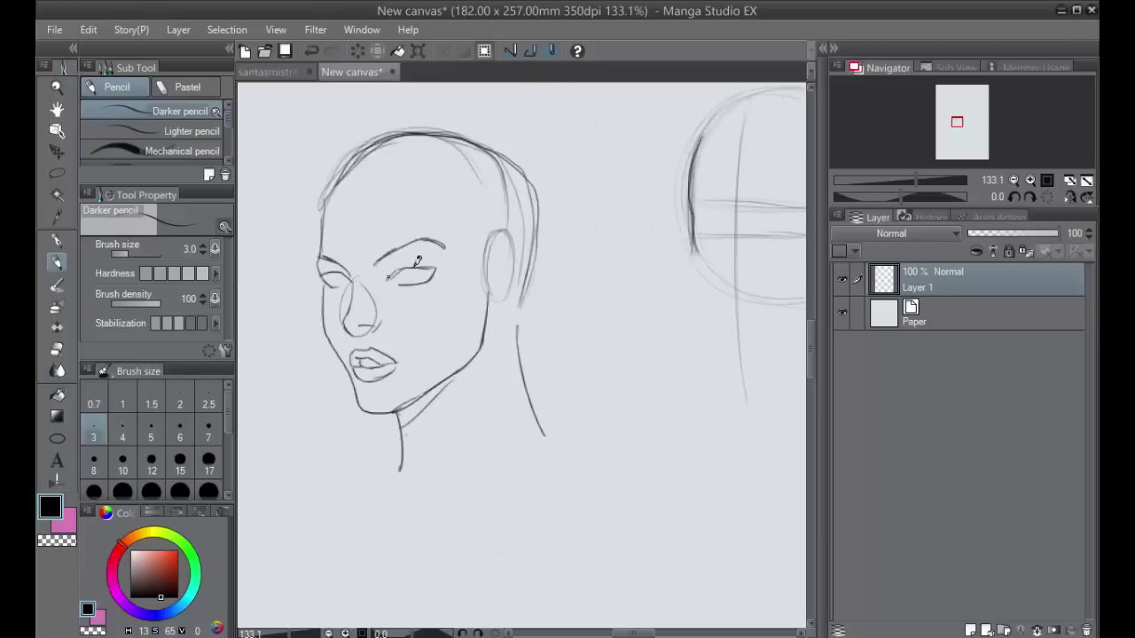
drag(729, 349, 577, 307)
scroll(577, 307, up, 3)
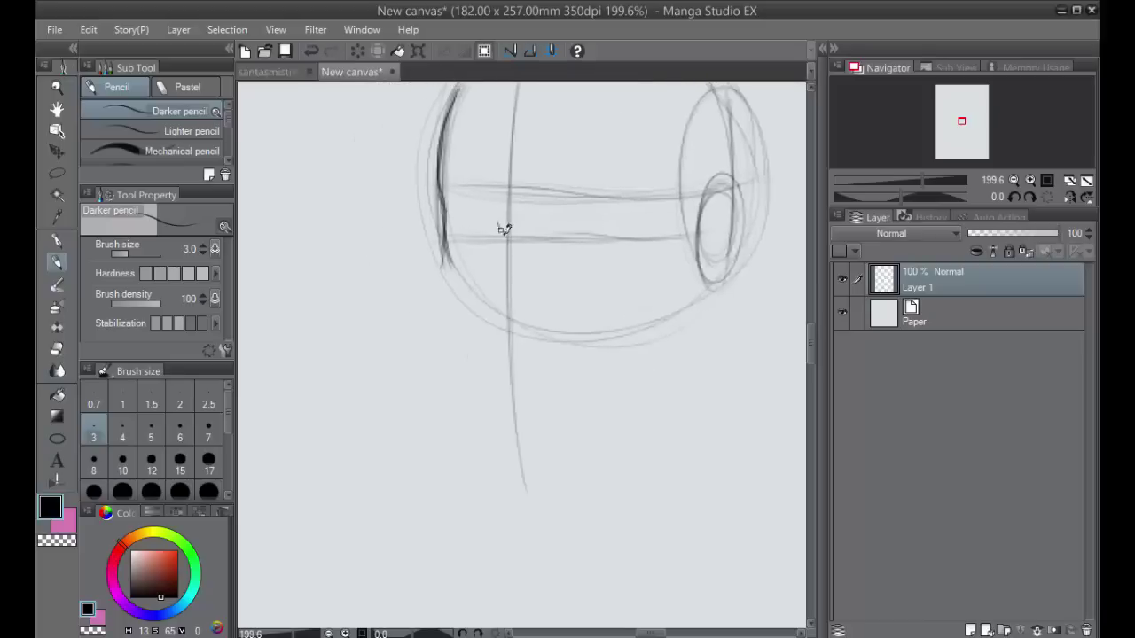
drag(452, 196, 505, 238)
key(ctrl+z)
mouse_move(478, 218)
mouse_down()
mouse_move(451, 225)
mouse_move(502, 229)
mouse_move(445, 225)
mouse_move(477, 242)
mouse_move(507, 232)
mouse_move(448, 222)
mouse_move(500, 222)
mouse_move(508, 236)
mouse_move(501, 221)
mouse_move(486, 289)
mouse_up()
key(ctrl+z)
key(ctrl+z)
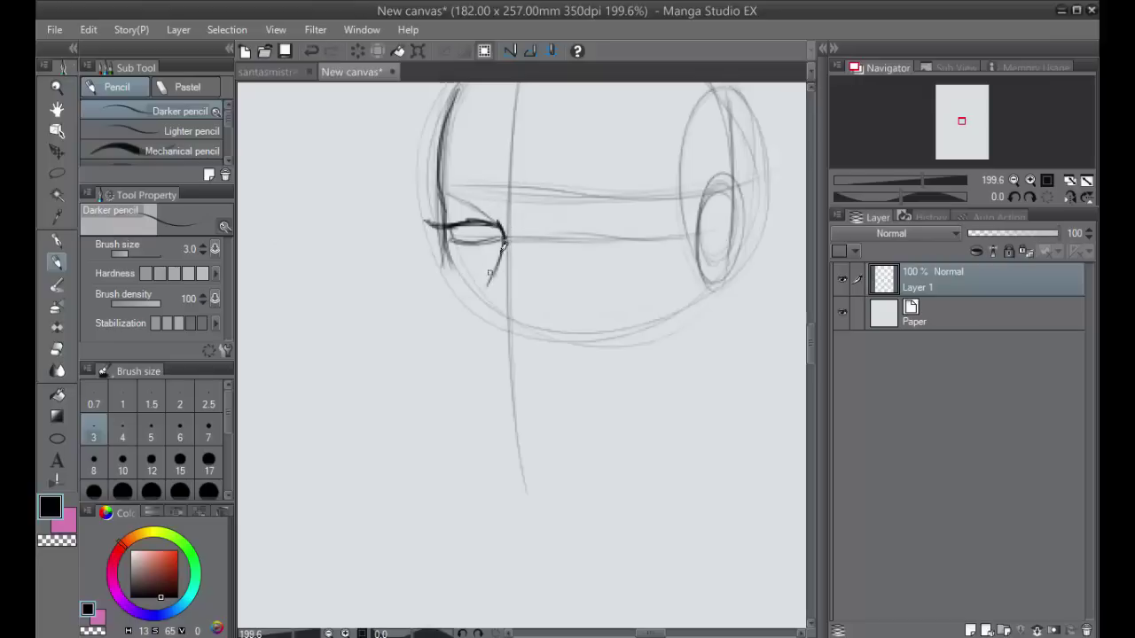
Draw the new head's nose from the far eye's inner corner to the tip, with the nostril, near wing and bridge side.
mouse_move(504, 232)
mouse_down()
mouse_move(480, 298)
mouse_move(511, 333)
mouse_up()
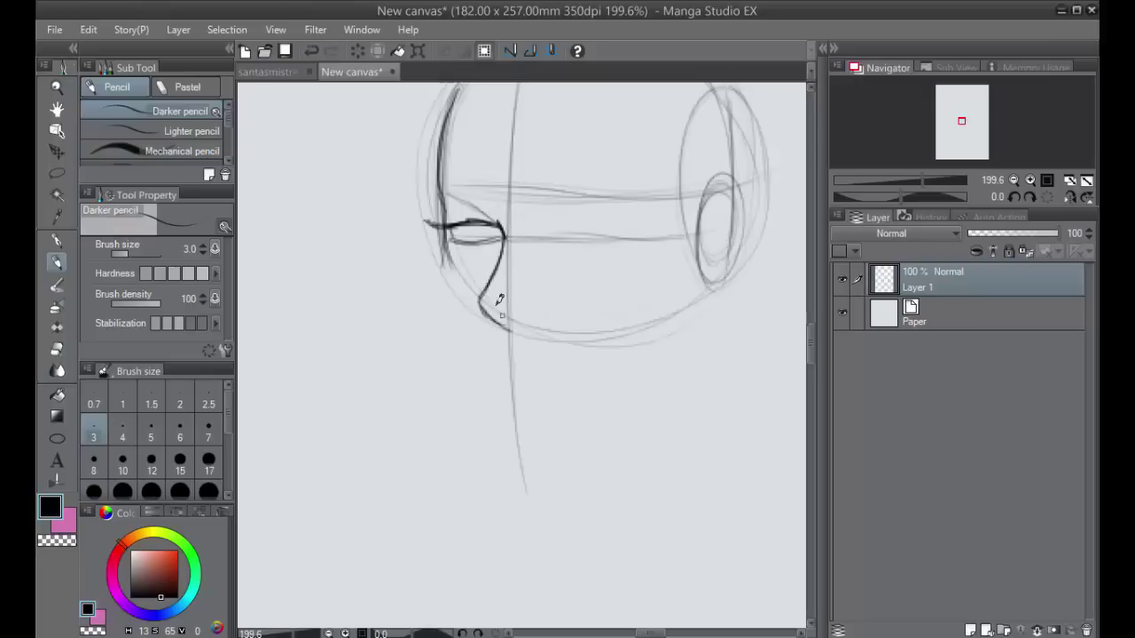
key(ctrl+z)
mouse_move(504, 236)
mouse_down()
mouse_move(476, 303)
mouse_move(512, 328)
mouse_up()
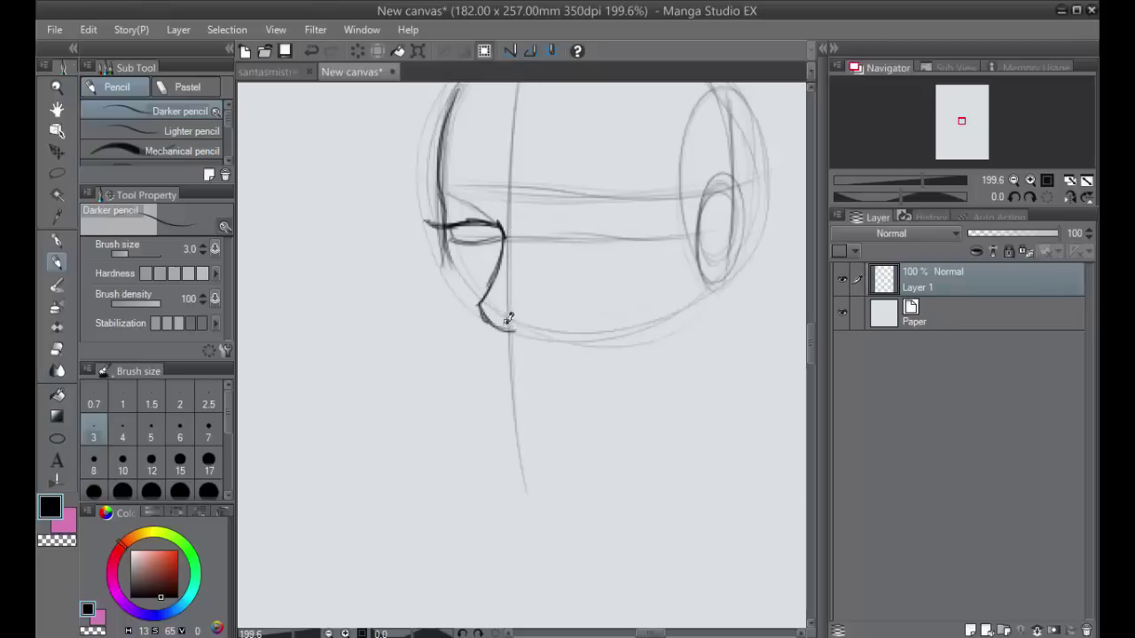
key(ctrl+z)
drag(479, 304, 491, 321)
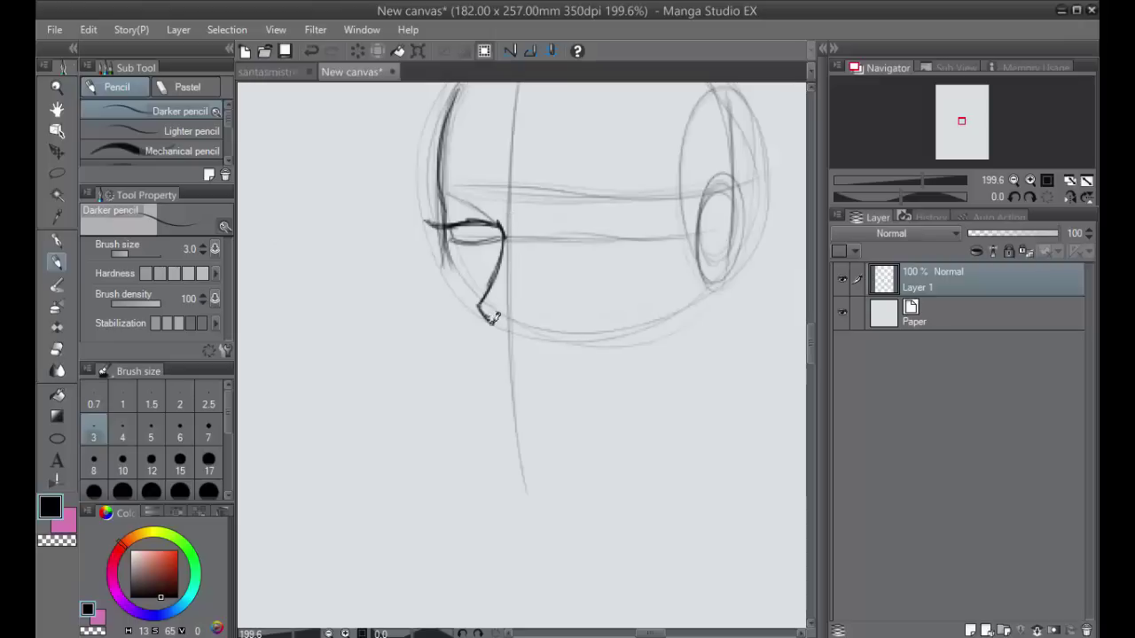
key(ctrl+z)
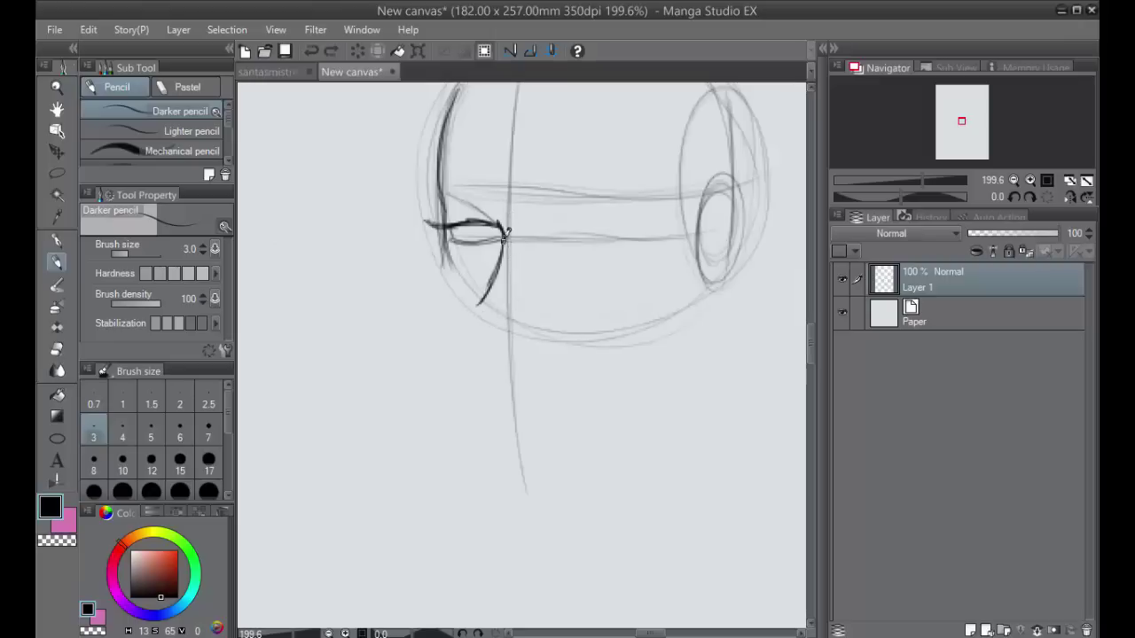
mouse_move(506, 234)
mouse_down()
mouse_move(480, 304)
mouse_move(488, 318)
mouse_up()
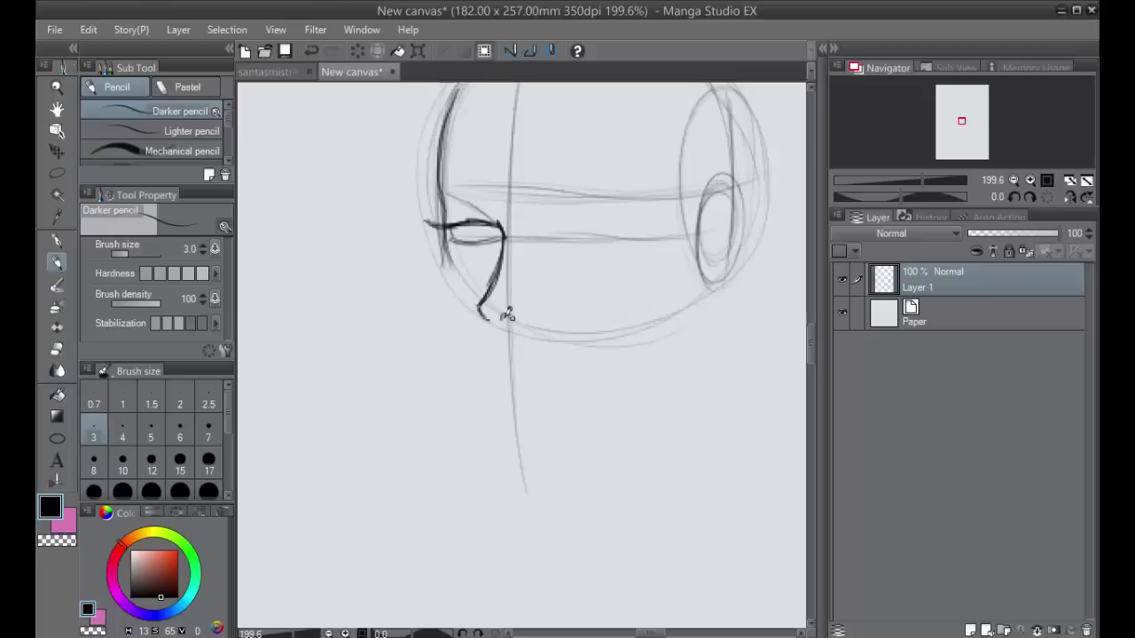
mouse_move(501, 315)
mouse_down()
mouse_move(530, 321)
mouse_move(553, 229)
mouse_up()
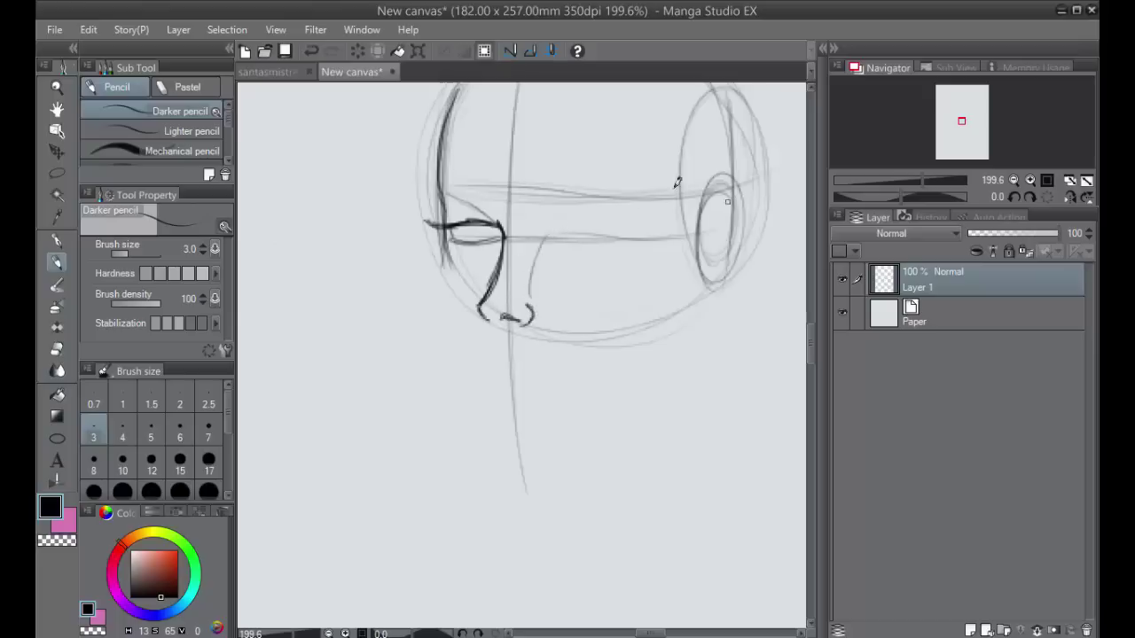
Draw the near eye with its lid crease and arched eyebrow, and add the far eyebrow.
drag(449, 228, 505, 234)
mouse_move(569, 227)
mouse_down()
mouse_move(626, 222)
mouse_move(589, 216)
mouse_move(563, 229)
mouse_move(615, 215)
mouse_move(627, 228)
mouse_move(586, 238)
mouse_move(604, 206)
mouse_move(554, 230)
mouse_move(581, 210)
mouse_move(627, 214)
mouse_move(577, 206)
mouse_move(568, 191)
mouse_move(554, 214)
mouse_move(604, 191)
mouse_move(631, 207)
mouse_move(615, 189)
mouse_move(581, 196)
mouse_move(610, 188)
mouse_up()
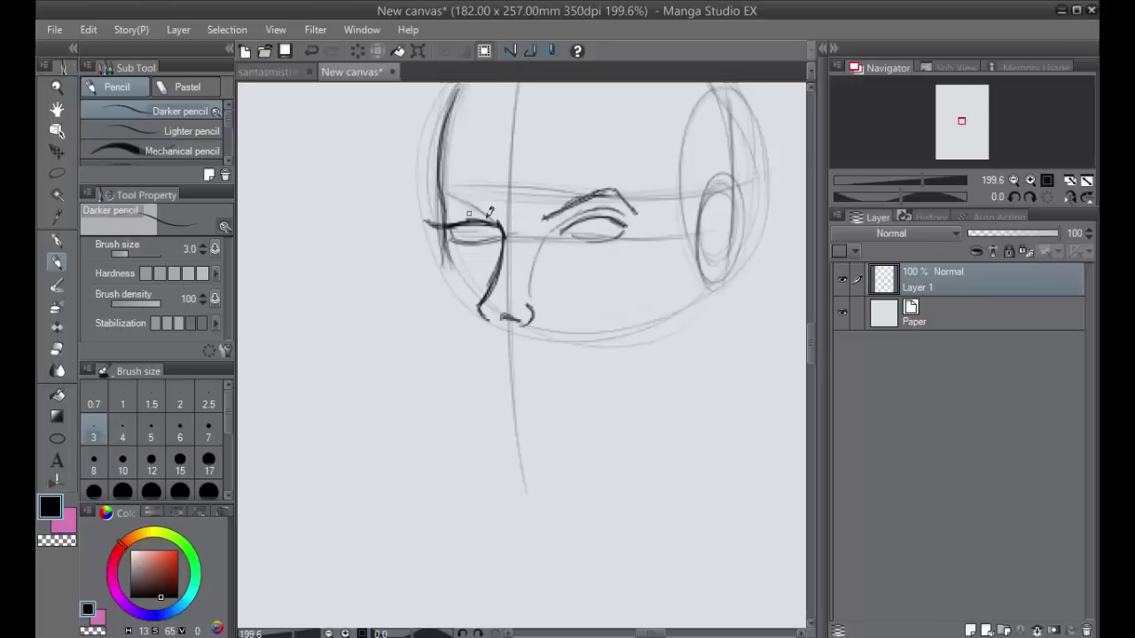
mouse_move(502, 227)
mouse_down()
mouse_move(460, 195)
mouse_move(470, 187)
mouse_move(504, 218)
mouse_up()
Draw guidelines through the eyes and along the nose base of the finished three-quarter head.
scroll(719, 346, down, 1)
scroll(725, 329, down, 1)
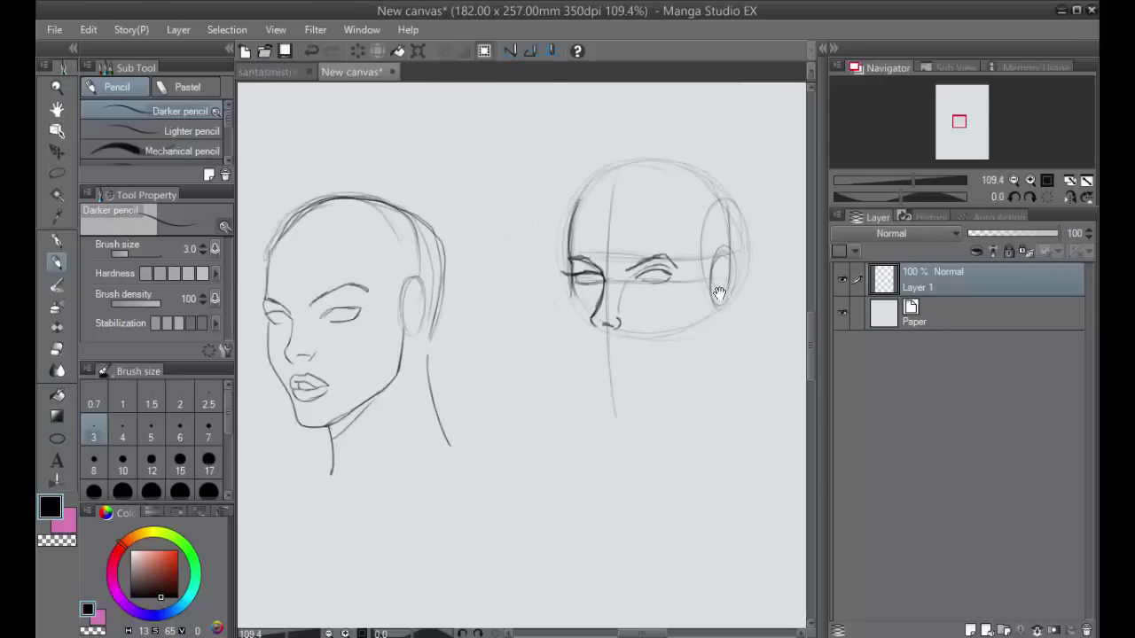
drag(551, 370, 488, 352)
mouse_move(276, 312)
mouse_down()
mouse_move(413, 283)
mouse_move(395, 303)
mouse_up()
drag(438, 264, 348, 267)
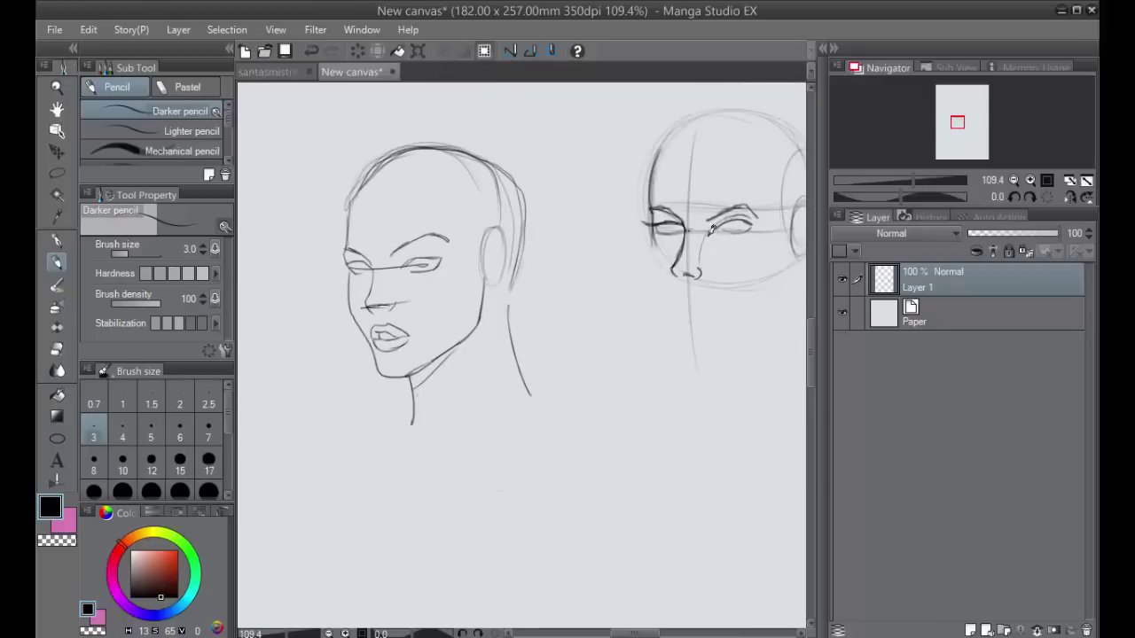
Draw matching guidelines through the new head's eyes and nose base, and undo them.
drag(735, 226, 660, 231)
drag(664, 279, 710, 274)
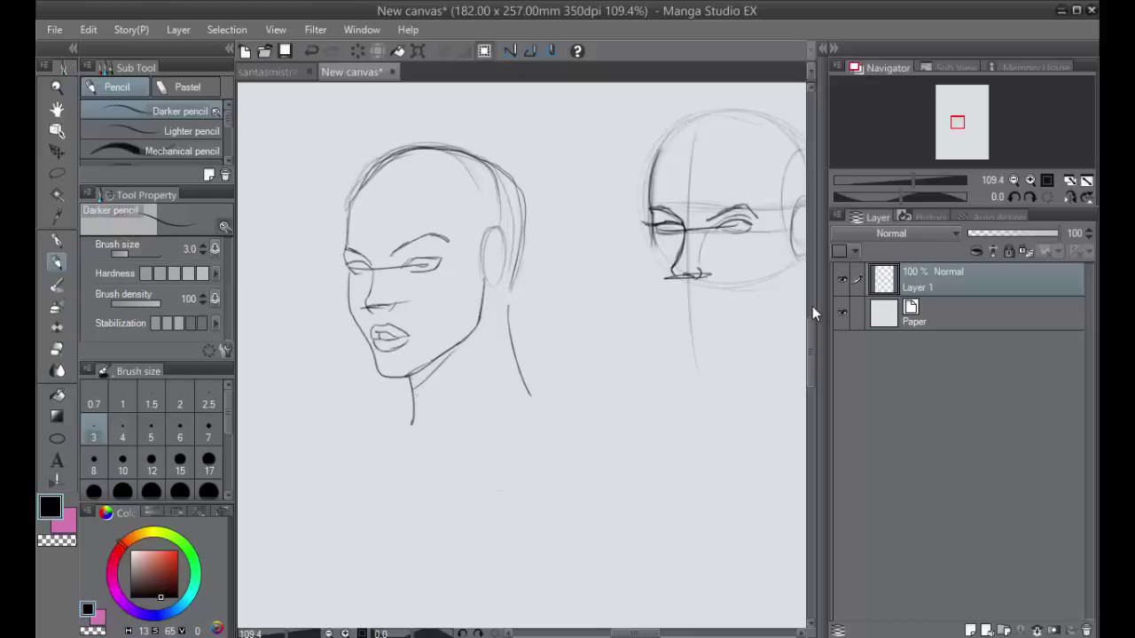
drag(733, 339, 618, 390)
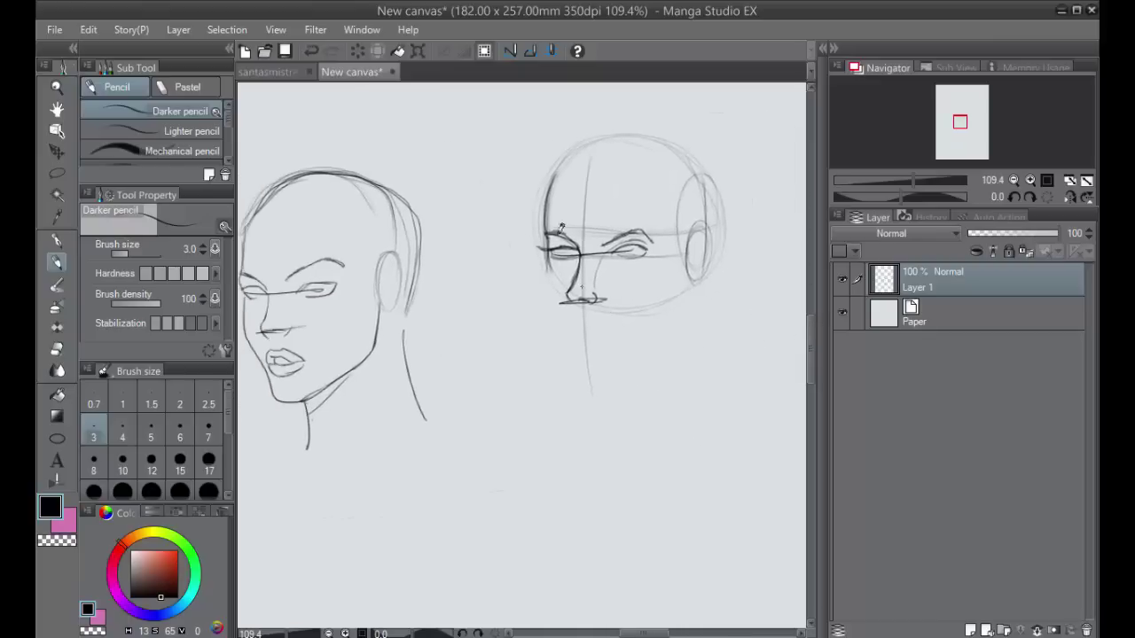
key(ctrl+z)
key(ctrl+z)
key(ctrl+z)
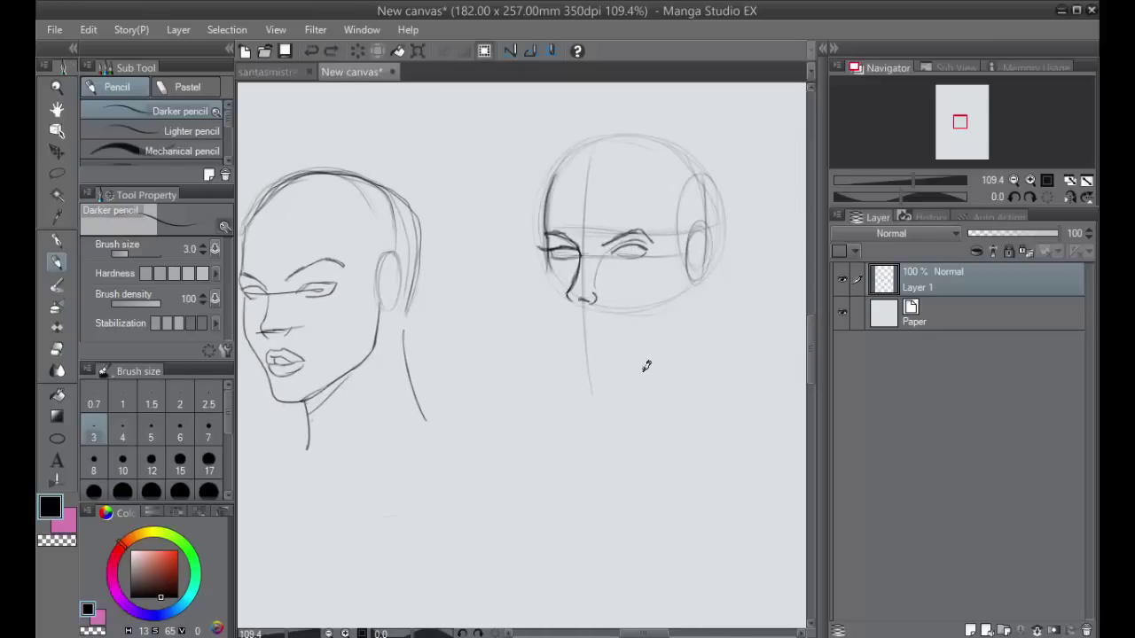
Select the new head's lower nose with the Lasso marquee, transform it slightly upward to shorten the nose, and deselect.
scroll(647, 366, up, 3)
drag(620, 304, 590, 354)
click(56, 172)
click(94, 150)
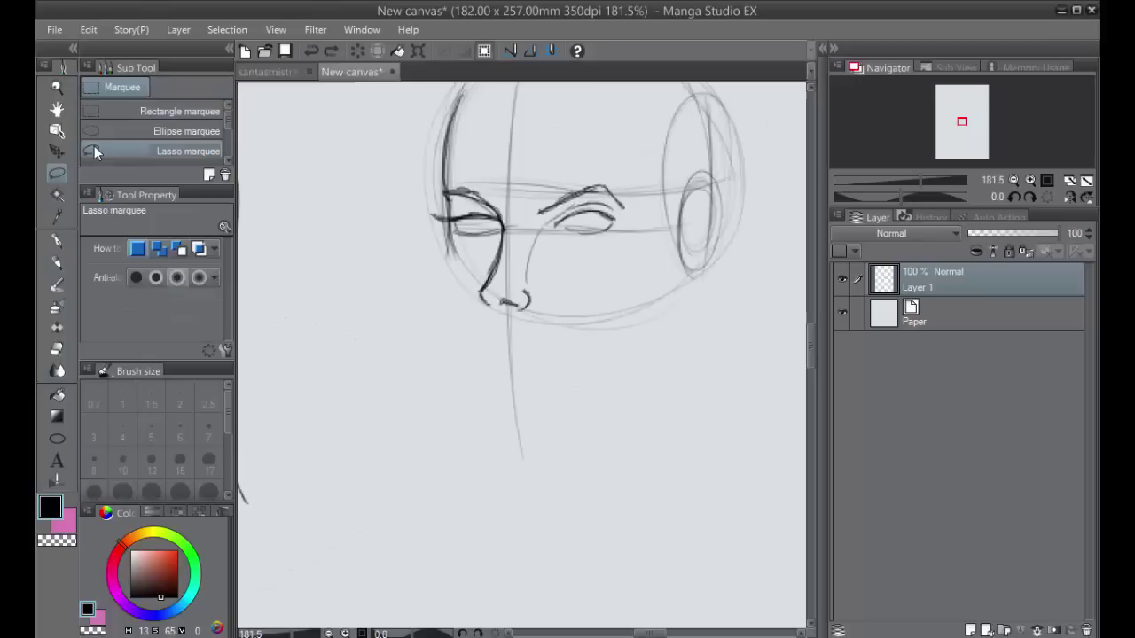
drag(546, 292, 531, 299)
click(537, 358)
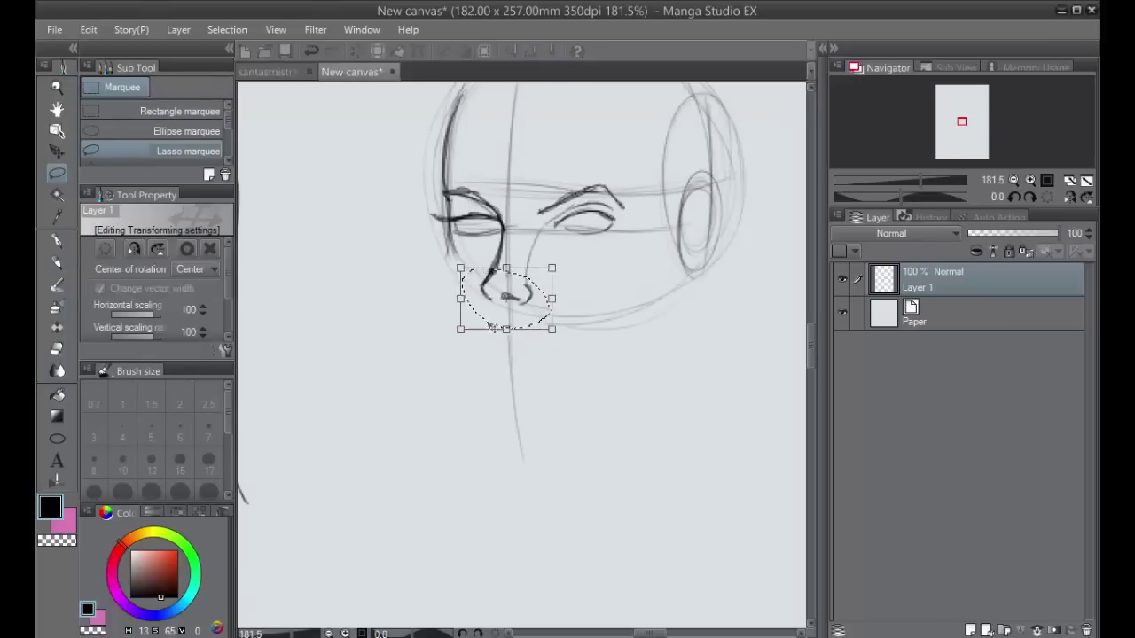
click(186, 249)
click(392, 349)
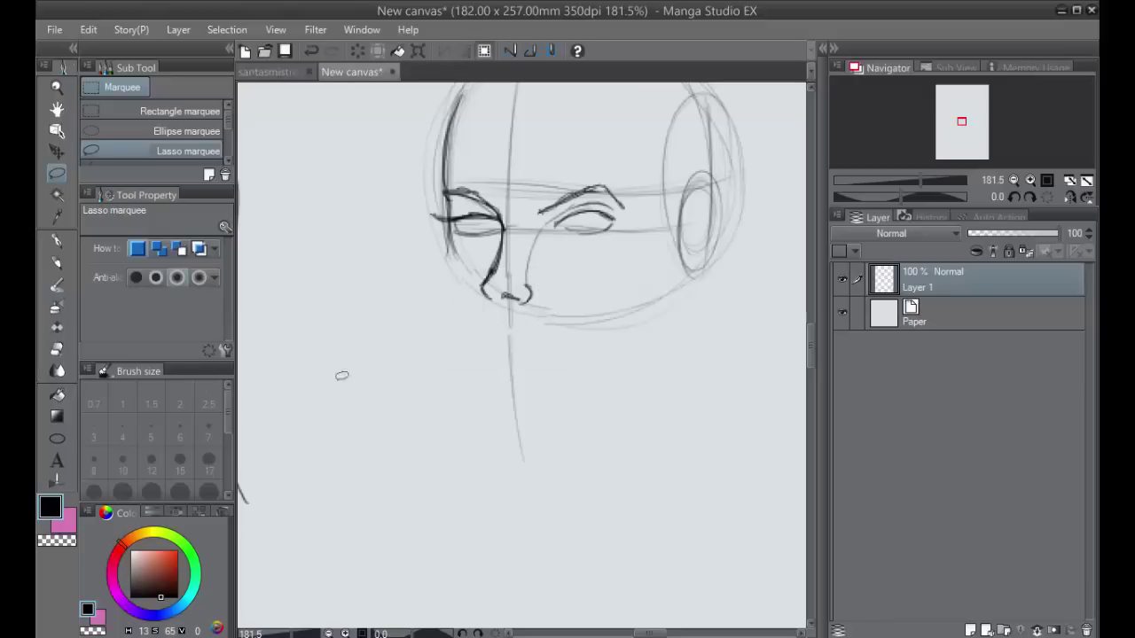
With the pencil, add guides on the finished head along the nose base and lower lip, plus a vertical from near eye to mouth corner.
click(60, 262)
key(ctrl+alt+0)
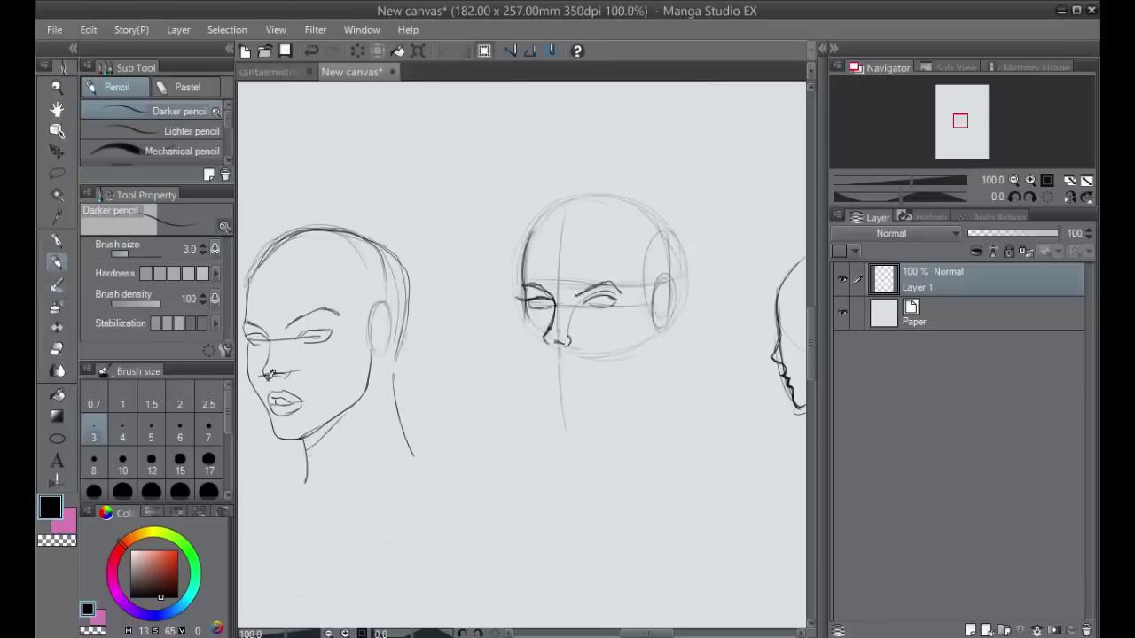
scroll(606, 417, up, 3)
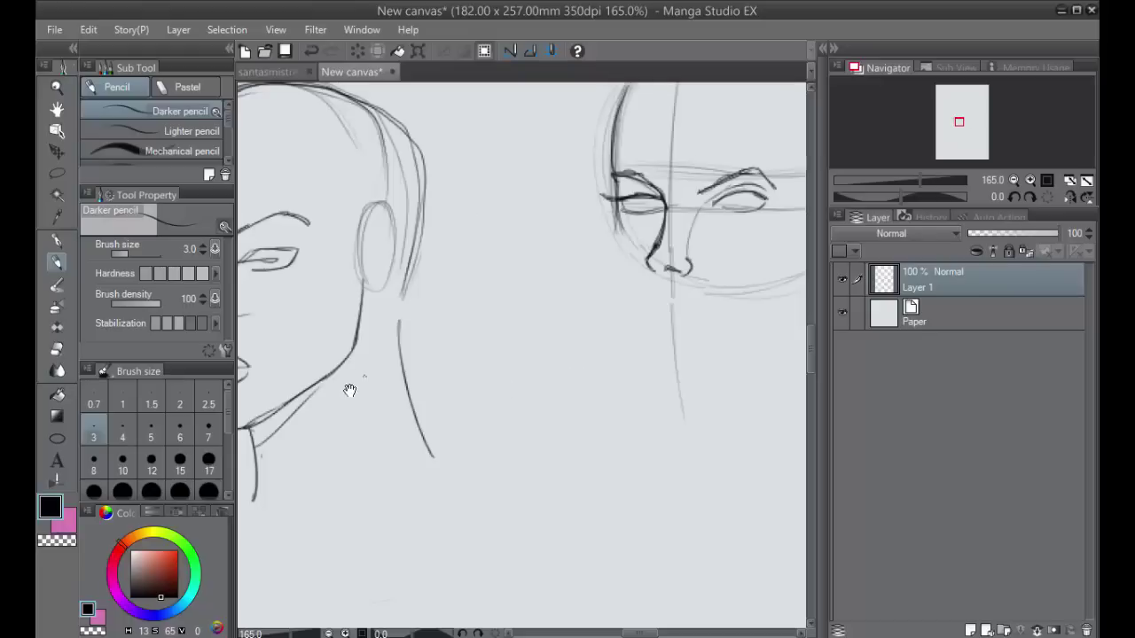
drag(349, 390, 502, 381)
drag(338, 317, 387, 312)
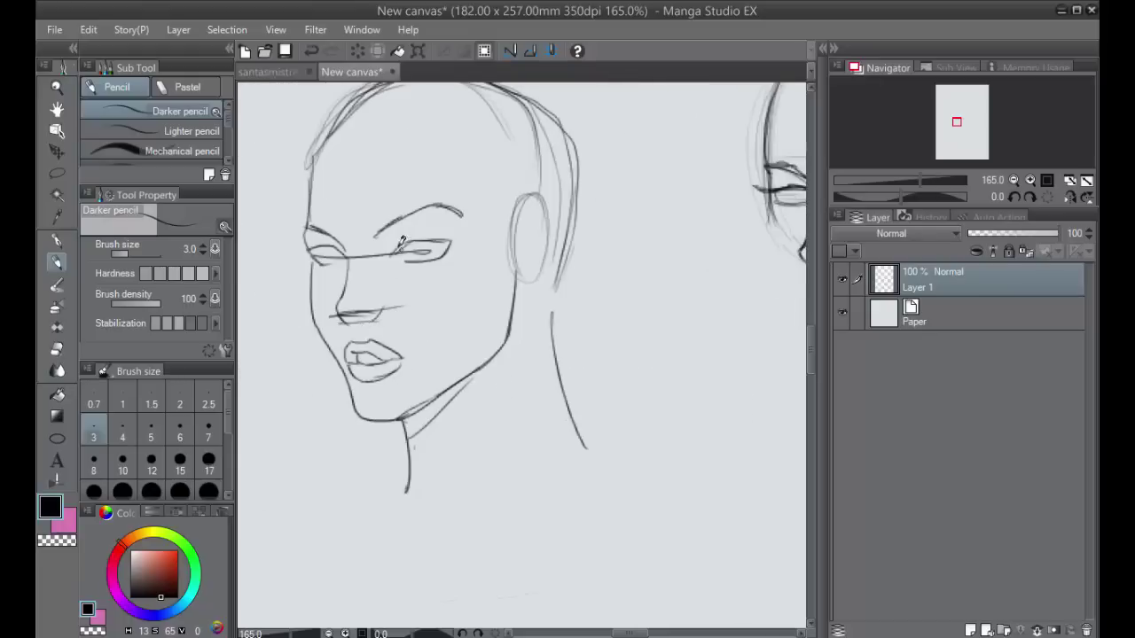
mouse_move(395, 373)
mouse_down()
mouse_move(364, 376)
mouse_move(411, 374)
mouse_up()
drag(402, 258, 398, 379)
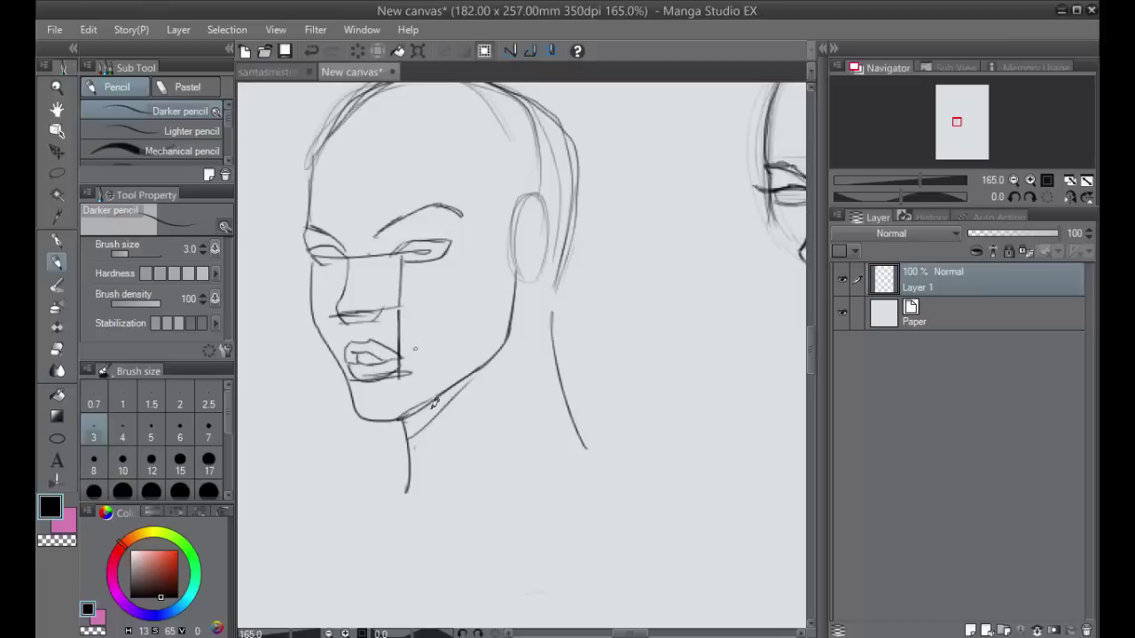
Undo the lower lip guide, the vertical eye-to-mouth guide and the nose base guide on the finished three-quarter head.
key(ctrl+z)
key(ctrl+z)
key(ctrl+z)
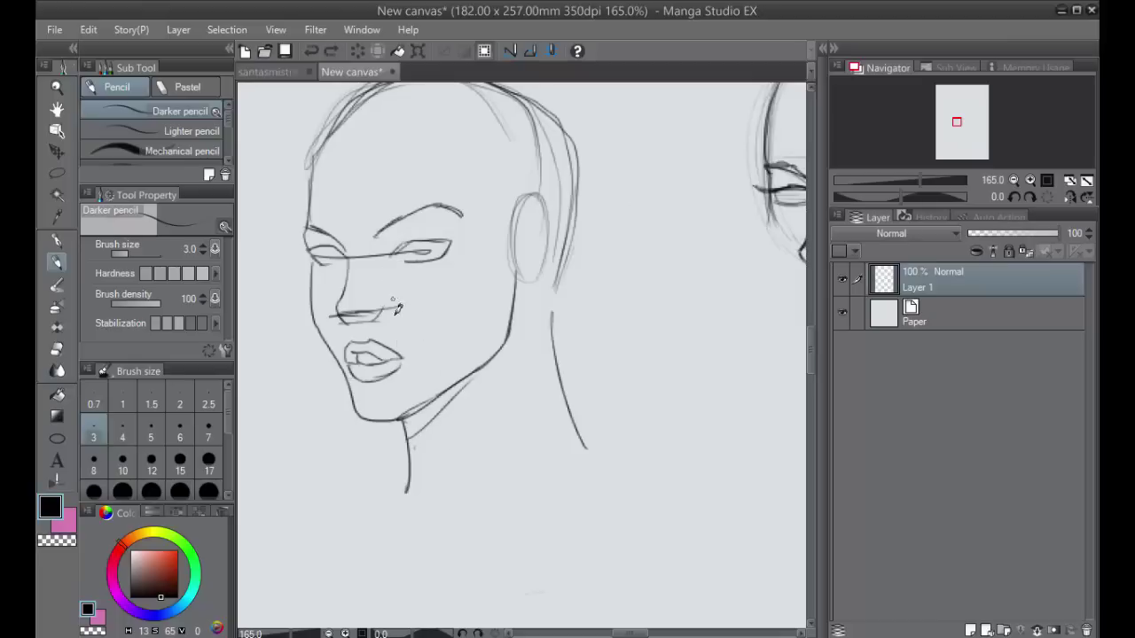
key(ctrl+z)
key(ctrl+z)
key(ctrl+z)
key(ctrl+z)
key(ctrl+z)
Select the new head's lower nose with the Lasso marquee, transform it slightly upward again, and deselect.
drag(717, 284, 513, 303)
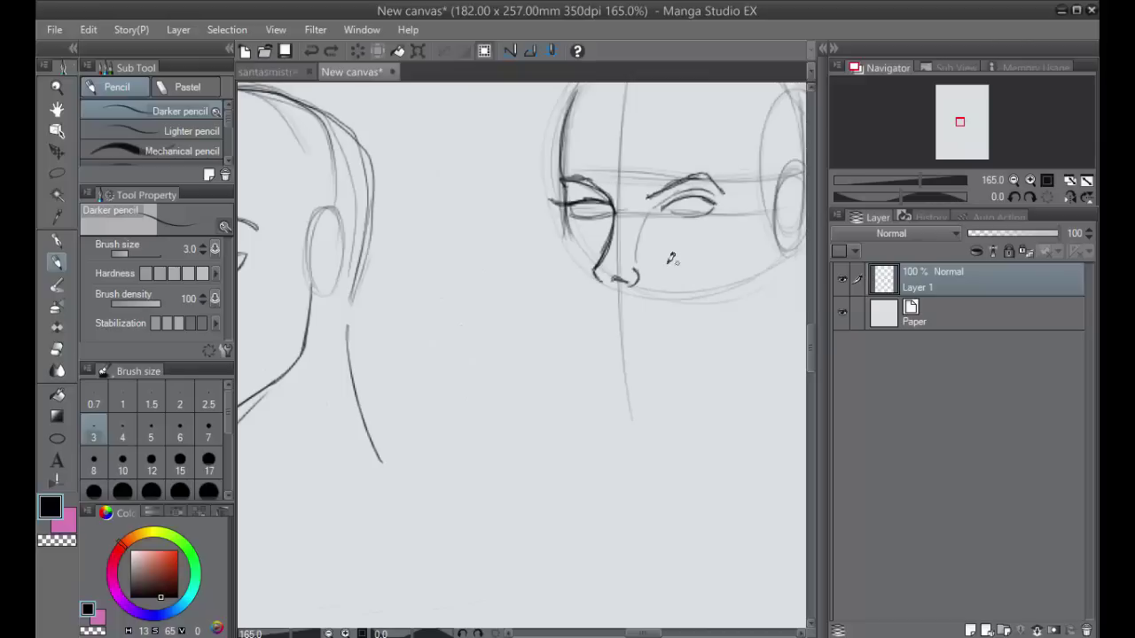
click(57, 173)
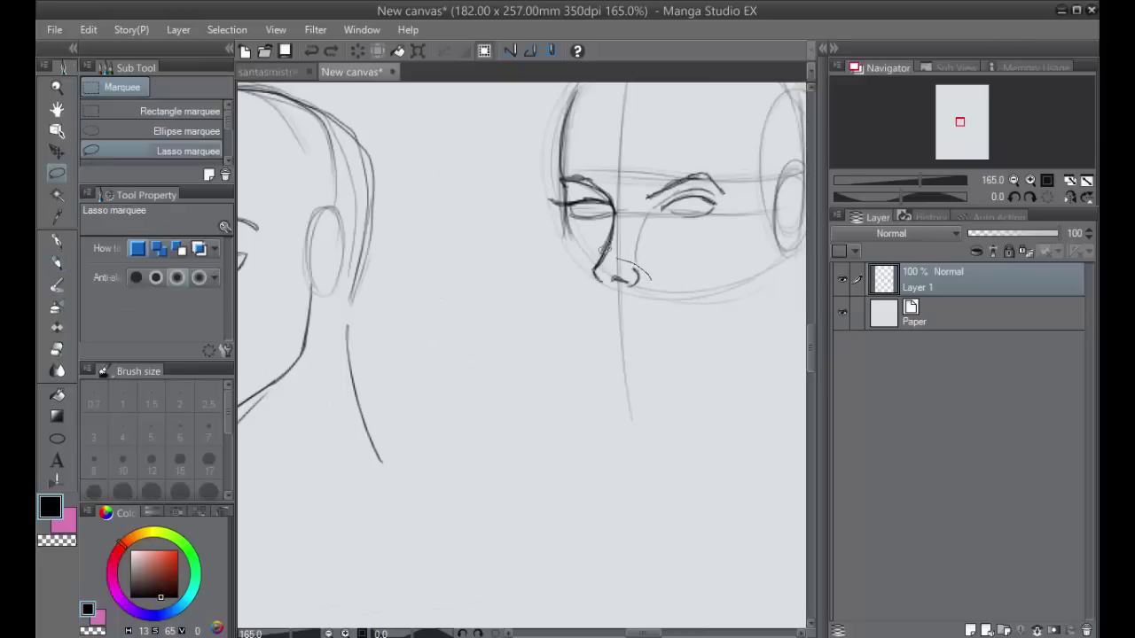
drag(604, 250, 607, 253)
click(649, 341)
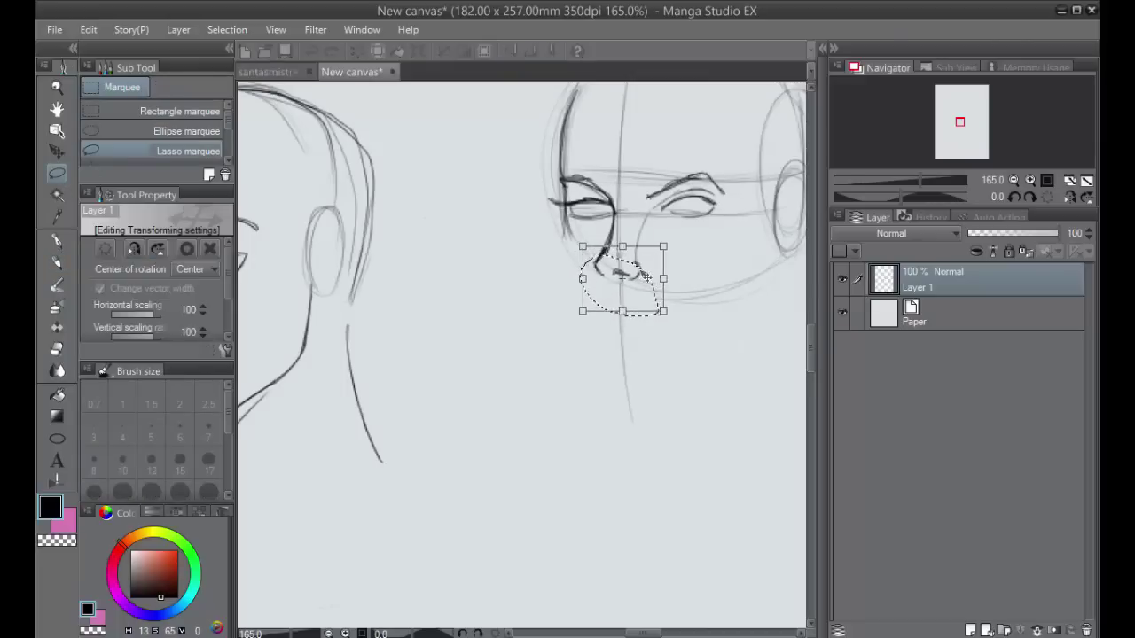
click(186, 248)
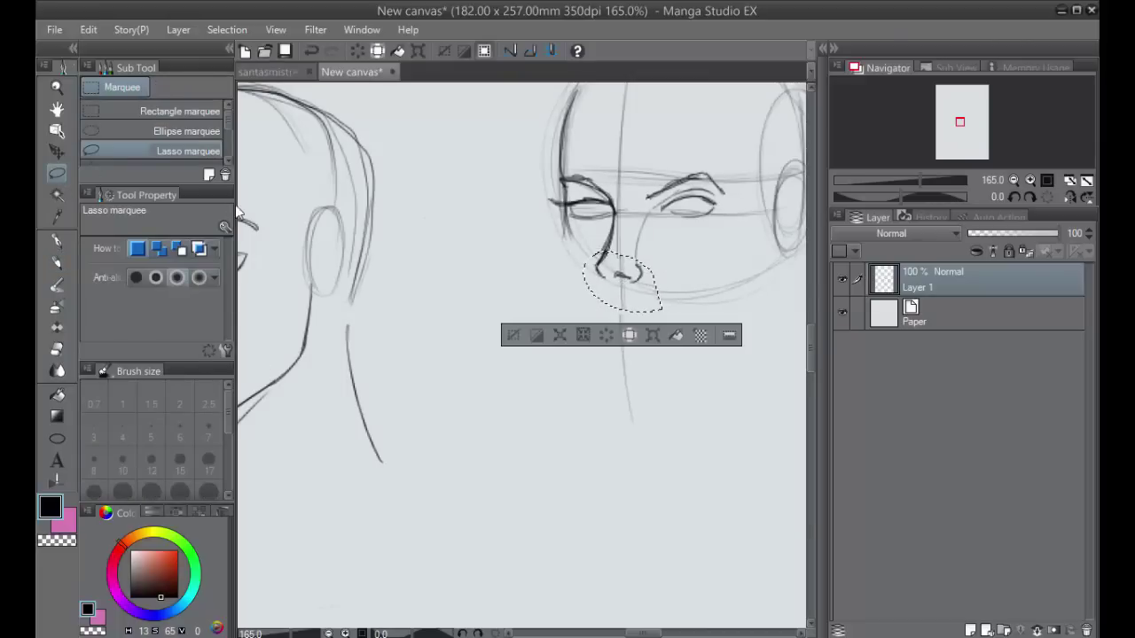
click(519, 336)
With the pencil, draw a vertical guide down from the finished head's near outer eye corner, and undo it.
drag(390, 408, 578, 390)
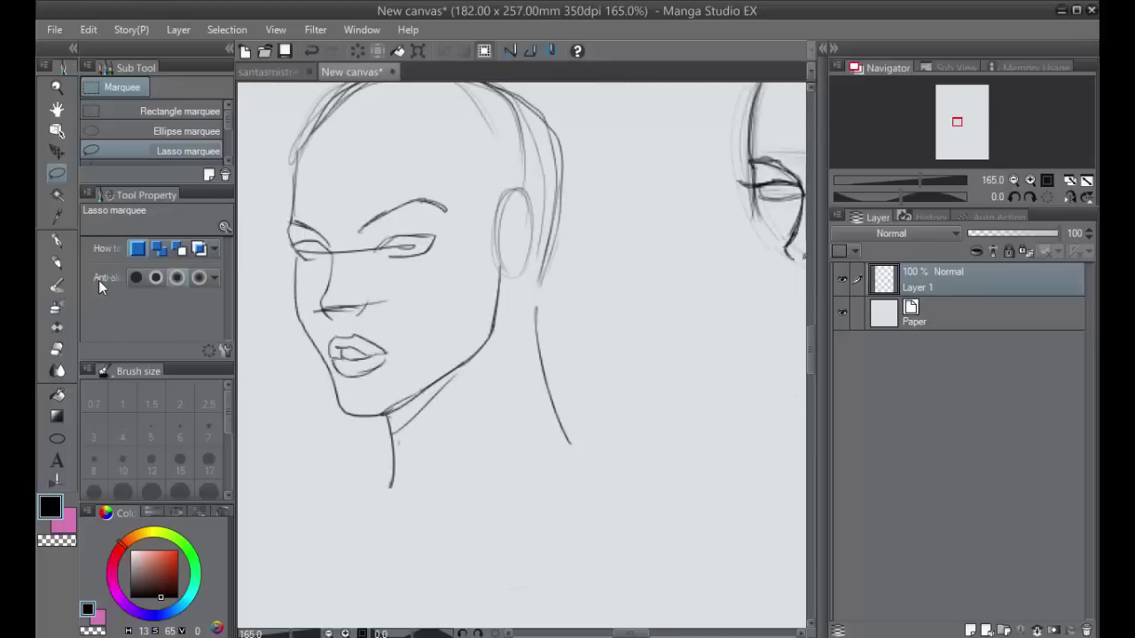
key(p)
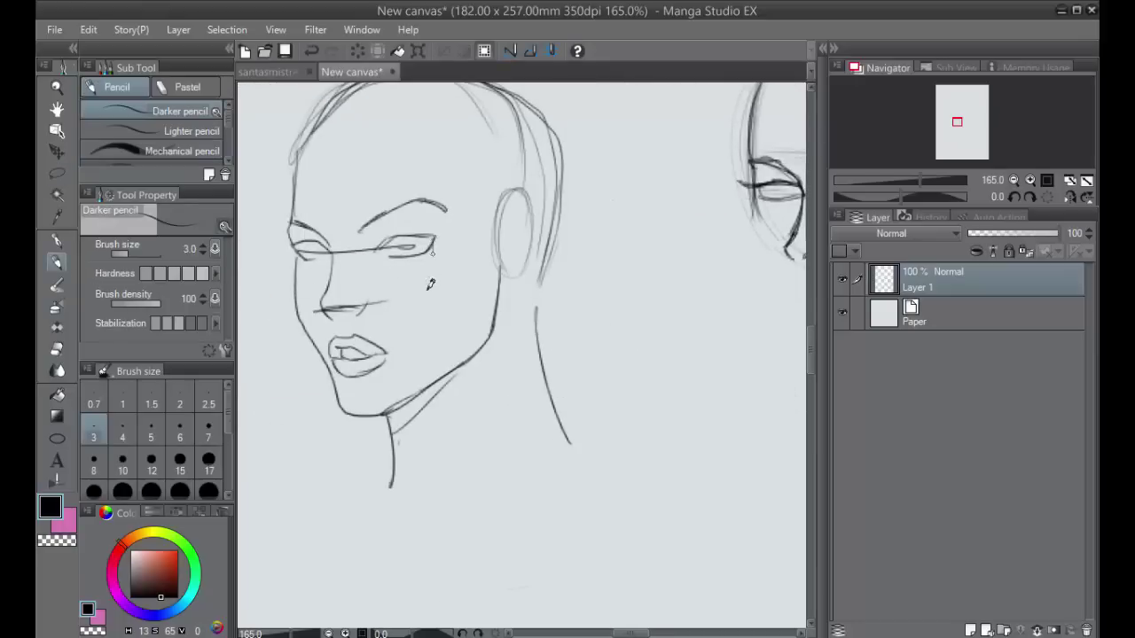
mouse_move(433, 252)
mouse_down()
mouse_move(426, 306)
mouse_move(384, 311)
mouse_move(427, 312)
mouse_up()
key(ctrl+z)
key(ctrl+z)
key(ctrl+z)
Draw guides through the new head's eyes and along its nose base, plus a short mark below the nose, and undo them.
drag(685, 378, 413, 352)
drag(645, 196, 579, 230)
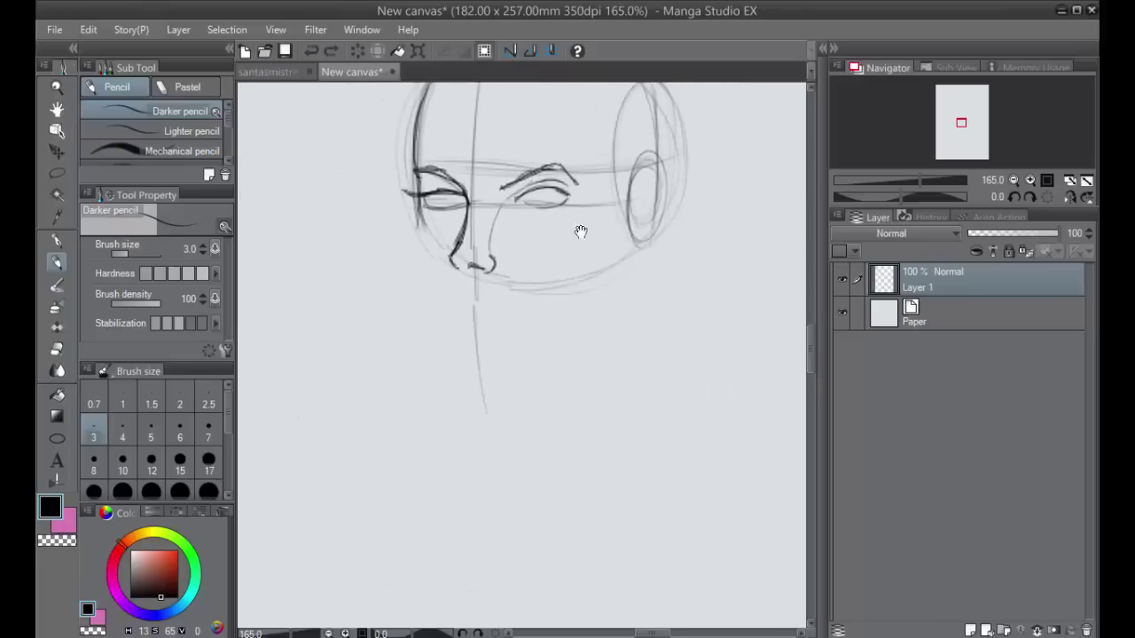
drag(405, 192, 578, 183)
drag(429, 271, 551, 260)
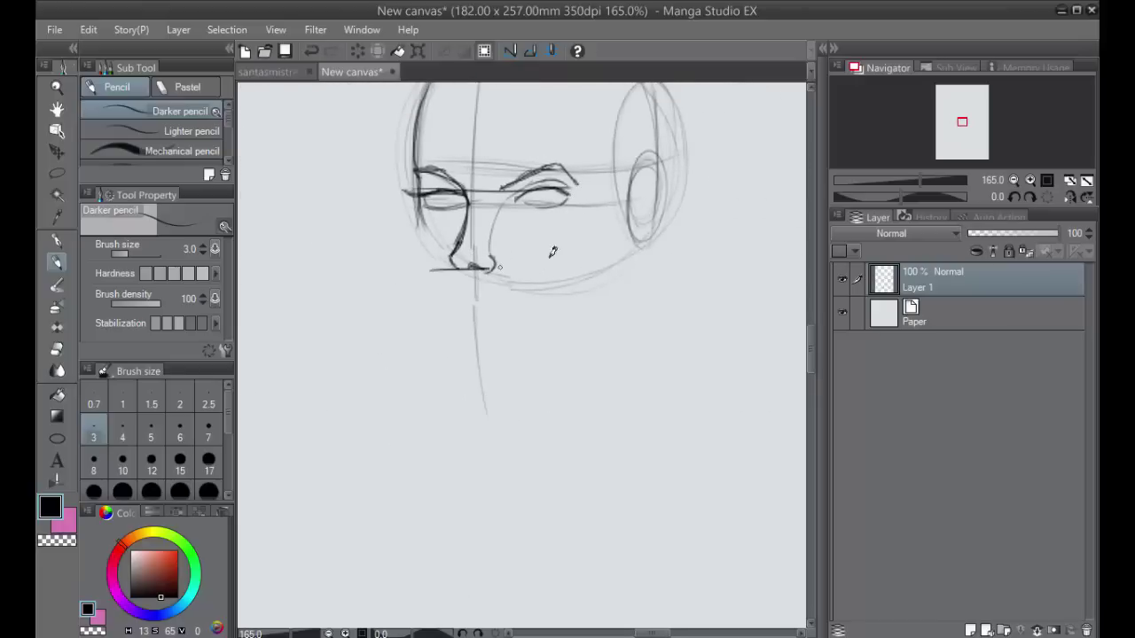
drag(454, 344, 502, 343)
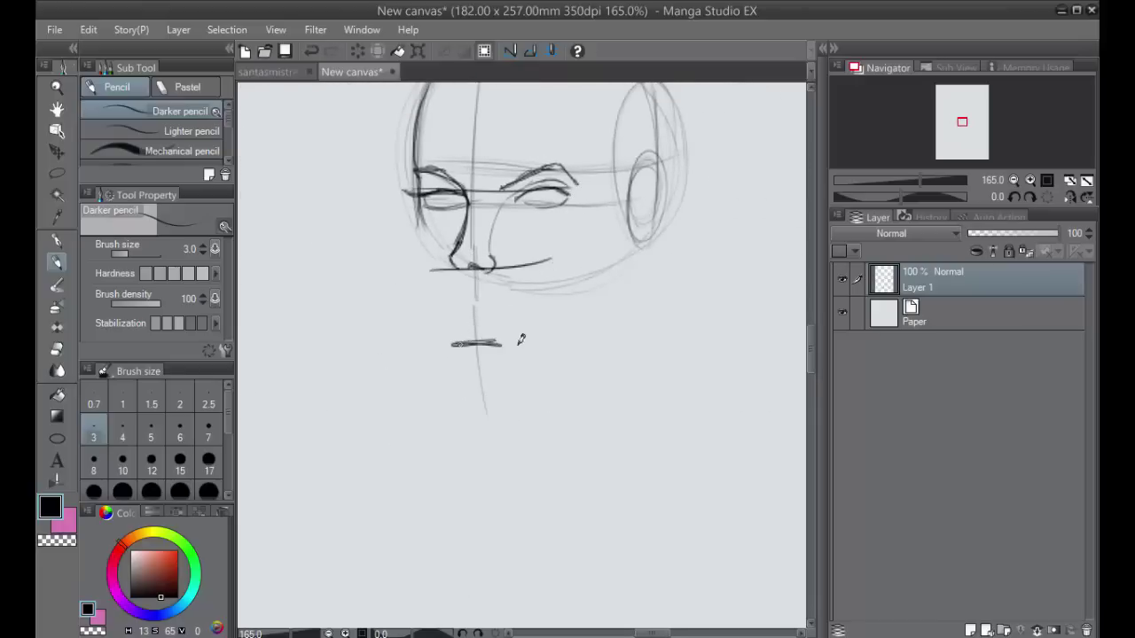
scroll(652, 357, down, 5)
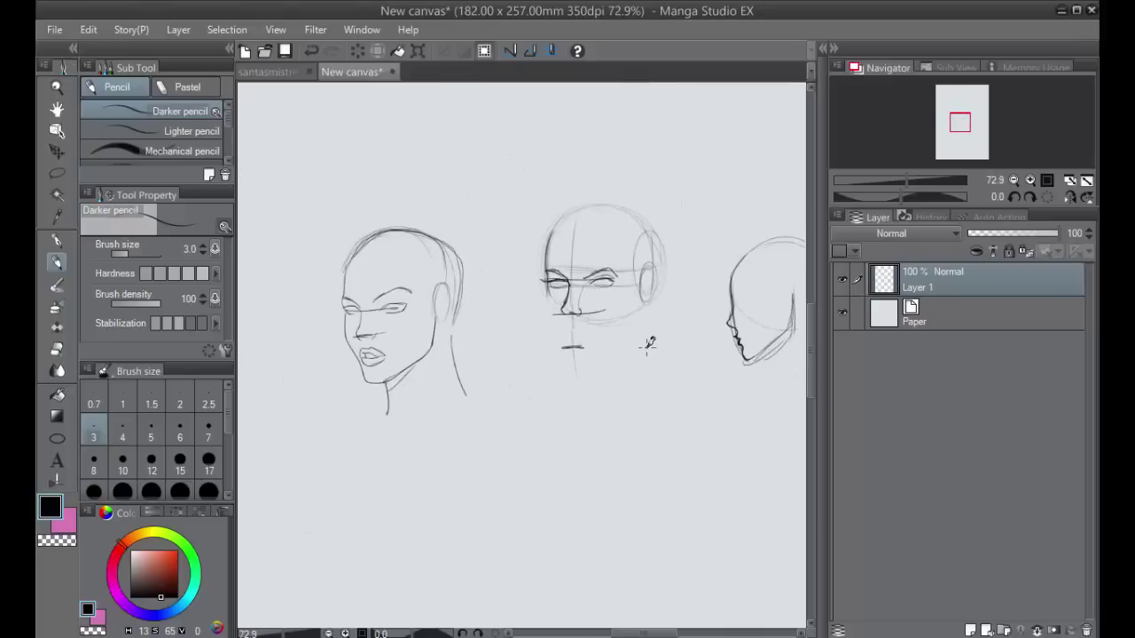
scroll(649, 342, up, 4)
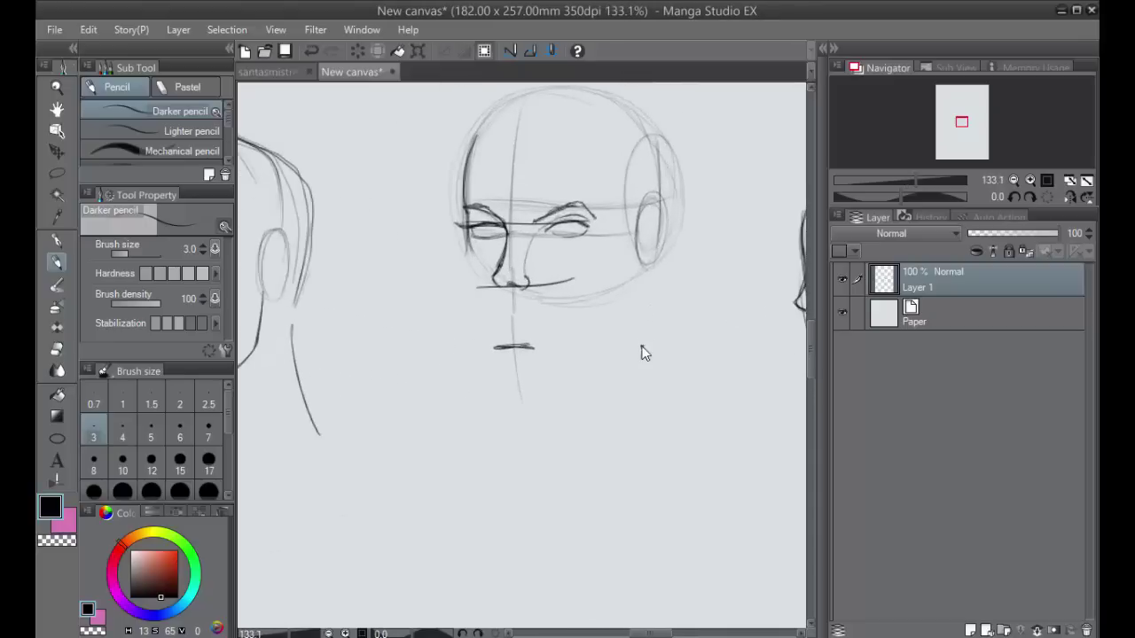
scroll(636, 329, up, 3)
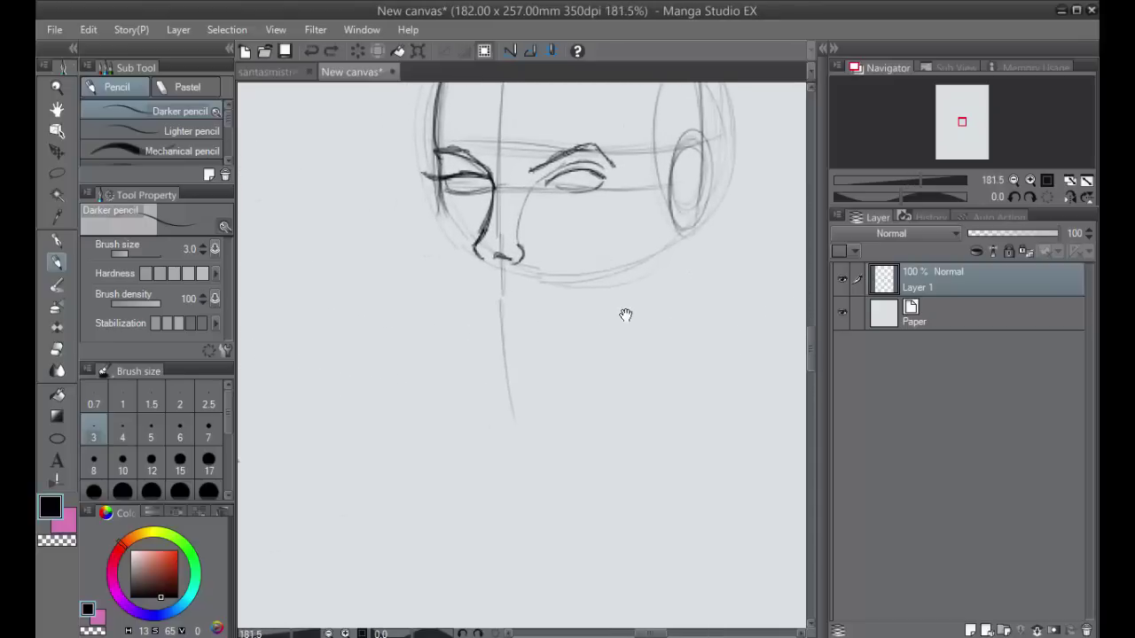
Redraw the new head's curved centre line from the crown through the brow and nose down to the chin.
drag(560, 183, 540, 324)
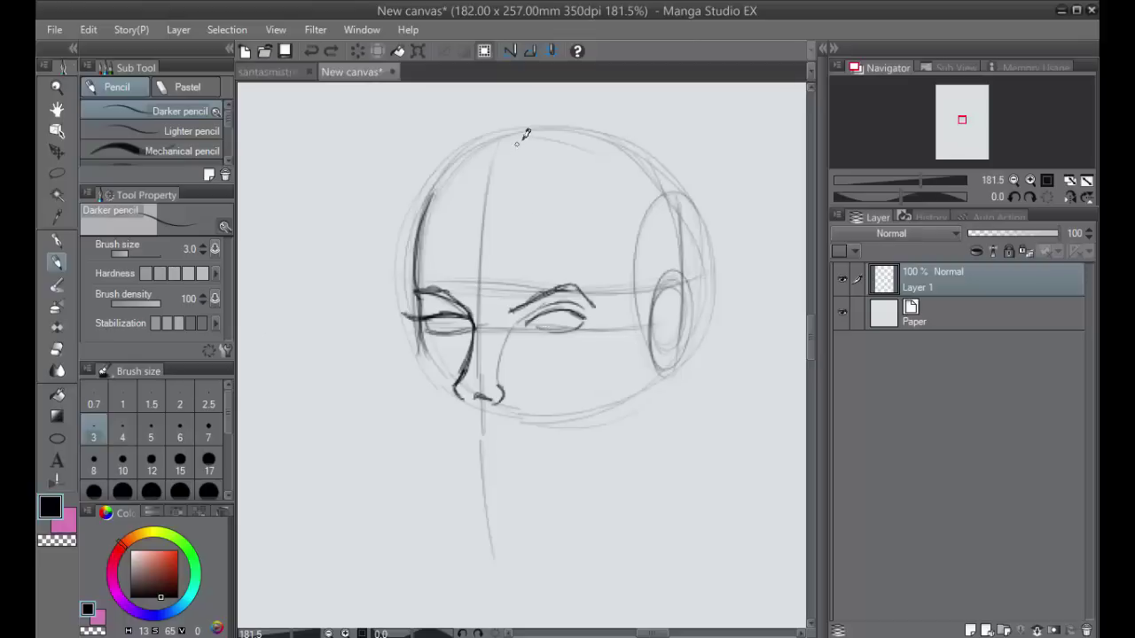
drag(532, 130, 484, 204)
key(ctrl+z)
mouse_move(535, 129)
mouse_down()
mouse_move(487, 196)
mouse_move(478, 283)
mouse_up()
drag(495, 180, 479, 359)
drag(480, 288, 490, 501)
drag(478, 327, 493, 548)
key(ctrl+z)
key(ctrl+z)
key(ctrl+z)
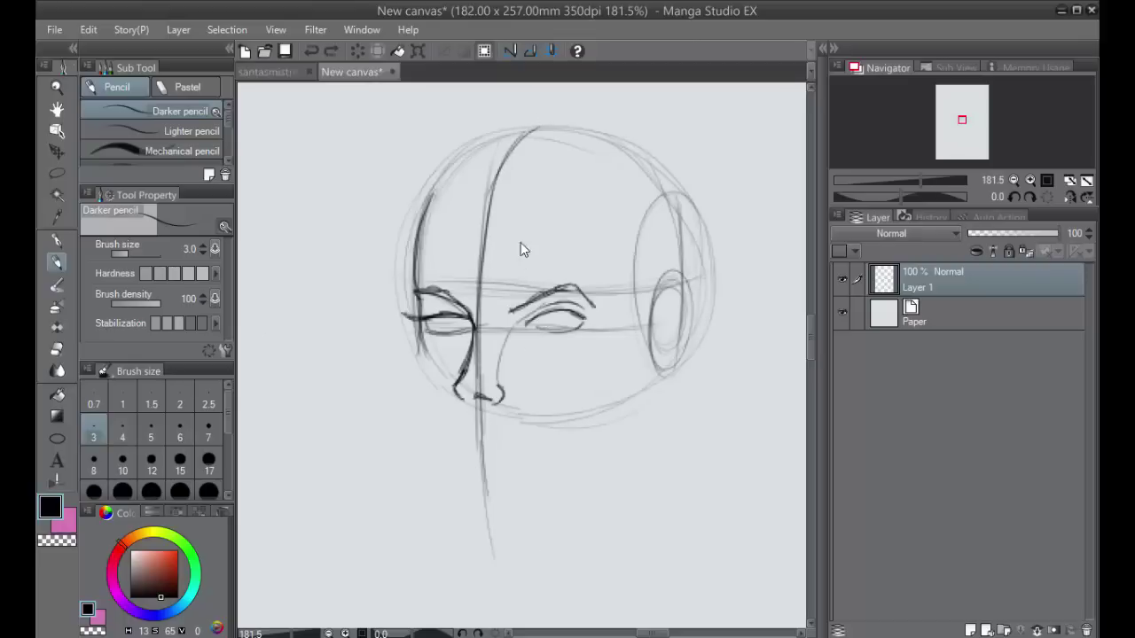
mouse_move(484, 261)
mouse_down()
mouse_move(476, 401)
mouse_move(492, 550)
mouse_up()
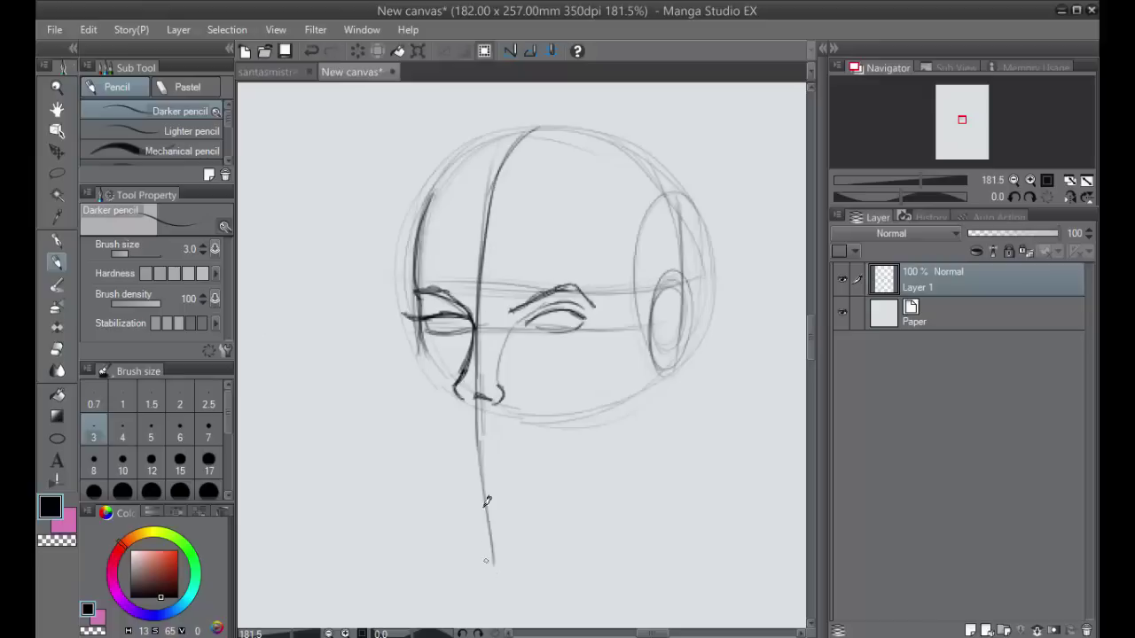
Sketch the new head's far-side face contour from the eye down past the cheekbone toward the chin.
drag(572, 468, 549, 366)
drag(401, 226, 388, 291)
key(ctrl+z)
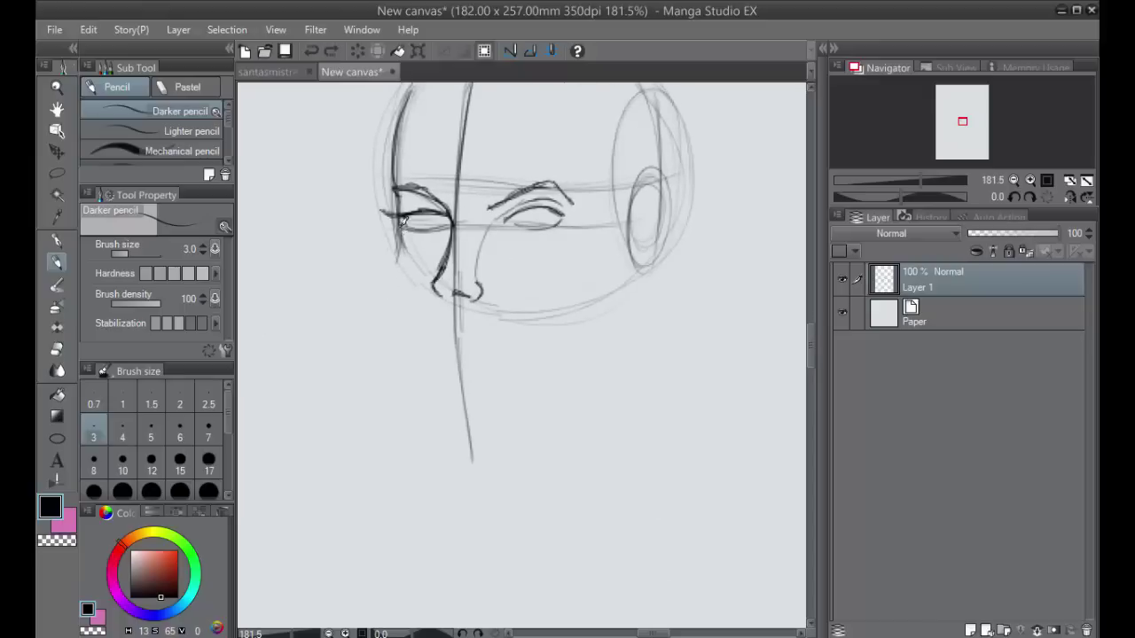
drag(401, 232, 396, 291)
mouse_move(400, 243)
mouse_down()
mouse_move(395, 310)
mouse_move(398, 294)
mouse_move(425, 375)
mouse_up()
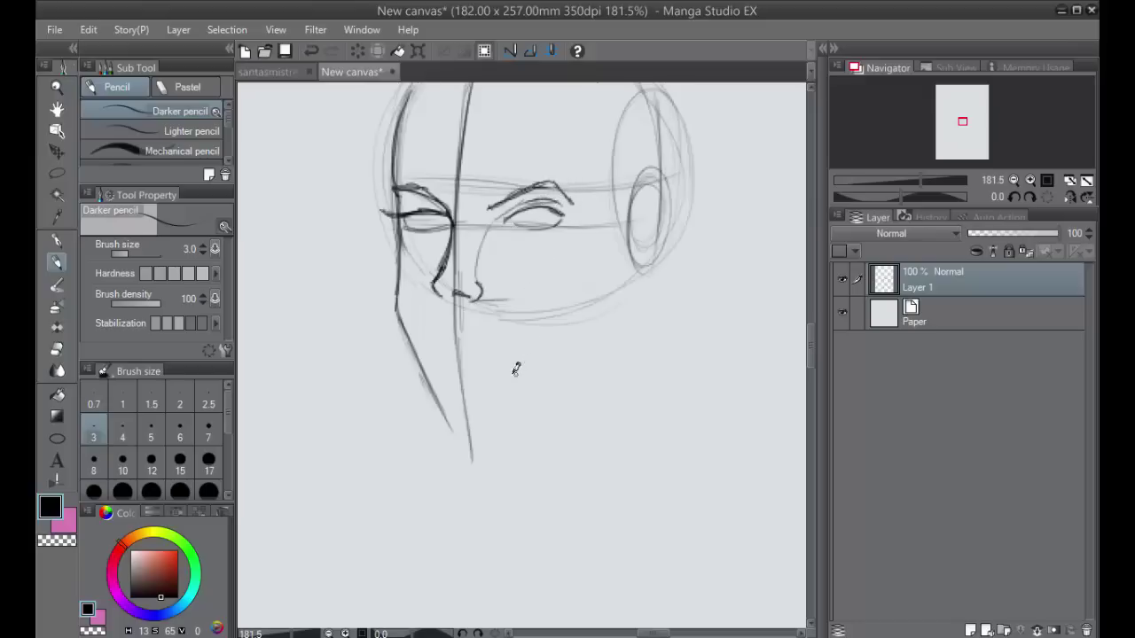
key(ctrl+z)
Sketch the new head's lips across the centre line below the nose, with upper lip, mouth line and lower lip.
mouse_move(486, 388)
mouse_down()
mouse_move(460, 384)
mouse_move(487, 381)
mouse_up()
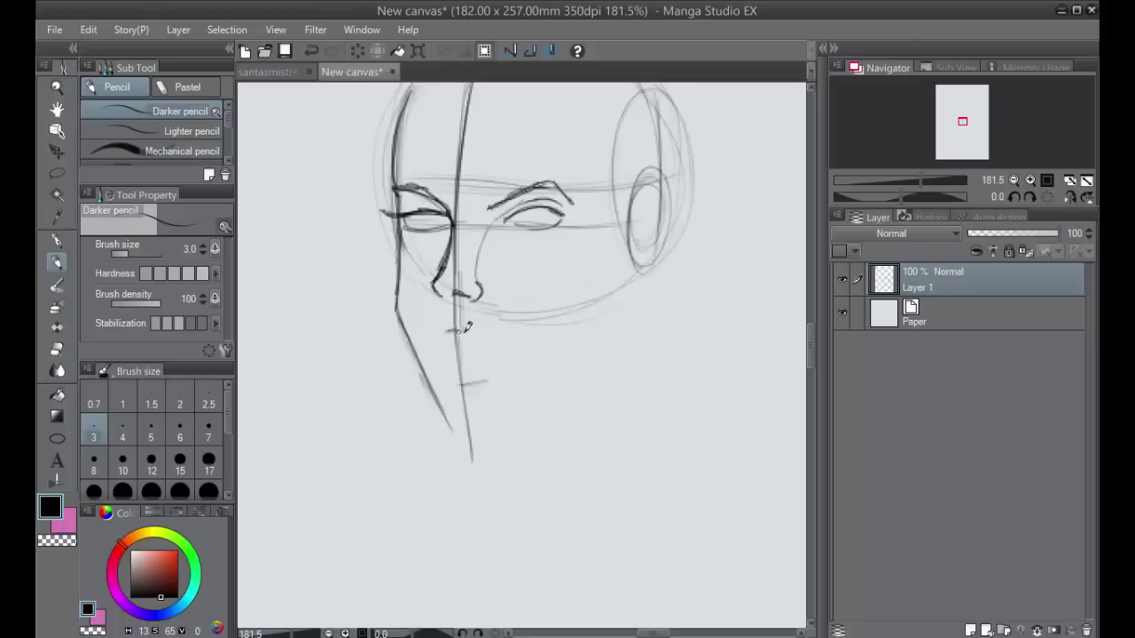
mouse_move(463, 330)
mouse_down()
mouse_move(488, 345)
mouse_move(483, 358)
mouse_move(519, 359)
mouse_move(507, 362)
mouse_up()
drag(438, 370, 457, 384)
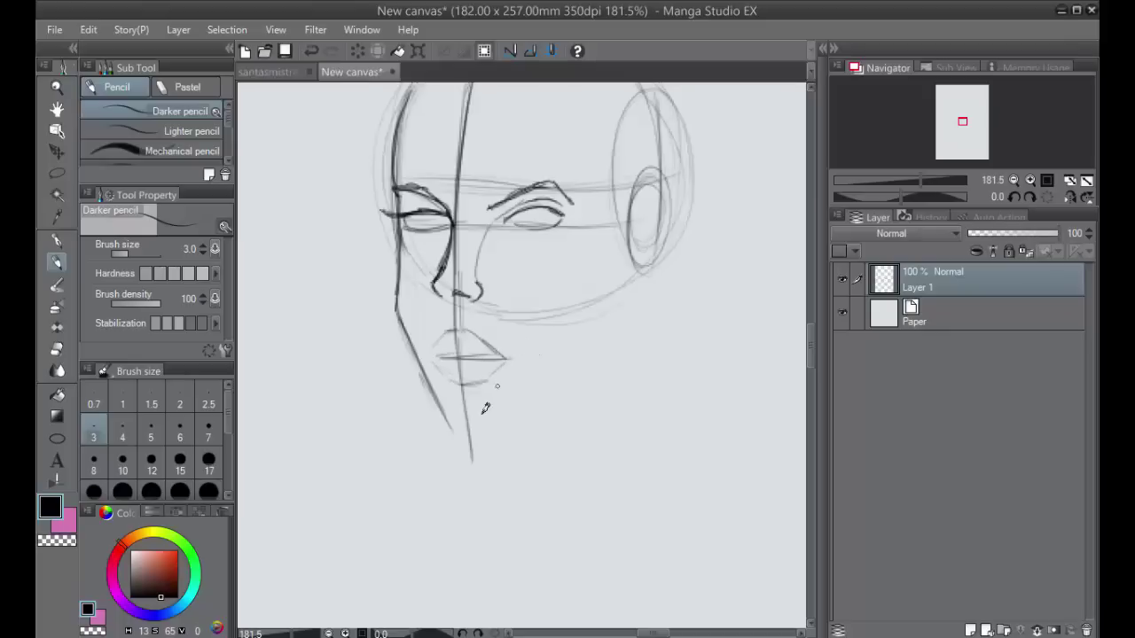
Darken the new head's far-side cheek contour and continue it around into a short chin line.
mouse_move(399, 221)
mouse_down()
mouse_move(399, 302)
mouse_move(401, 232)
mouse_move(413, 347)
mouse_move(449, 403)
mouse_up()
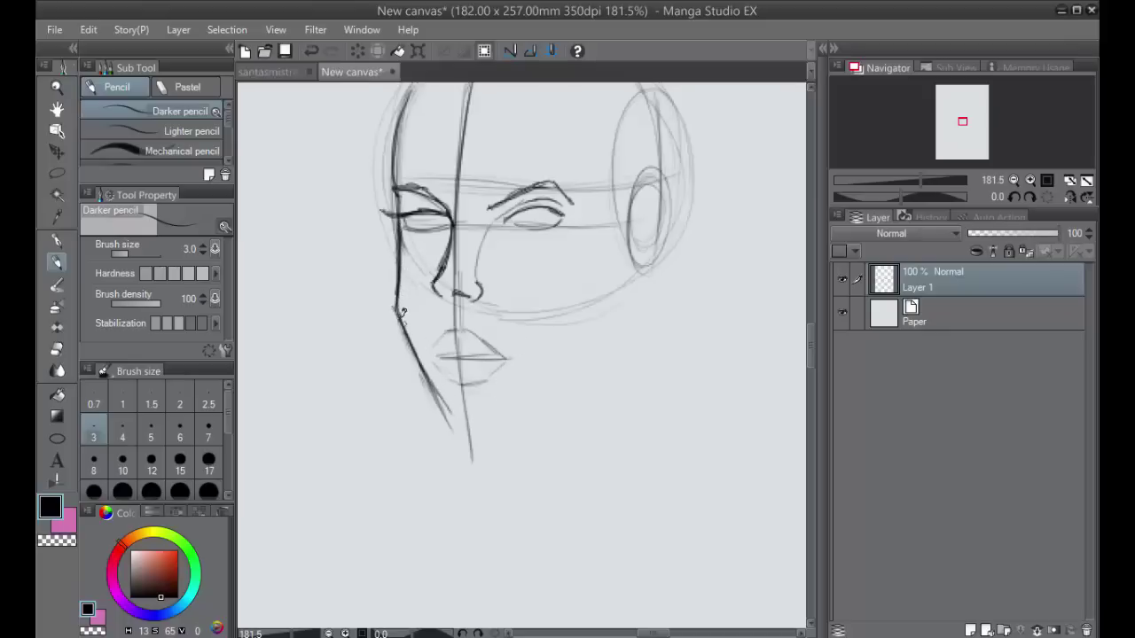
drag(401, 312, 445, 400)
key(ctrl+z)
key(ctrl+z)
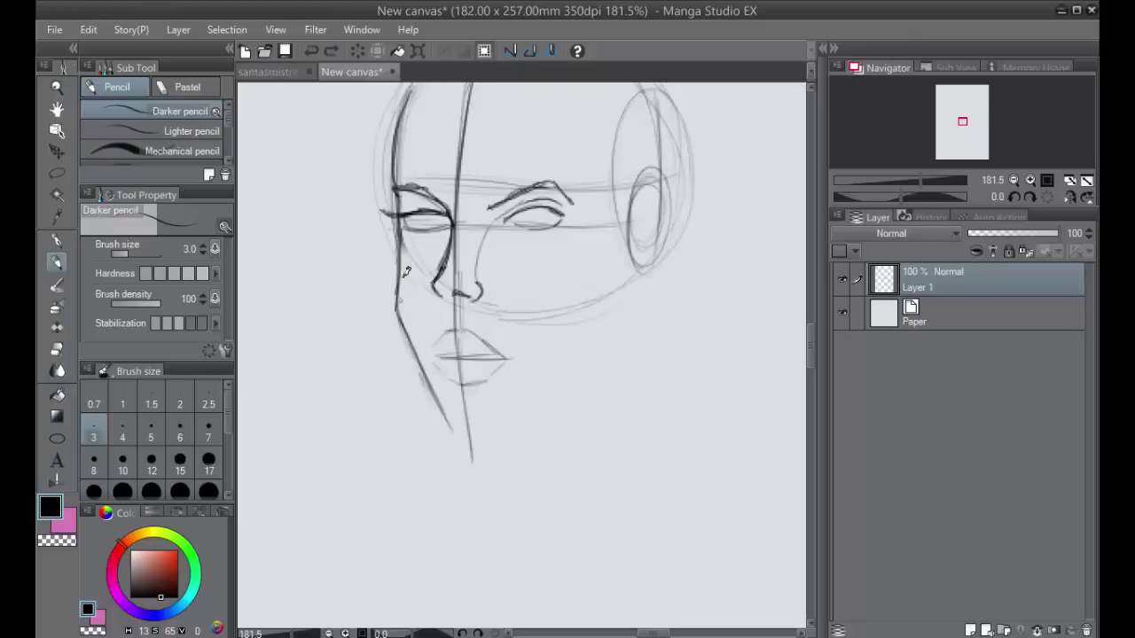
mouse_move(403, 224)
mouse_down()
mouse_move(400, 312)
mouse_move(458, 433)
mouse_move(486, 433)
mouse_up()
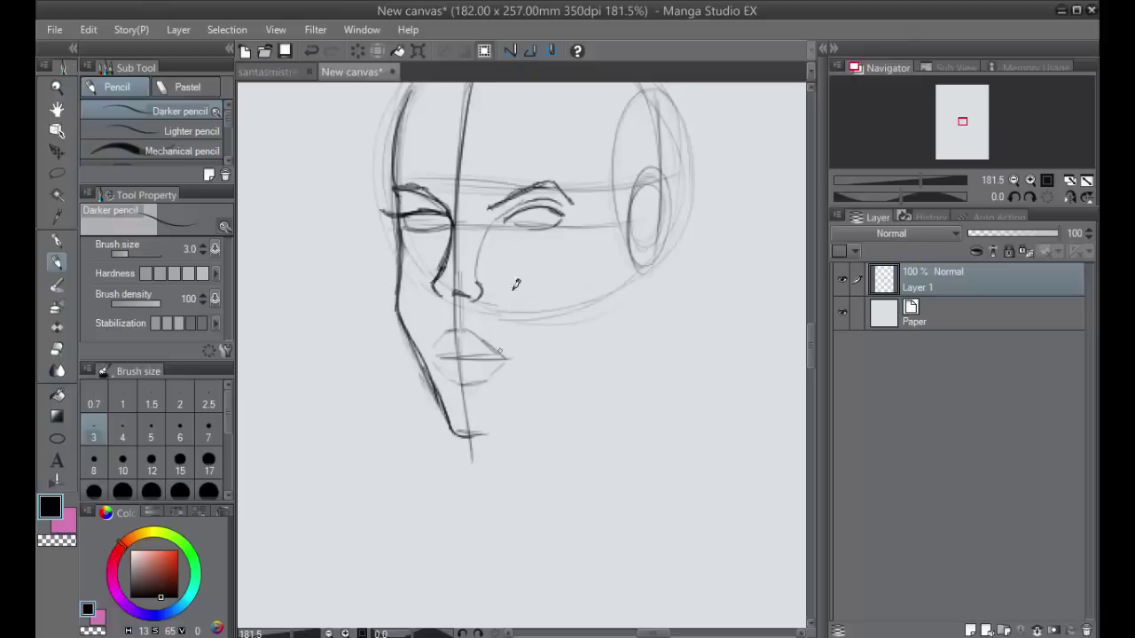
Sketch the new head's near-side jaw from the ear down to the jaw corner and forward to the chin.
drag(635, 239, 623, 325)
key(ctrl+z)
key(ctrl+z)
drag(632, 232, 619, 324)
mouse_move(630, 264)
mouse_down()
mouse_move(614, 333)
mouse_move(556, 388)
mouse_up()
drag(597, 346, 491, 431)
drag(587, 353, 523, 412)
drag(610, 335, 491, 432)
drag(543, 390, 487, 434)
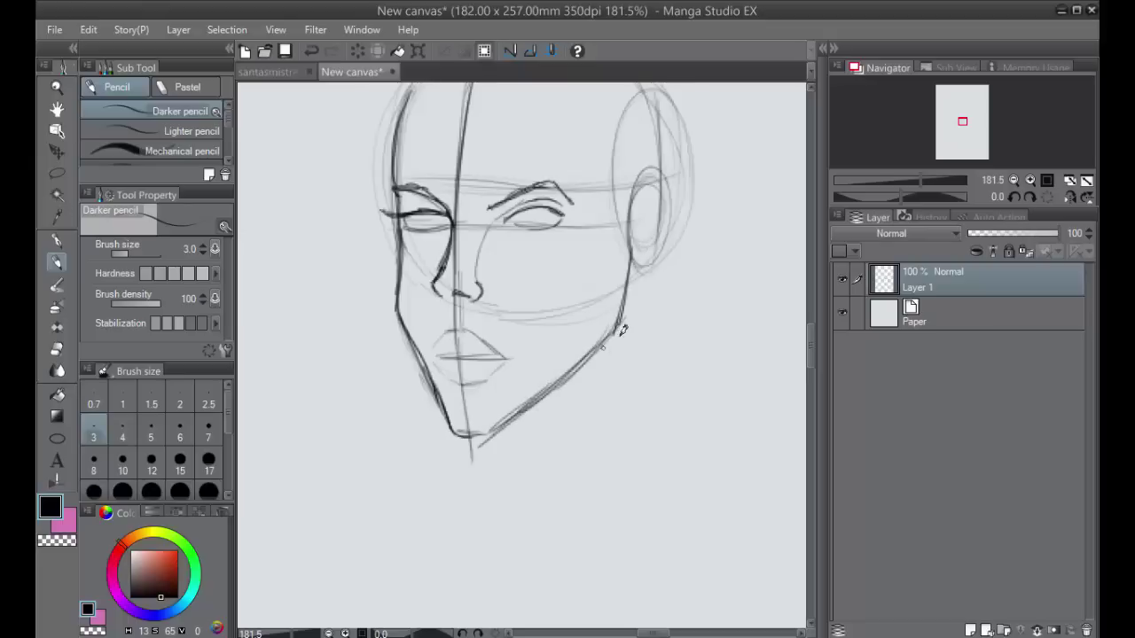
Undo the rough jaw strokes, redraw one clean jaw line to the chin, and shade under the lower lip.
key(ctrl+z)
key(ctrl+z)
key(ctrl+z)
key(ctrl+z)
key(ctrl+z)
mouse_move(617, 320)
mouse_down()
mouse_move(489, 431)
mouse_move(612, 328)
mouse_move(498, 427)
mouse_move(495, 431)
mouse_up()
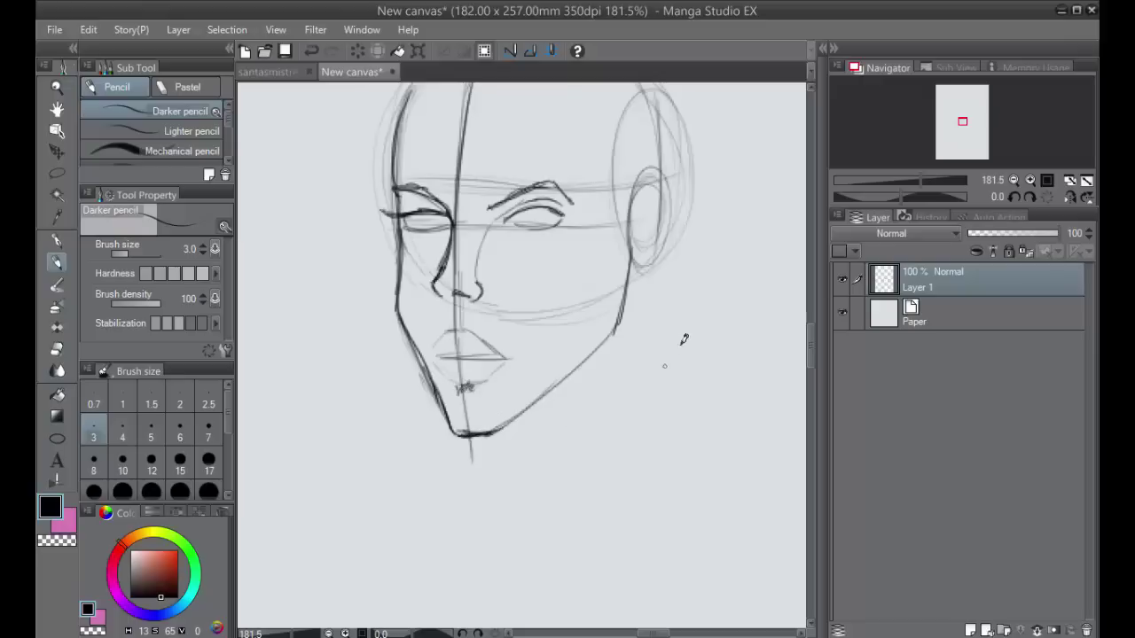
Draw a horizontal line at nose base level across the finished head and one across the new head, undoing each.
scroll(684, 328, down, 3)
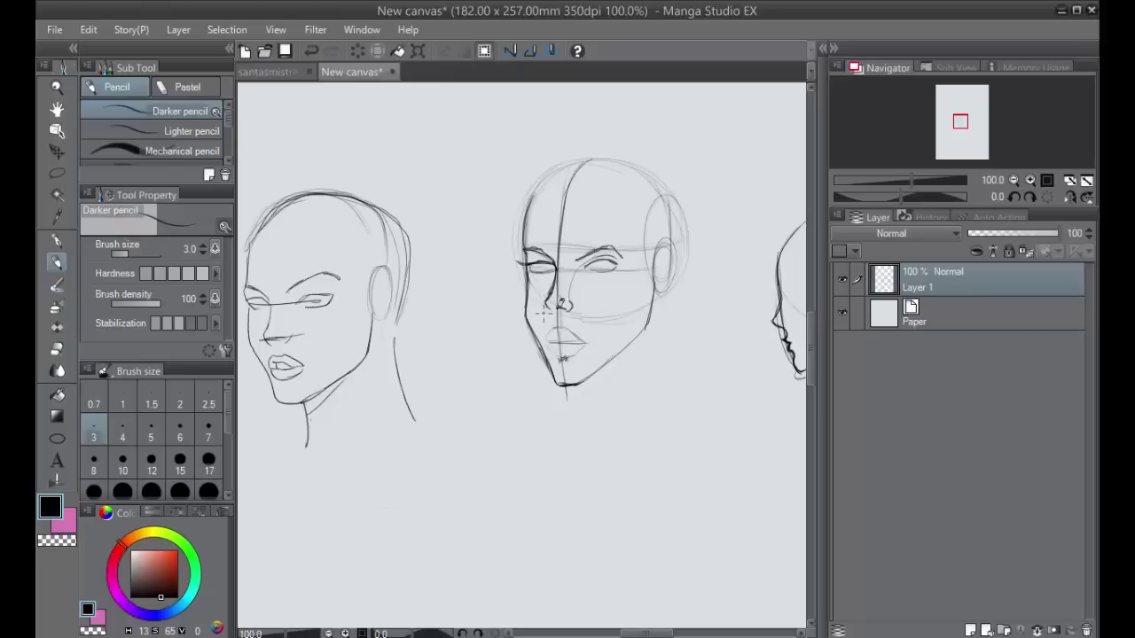
drag(253, 340, 396, 338)
key(ctrl+z)
drag(519, 318, 663, 317)
key(ctrl+z)
Lasso the whole new head, move it over the finished head to compare, place it back beside it, and deselect.
key(m)
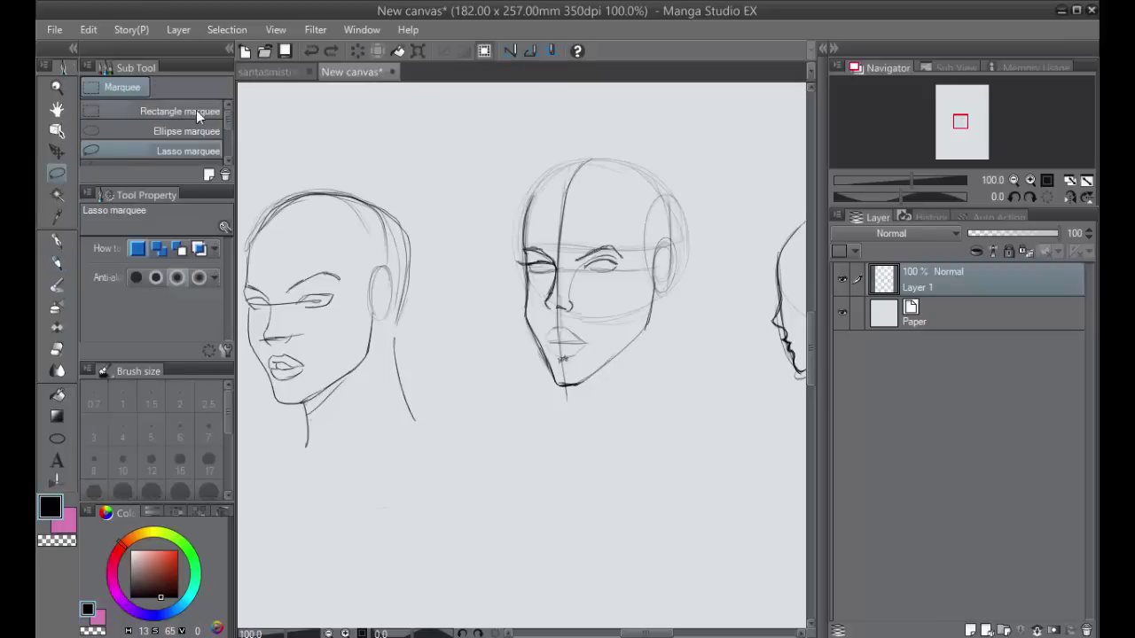
mouse_move(544, 132)
mouse_down()
mouse_move(671, 398)
mouse_move(636, 133)
mouse_move(563, 121)
mouse_up()
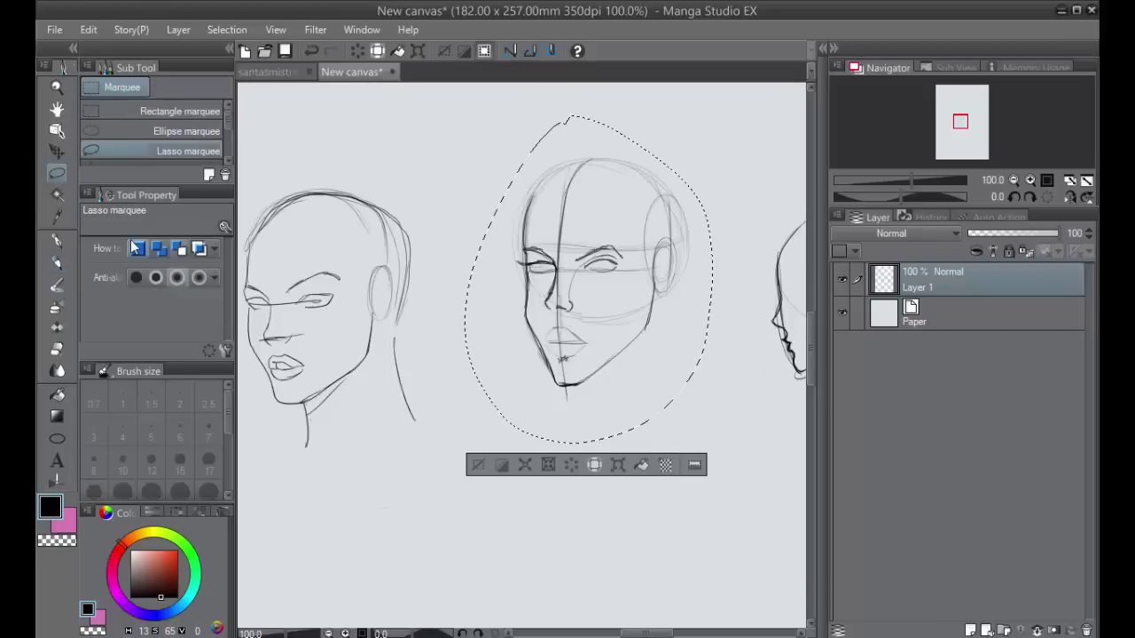
key(k)
mouse_move(632, 302)
mouse_down()
mouse_move(342, 337)
mouse_move(374, 337)
mouse_move(362, 314)
mouse_up()
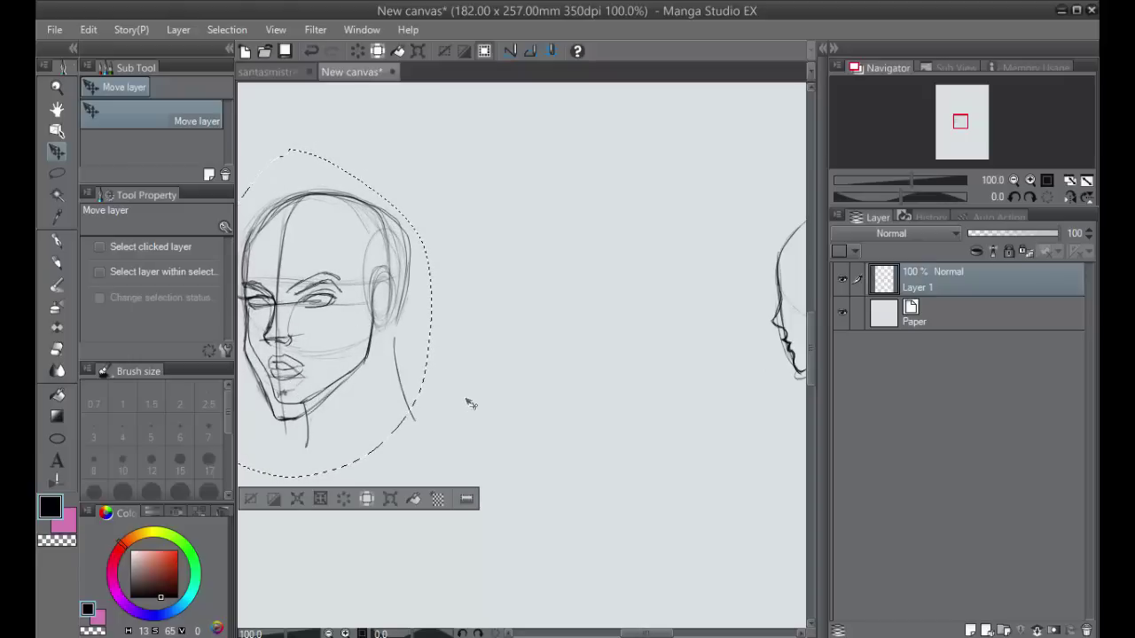
mouse_move(365, 340)
mouse_down()
mouse_move(617, 346)
mouse_move(608, 324)
mouse_up()
key(ctrl+d)
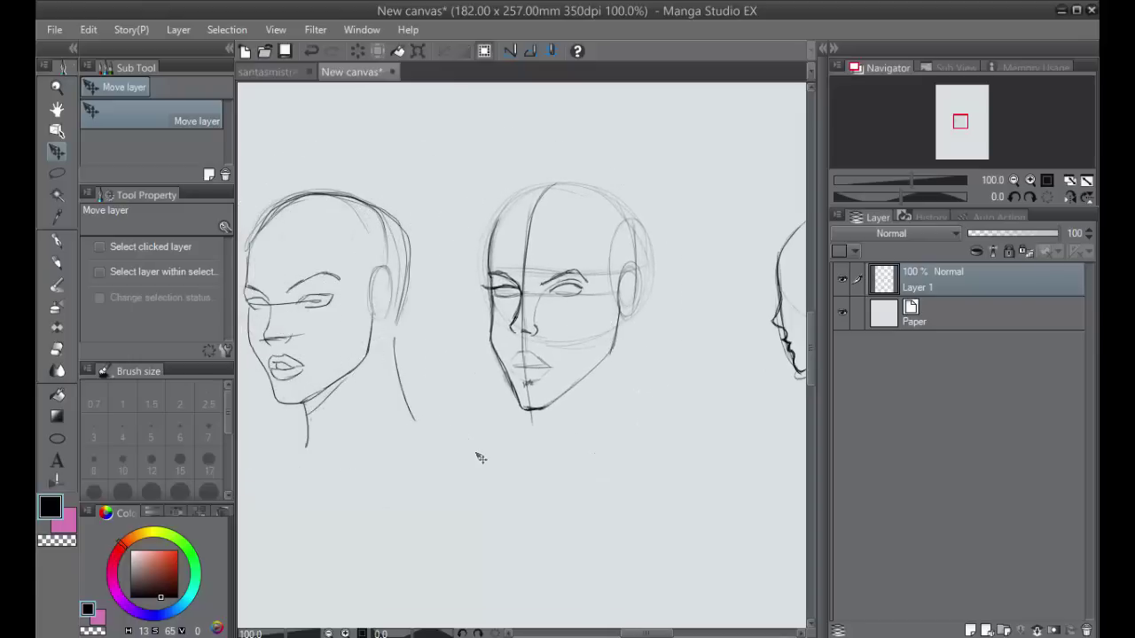
Erase the new head's mouth, chin, jaw and lower cheek lines with the Soft eraser.
click(57, 348)
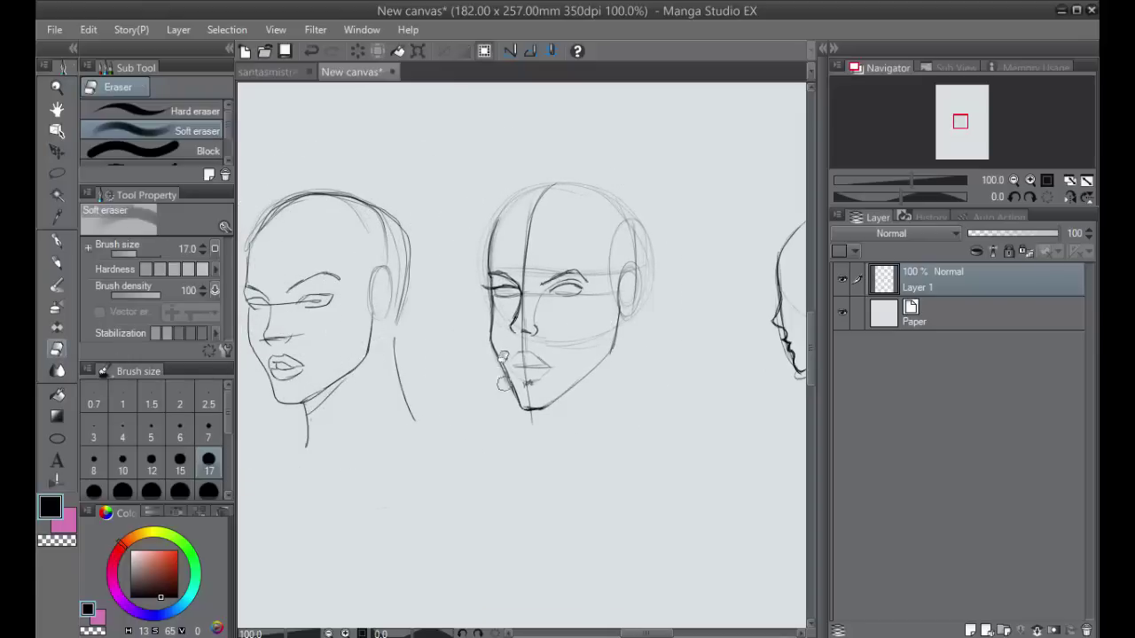
mouse_move(491, 321)
mouse_down()
mouse_move(529, 385)
mouse_move(529, 347)
mouse_move(573, 334)
mouse_move(535, 399)
mouse_move(601, 329)
mouse_move(588, 328)
mouse_move(543, 373)
mouse_move(597, 361)
mouse_move(572, 333)
mouse_up()
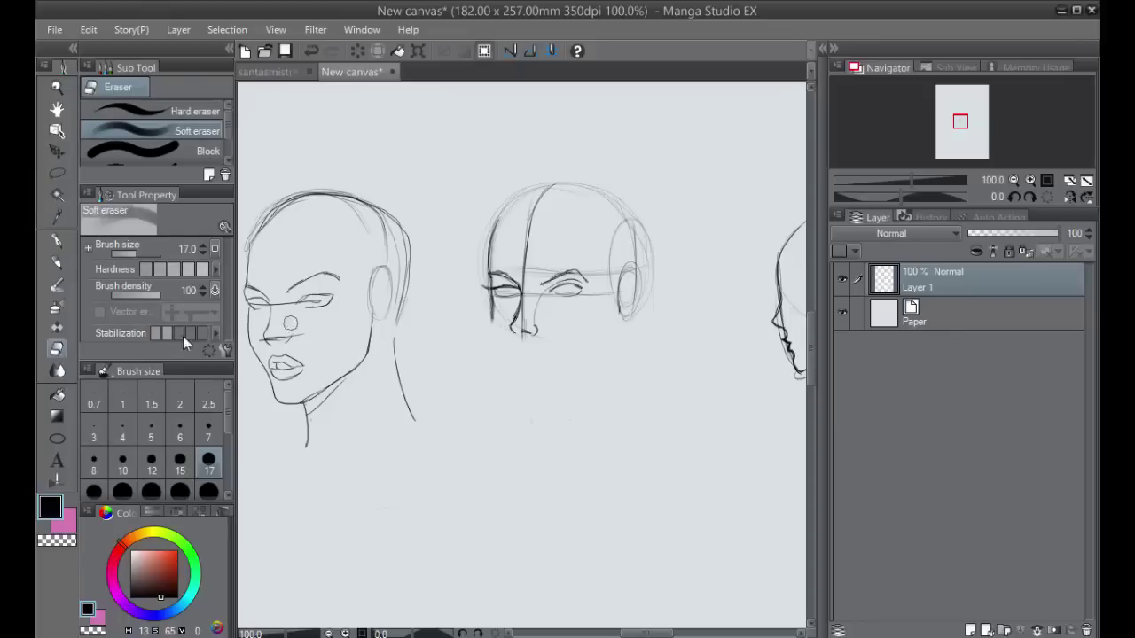
With the pencil, draw guides on the finished head along the near eye and nose base, joined by a vertical from the outer eye corner.
click(57, 262)
scroll(614, 384, up, 2)
mouse_move(582, 388)
mouse_down()
mouse_move(699, 382)
mouse_move(716, 369)
mouse_move(656, 349)
mouse_up()
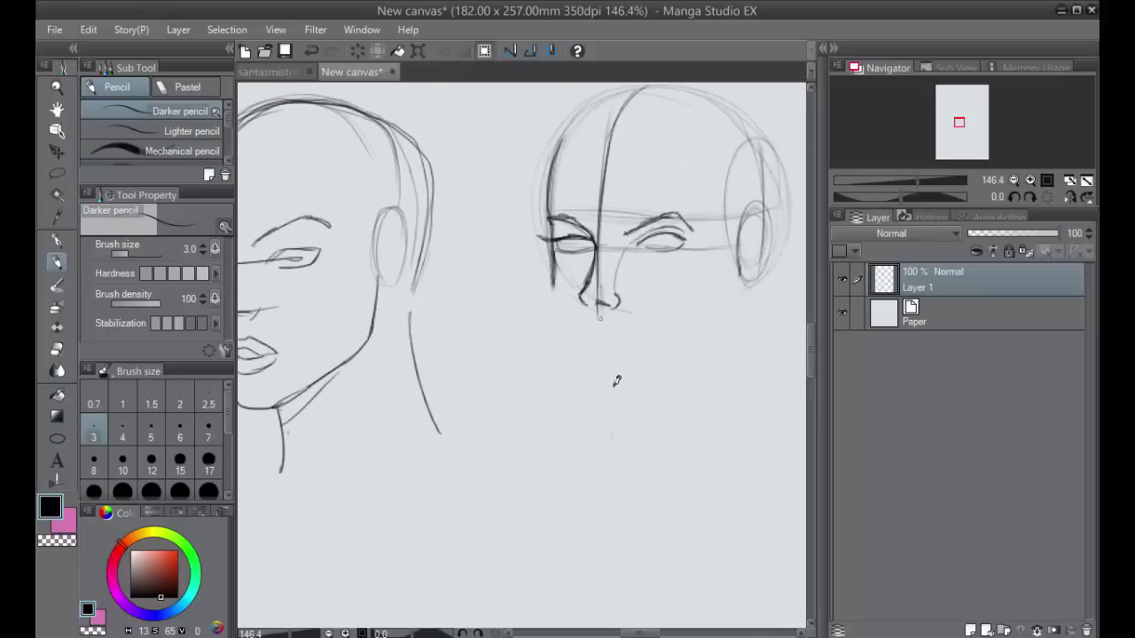
drag(475, 319, 595, 328)
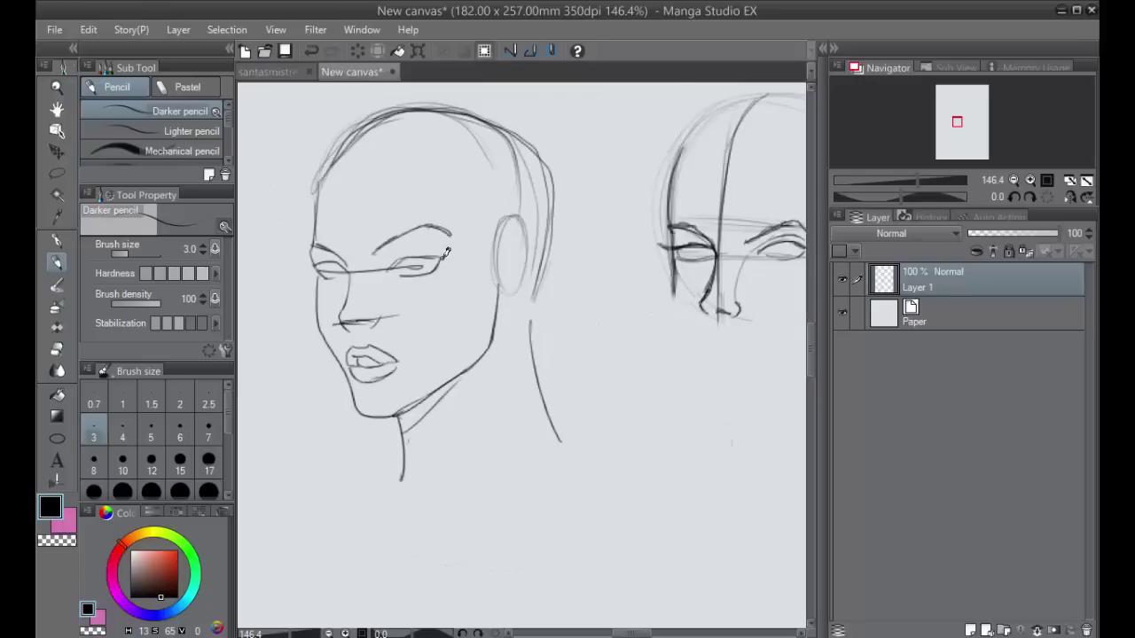
drag(443, 257, 402, 261)
drag(433, 327, 354, 334)
mouse_move(453, 259)
mouse_down()
mouse_move(403, 260)
mouse_move(454, 313)
mouse_move(434, 326)
mouse_up()
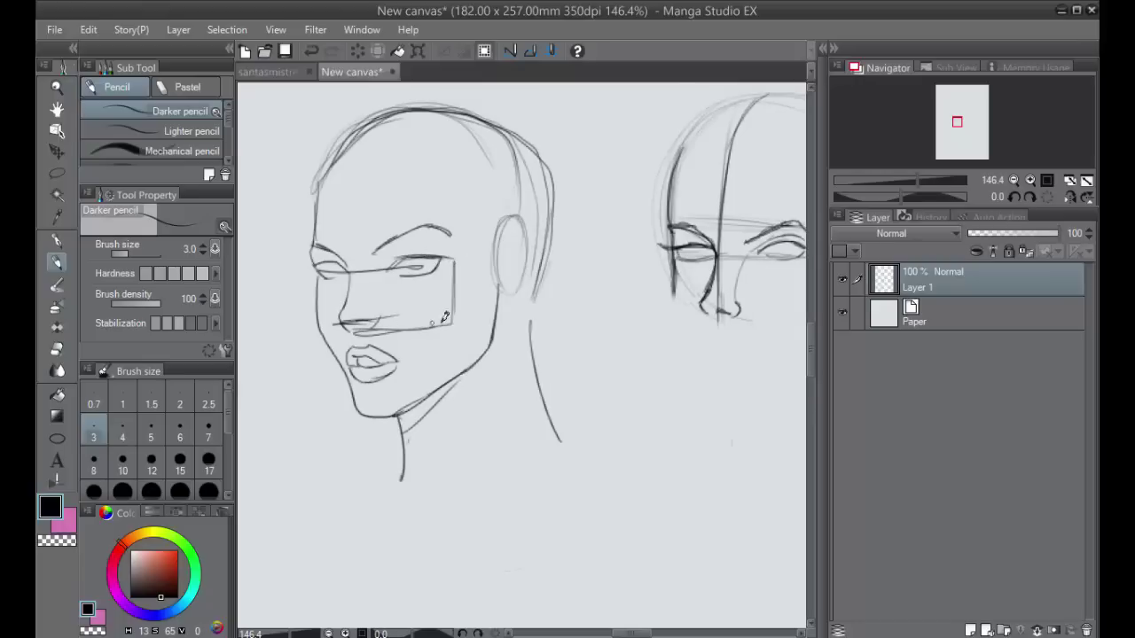
Extend the vertical guide from the finished head's outer eye corner down to mouth level, and undo the added guides.
drag(454, 262, 447, 374)
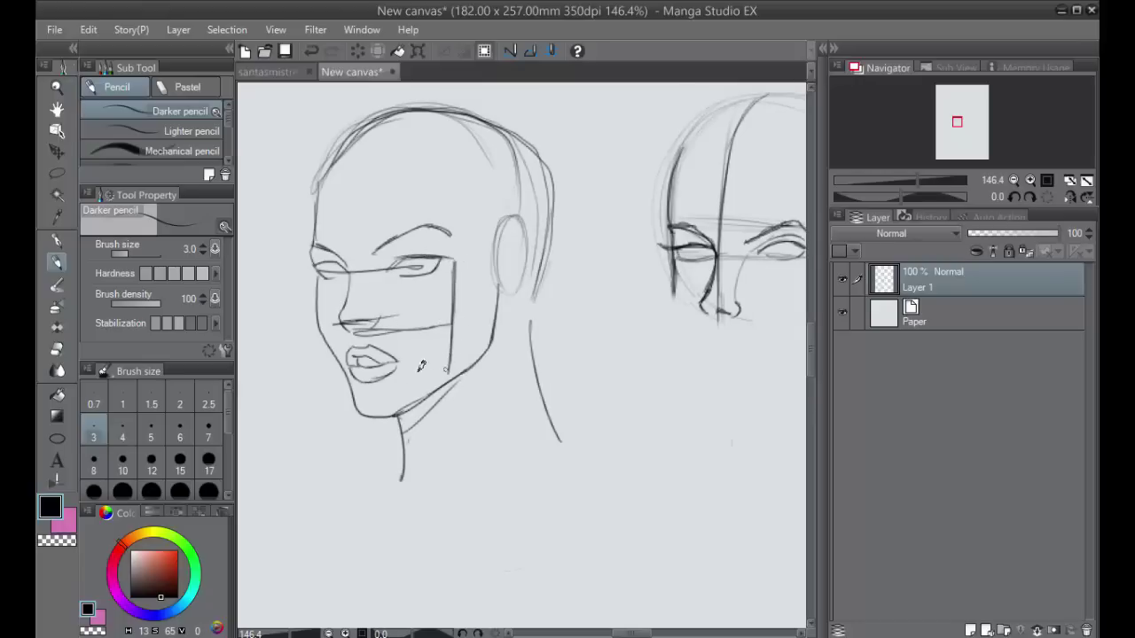
key(ctrl+z)
key(ctrl+z)
key(ctrl+z)
key(ctrl+z)
key(ctrl+z)
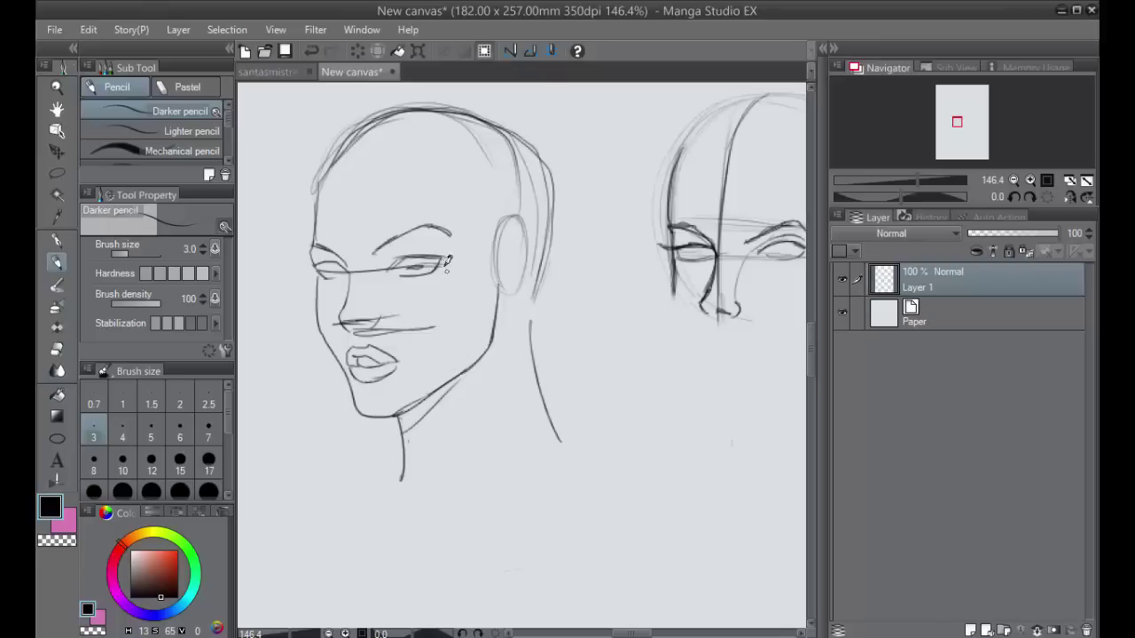
Retry the vertical guide from the finished head's outer eye corner past nose base to lower-lip level, and undo these guides.
drag(444, 257, 440, 316)
drag(443, 270, 443, 321)
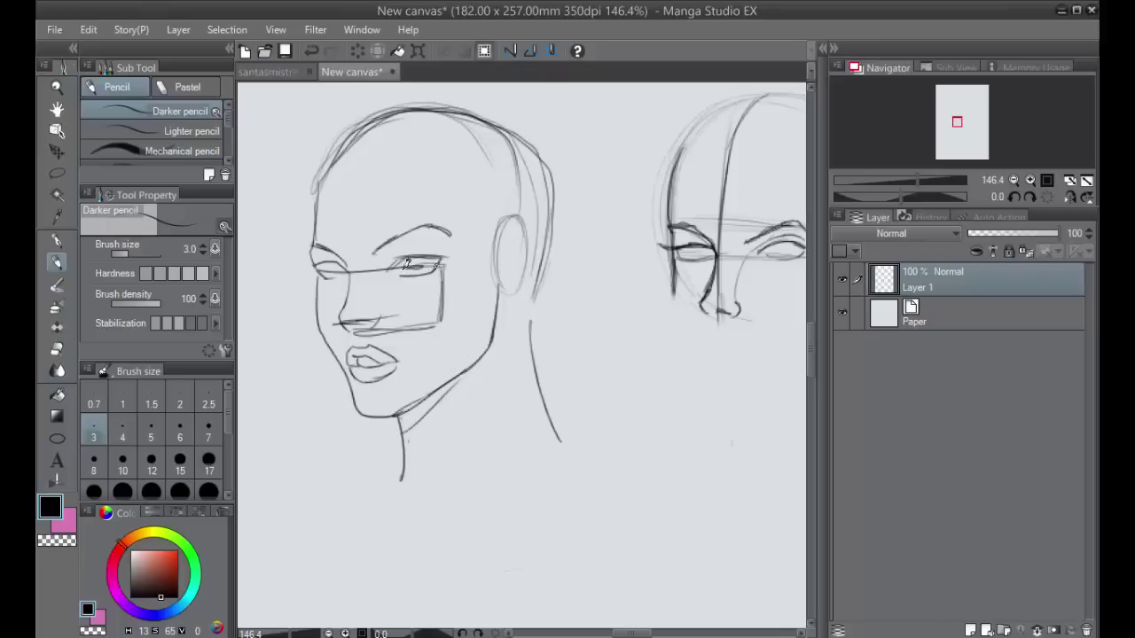
mouse_move(406, 263)
mouse_down()
mouse_move(441, 263)
mouse_move(437, 362)
mouse_up()
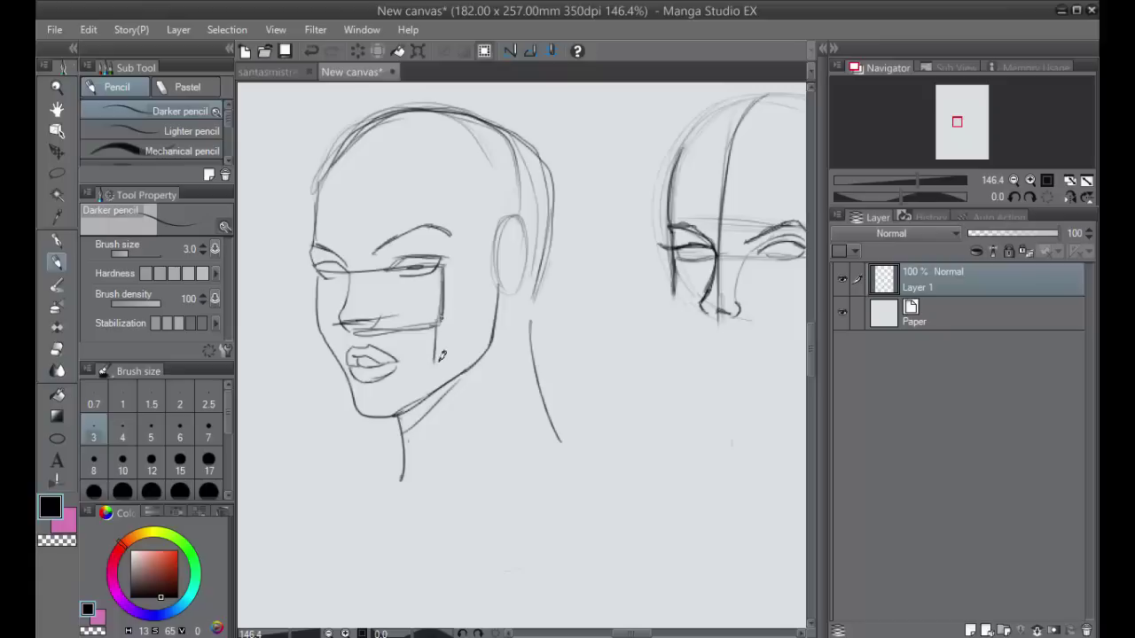
drag(440, 312, 440, 366)
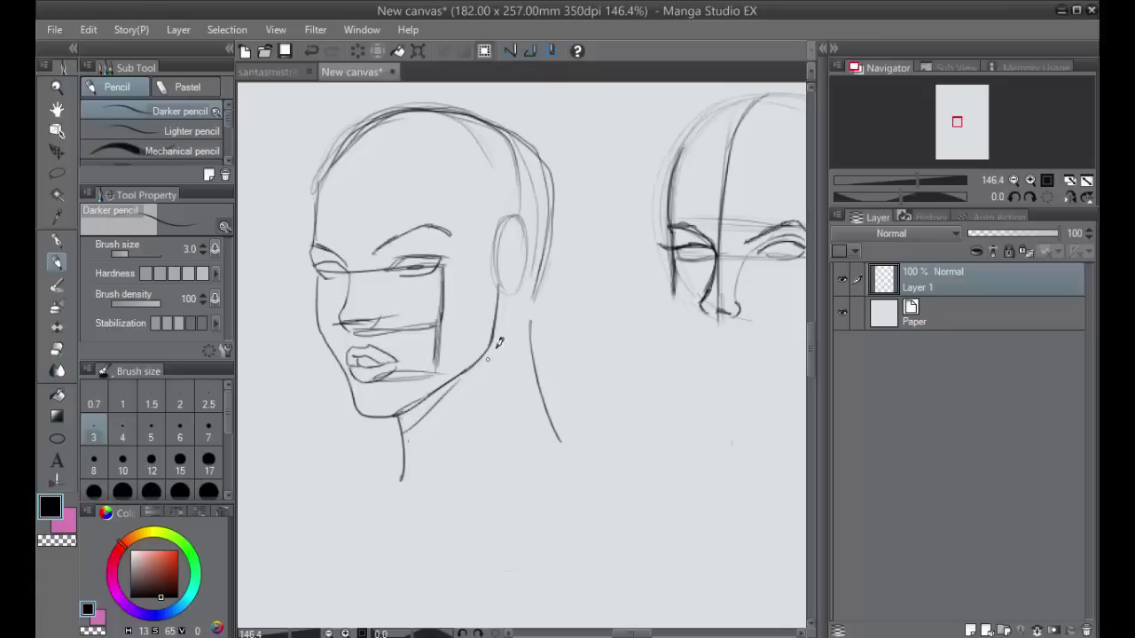
key(ctrl+z)
key(ctrl+z)
key(ctrl+z)
key(ctrl+z)
key(ctrl+z)
key(ctrl+z)
key(ctrl+z)
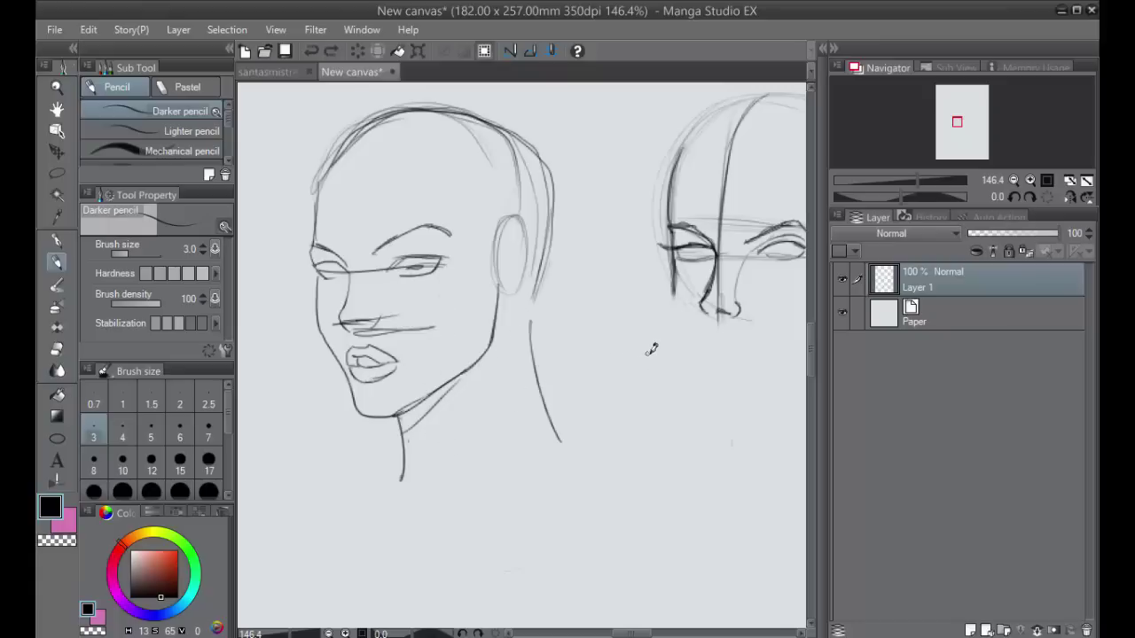
On the new head, draw a nose base guide toward the near cheek and a vertical guide down from the near eye's outer corner.
drag(674, 379, 416, 371)
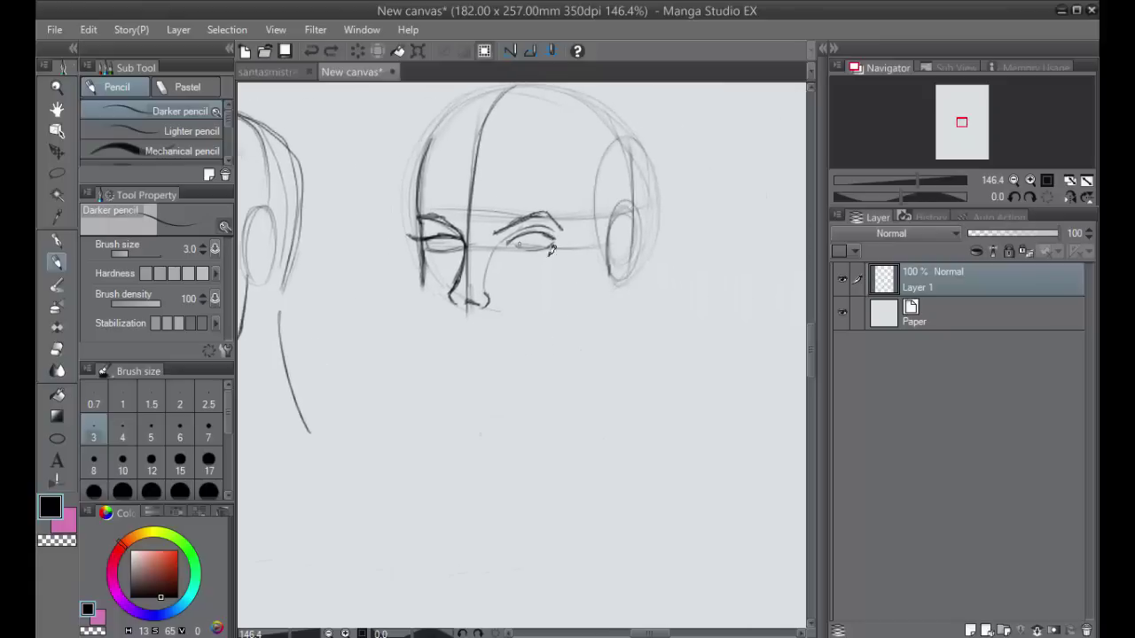
drag(551, 237, 512, 246)
drag(507, 306, 537, 304)
drag(552, 248, 548, 296)
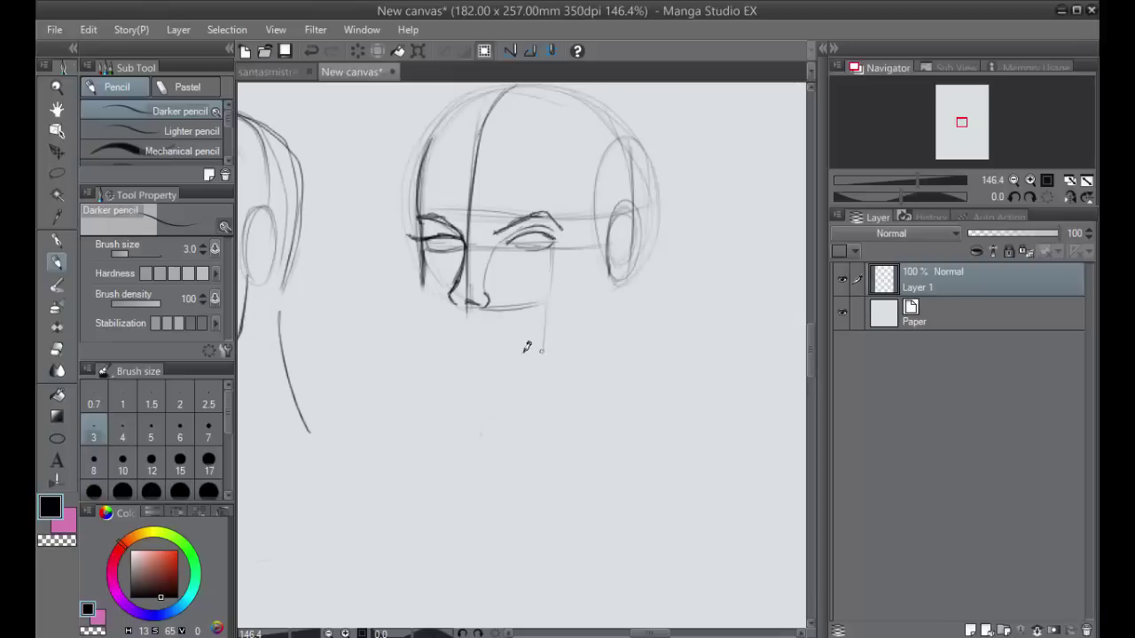
drag(555, 248, 547, 345)
drag(443, 241, 479, 353)
mouse_move(530, 256)
mouse_down()
mouse_move(481, 353)
mouse_move(540, 349)
mouse_up()
key(ctrl+z)
key(ctrl+z)
drag(444, 353, 592, 347)
key(ctrl+z)
key(ctrl+z)
key(ctrl+z)
key(ctrl+z)
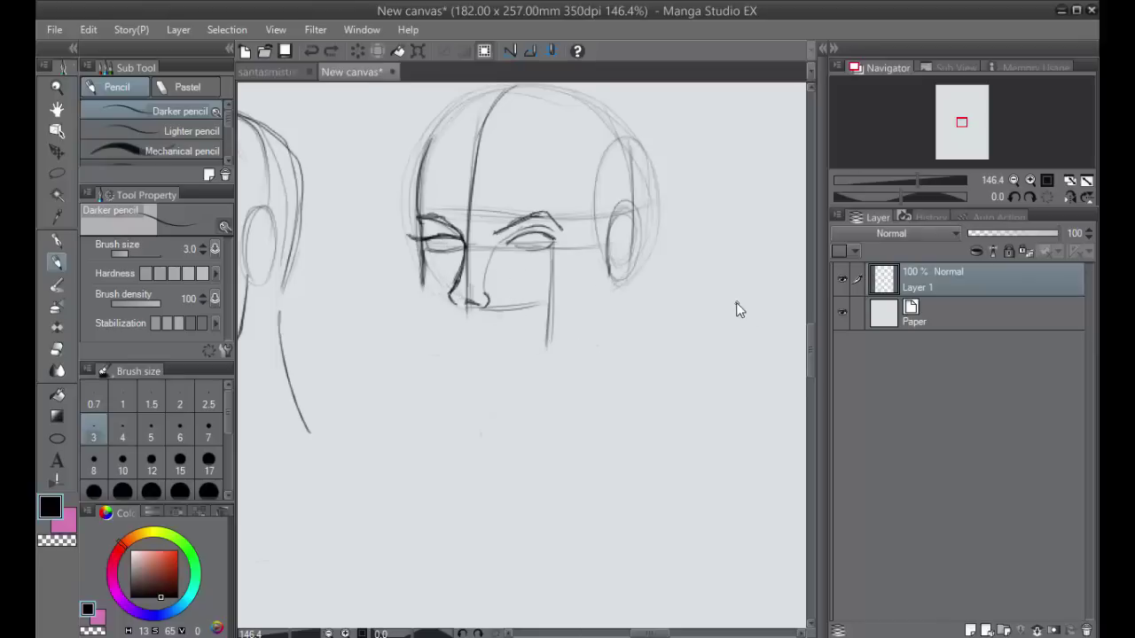
Sketch the new head's lip outline beneath the nose and extend the near eye's vertical guide down to mouth level.
scroll(735, 296, up, 3)
drag(532, 378, 651, 369)
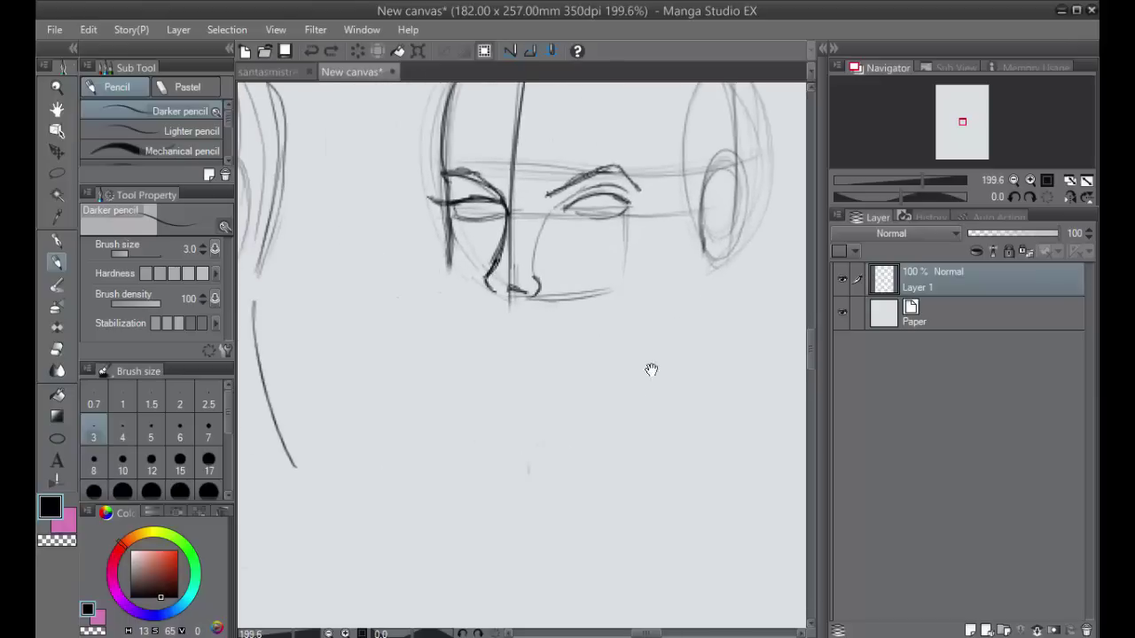
mouse_move(498, 324)
mouse_down()
mouse_move(532, 321)
mouse_move(564, 344)
mouse_up()
key(ctrl+z)
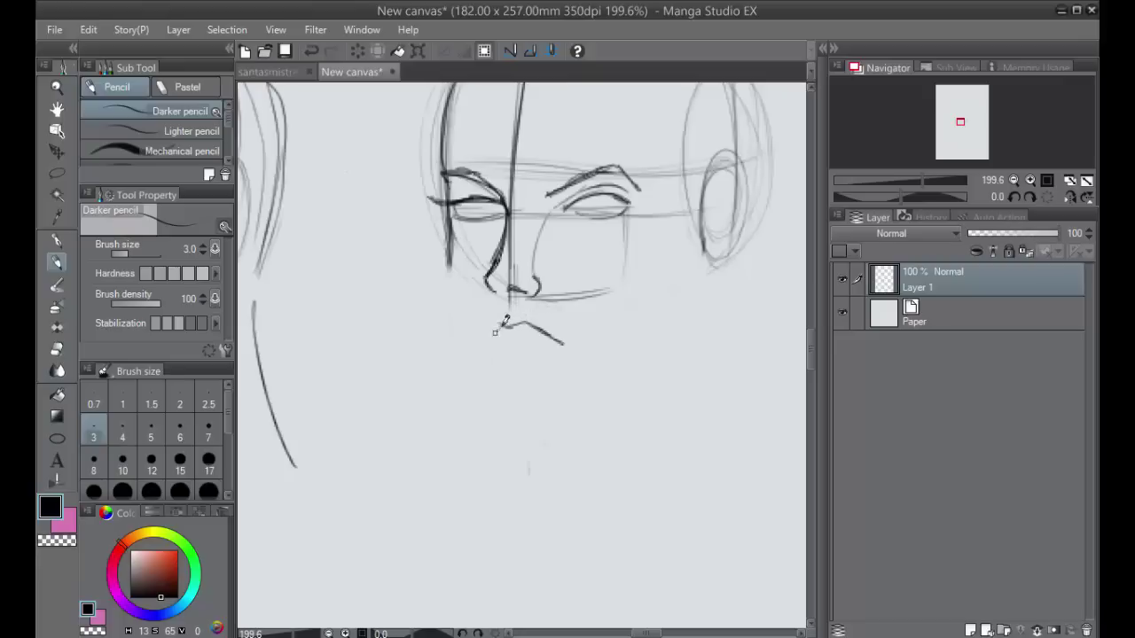
drag(503, 323, 483, 342)
drag(627, 217, 620, 361)
drag(481, 348, 494, 363)
Mark the chin below the lips and sketch the far cheek and jaw contour down to it.
drag(651, 371, 567, 366)
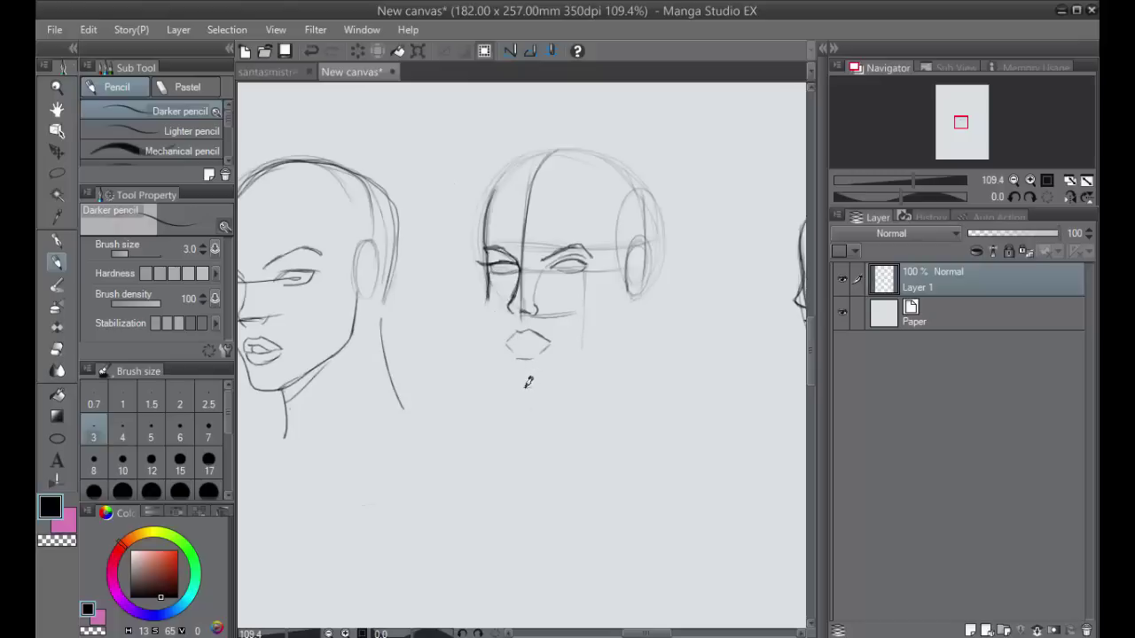
drag(523, 387, 532, 385)
key(ctrl+z)
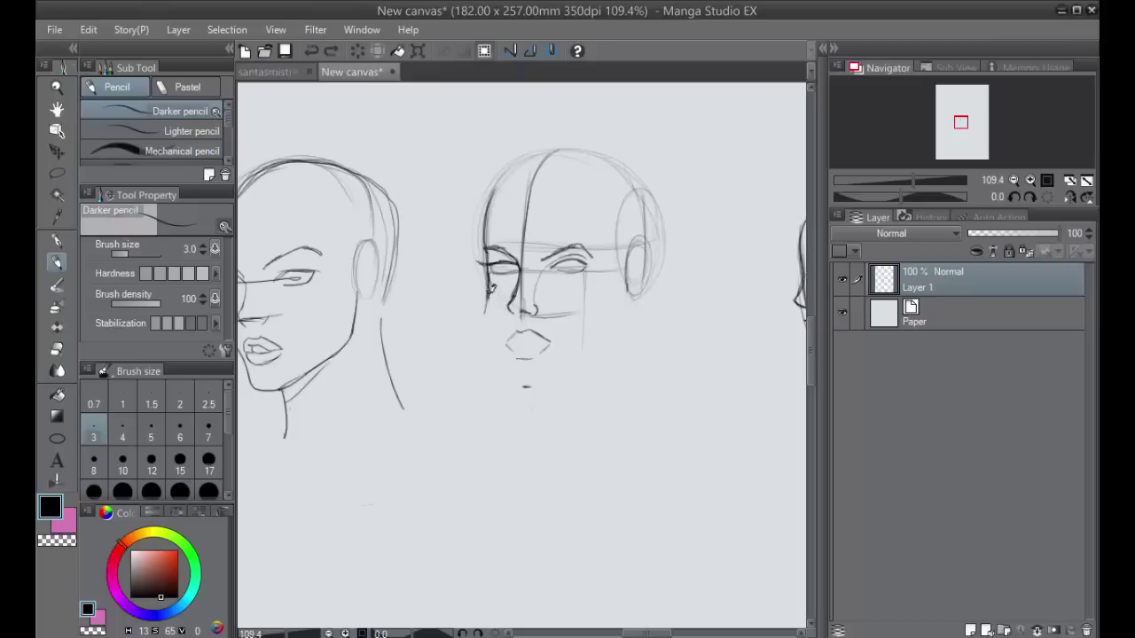
mouse_move(486, 282)
mouse_down()
mouse_move(490, 337)
mouse_move(484, 309)
mouse_move(512, 363)
mouse_up()
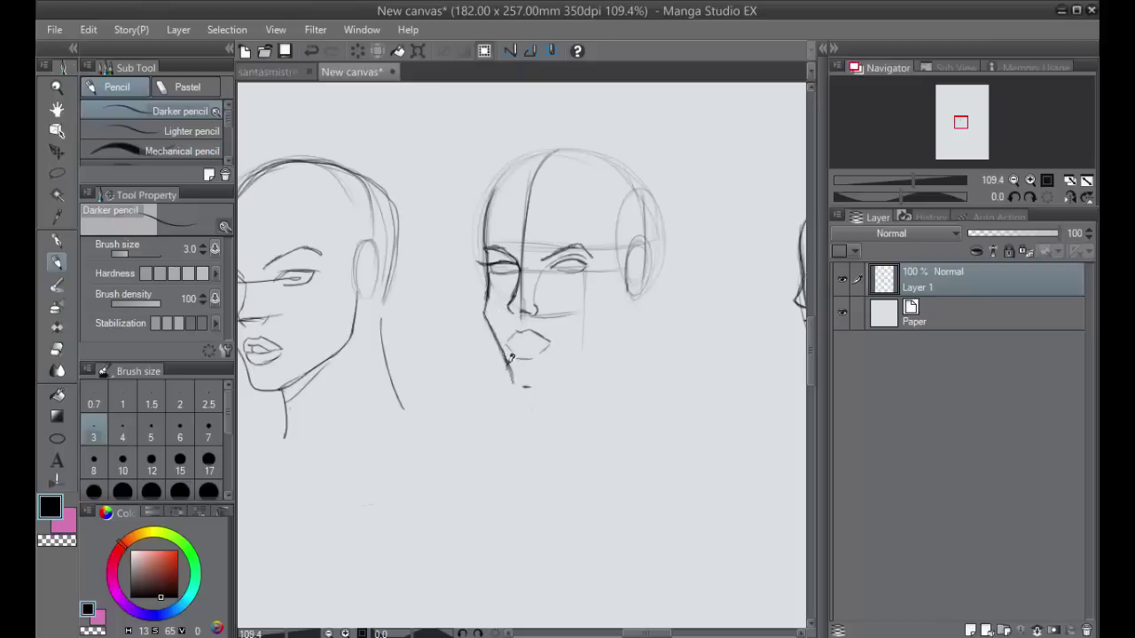
key(ctrl+z)
mouse_move(518, 372)
mouse_down()
mouse_move(546, 374)
mouse_move(525, 384)
mouse_move(487, 314)
mouse_up()
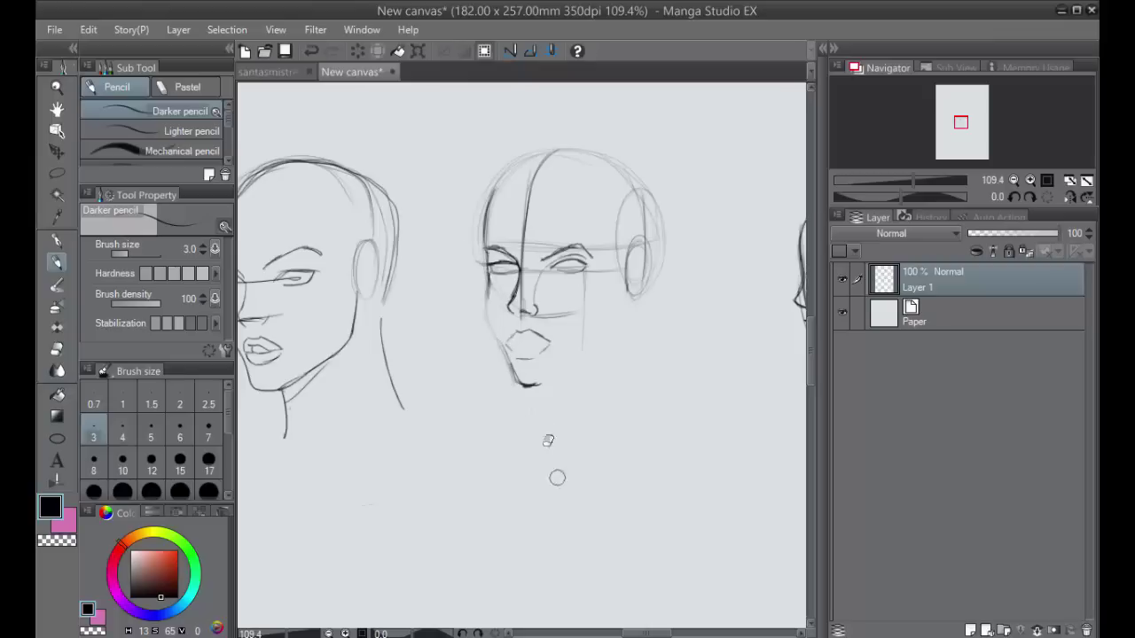
Darken the far side of the face with a firm contour from the eye over the cheek to the chin.
scroll(502, 390, up, 1)
scroll(503, 391, up, 4)
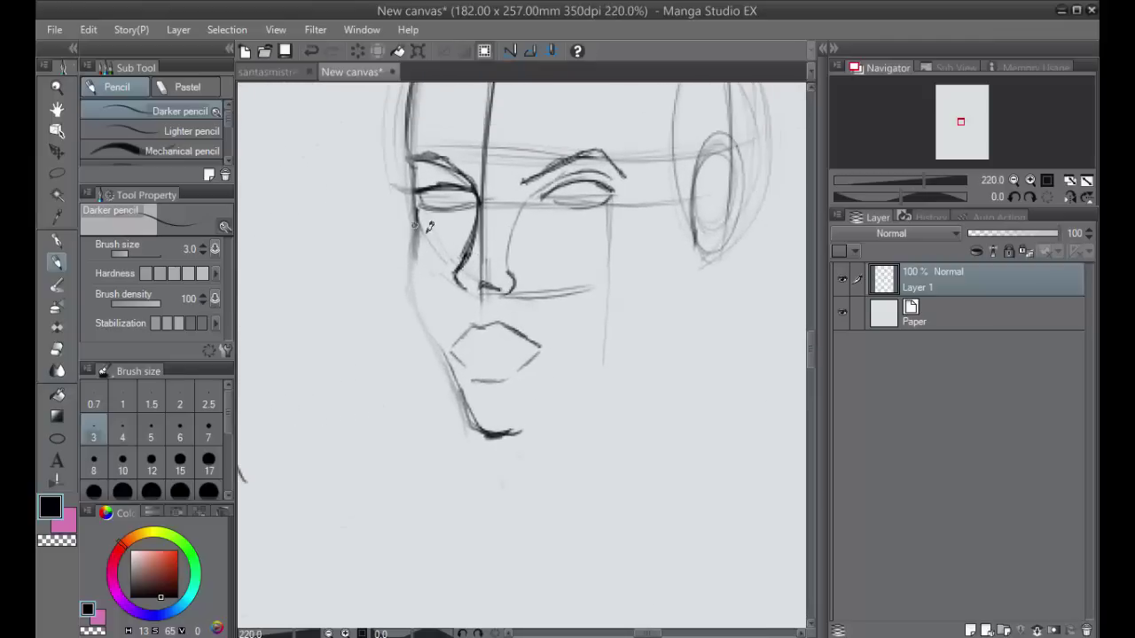
mouse_move(417, 197)
mouse_down()
mouse_move(411, 283)
mouse_move(417, 232)
mouse_move(422, 321)
mouse_move(447, 370)
mouse_up()
key(ctrl+z)
drag(415, 236, 440, 349)
drag(413, 270, 456, 376)
drag(434, 338, 485, 429)
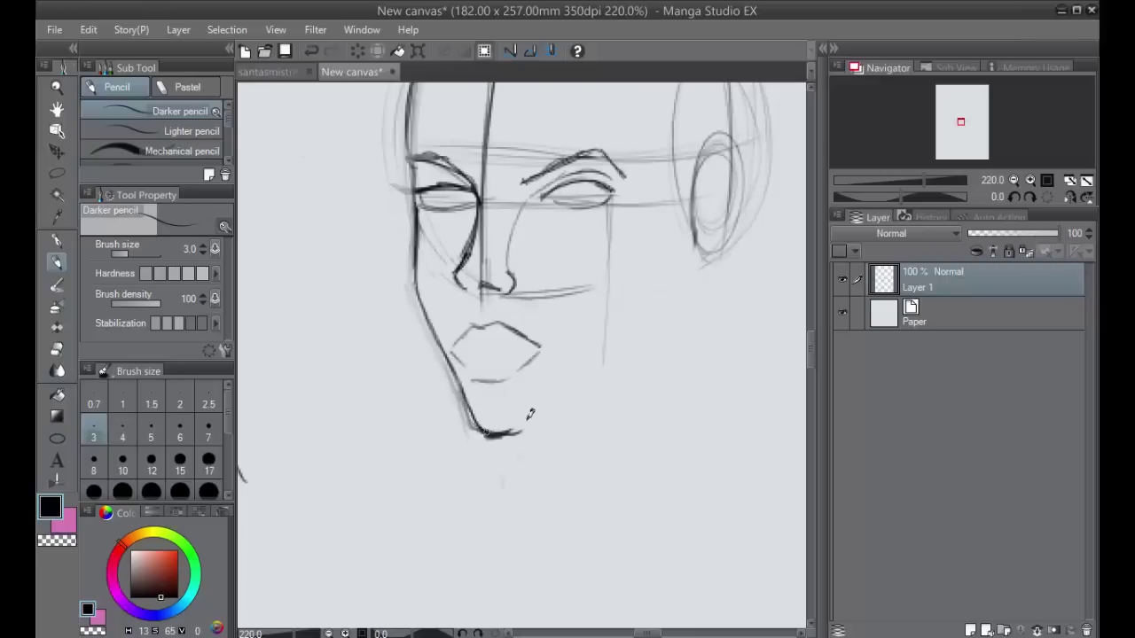
Sketch the near jaw line descending from the front of the new head's ear.
mouse_move(685, 311)
mouse_down()
mouse_move(694, 227)
mouse_move(677, 316)
mouse_up()
key(ctrl+z)
key(ctrl+z)
drag(695, 227, 671, 322)
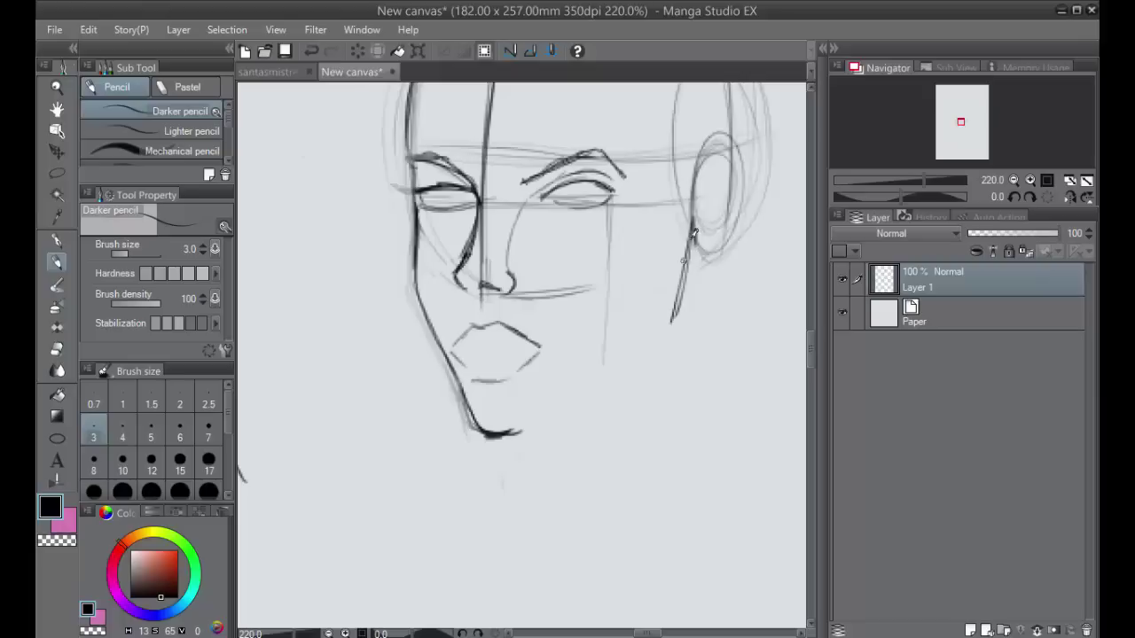
Mark the outer eye corner and back of the head on the finished head with short vertical strokes to gauge the ear's position.
scroll(651, 329, down, 5)
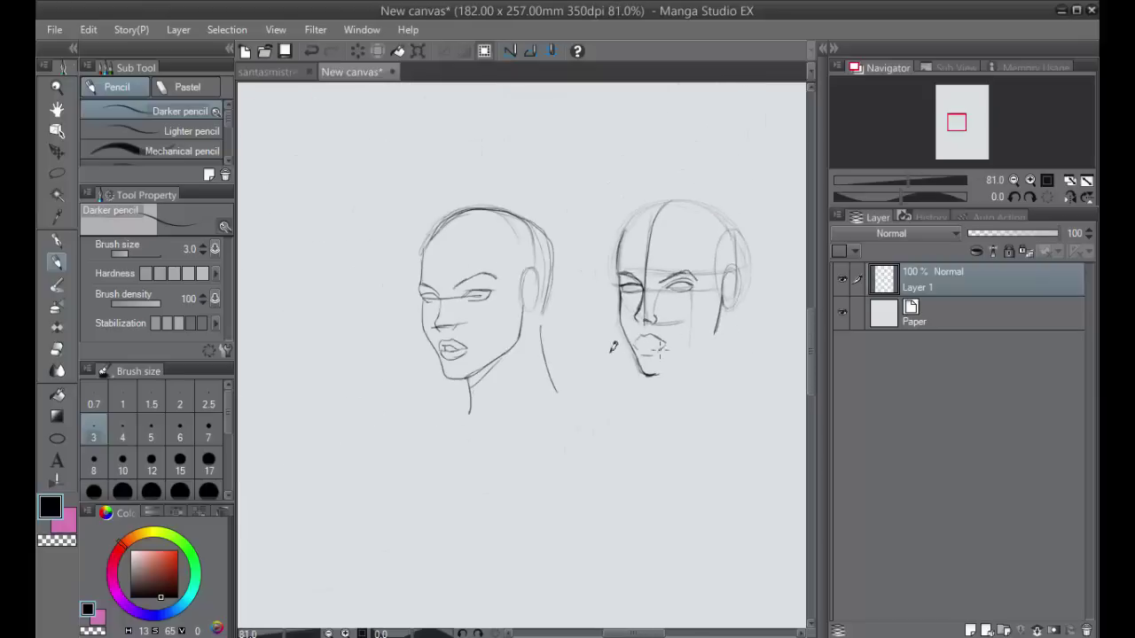
scroll(611, 337, up, 2)
drag(499, 283, 491, 332)
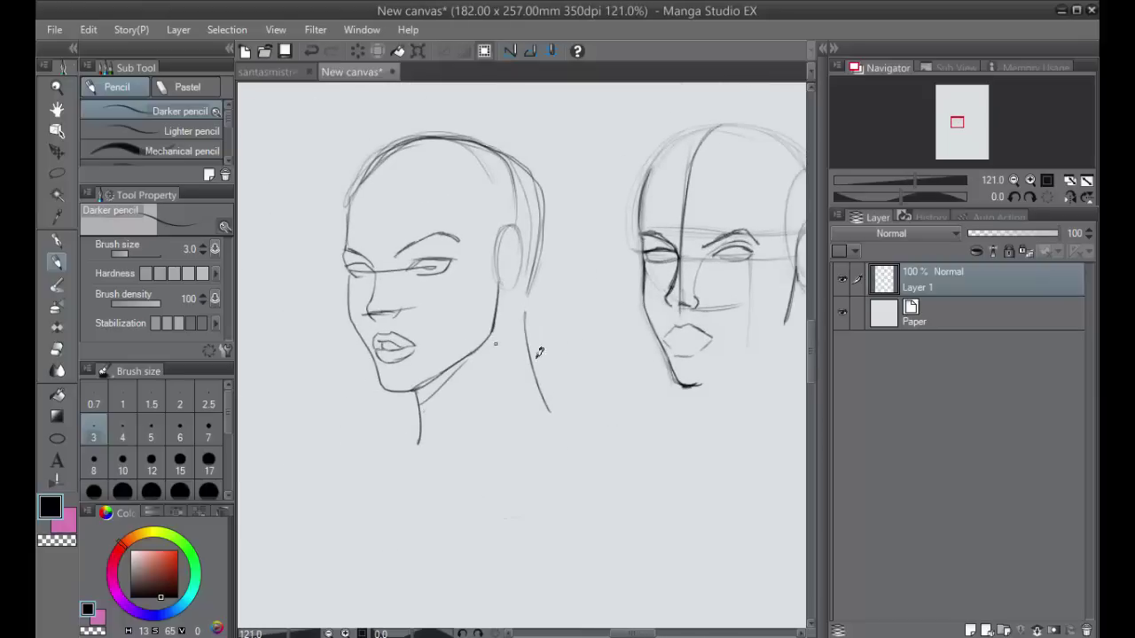
drag(611, 427, 416, 431)
drag(621, 341, 719, 337)
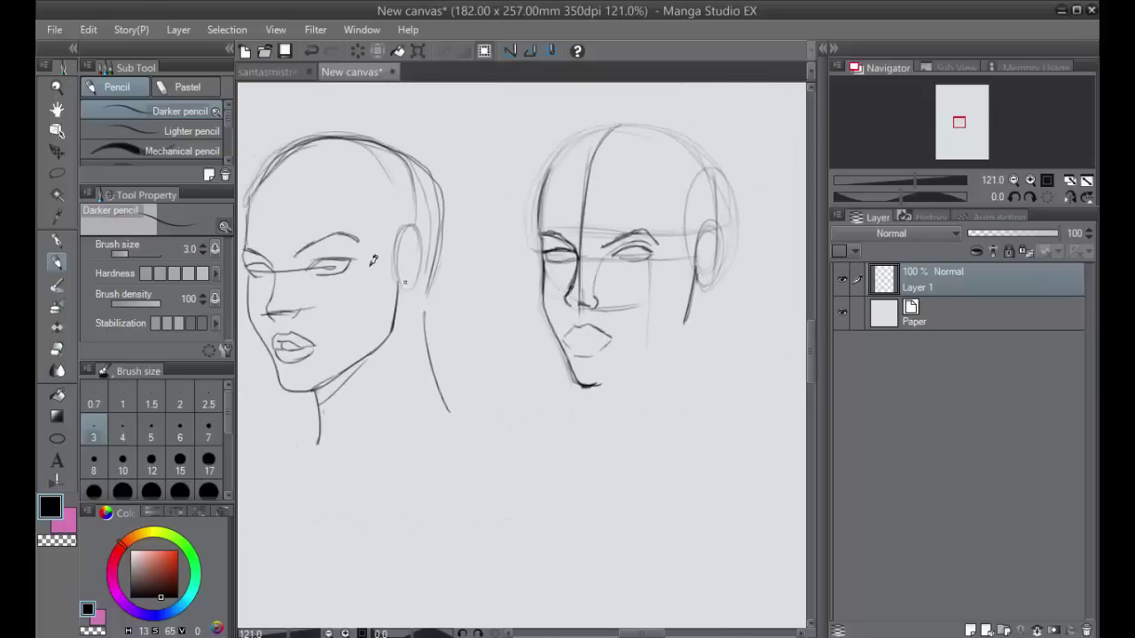
drag(352, 259, 409, 257)
key(ctrl+z)
mouse_move(433, 268)
mouse_down()
mouse_move(438, 204)
mouse_move(434, 226)
mouse_up()
drag(353, 255, 351, 288)
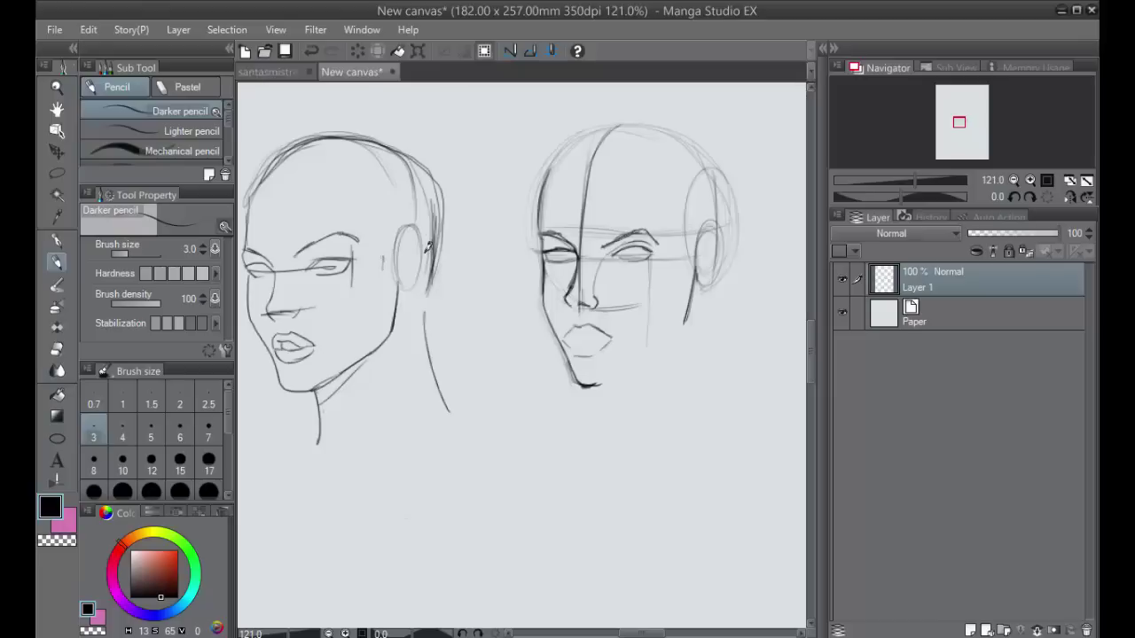
key(ctrl+z)
Erase the new head's ear, near jaw line and rough rear skull lines, and redraw the back of the cranium as one contour.
mouse_move(718, 257)
mouse_down()
mouse_move(602, 264)
mouse_move(657, 211)
mouse_move(647, 175)
mouse_move(582, 133)
mouse_move(654, 173)
mouse_up()
click(635, 256)
mouse_move(615, 222)
mouse_down()
mouse_move(613, 313)
mouse_move(622, 208)
mouse_move(637, 275)
mouse_move(642, 258)
mouse_move(627, 188)
mouse_move(606, 234)
mouse_up()
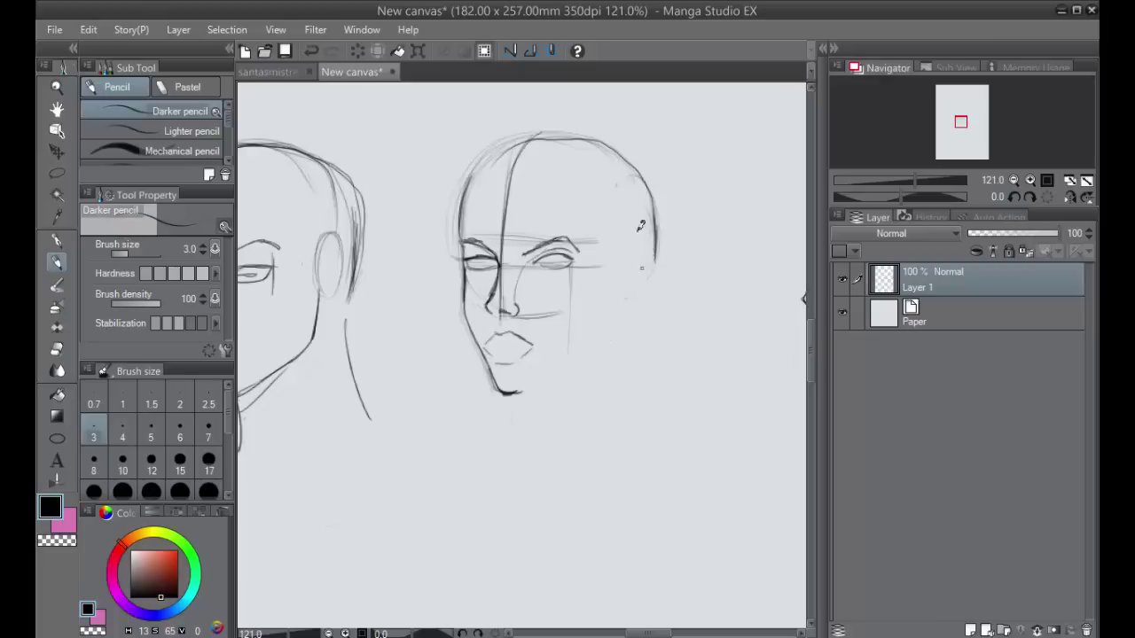
Redraw a narrow oval ear just inside the new head's rear skull contour, undoing the misplaced strokes.
mouse_move(640, 274)
mouse_down()
mouse_move(629, 234)
mouse_move(653, 248)
mouse_move(643, 228)
mouse_up()
key(ctrl+z)
drag(634, 229, 631, 279)
key(ctrl+z)
key(ctrl+z)
mouse_move(639, 232)
mouse_down()
mouse_move(621, 248)
mouse_move(627, 277)
mouse_up()
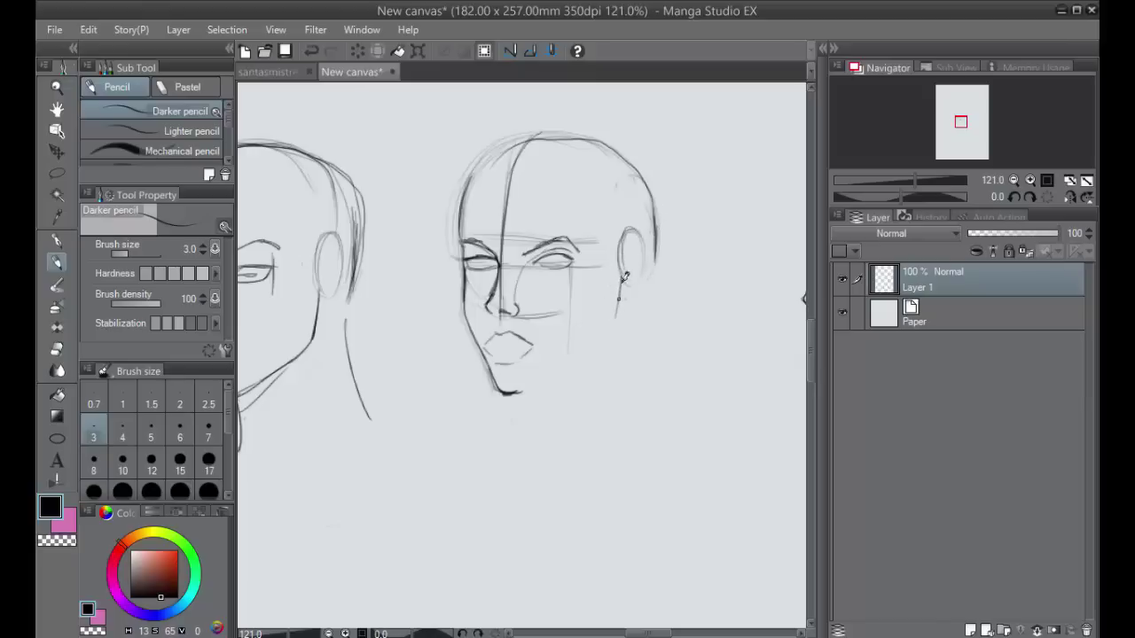
drag(621, 282, 617, 319)
key(ctrl+z)
key(ctrl+z)
key(ctrl+z)
mouse_move(624, 280)
mouse_down()
mouse_move(620, 333)
mouse_move(564, 371)
mouse_move(501, 394)
mouse_up()
key(ctrl+z)
key(ctrl+z)
Draw the near jaw line from the ear down to the jaw corner, and a horizontal guide from the mouth toward that corner.
drag(623, 282, 611, 331)
drag(624, 285, 605, 335)
drag(497, 349, 603, 344)
Check the finished head's jaw and complete the new head's near jaw line from the jaw corner to the chin.
key(space)
drag(633, 401, 772, 400)
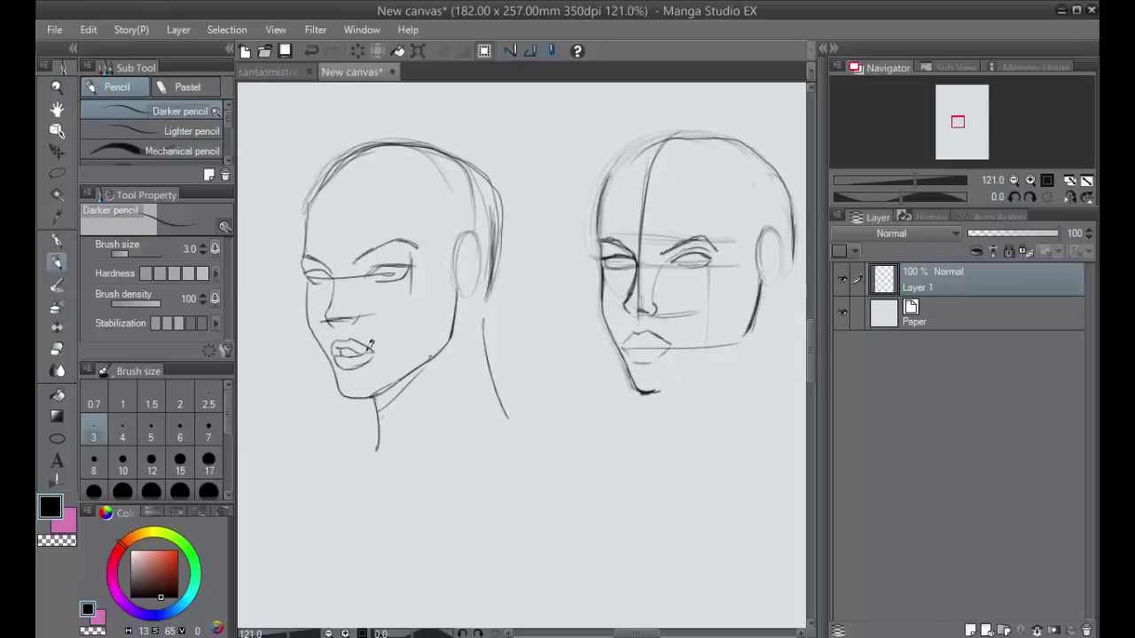
key(ctrl+z)
mouse_move(746, 333)
mouse_down()
mouse_move(678, 382)
mouse_move(667, 386)
mouse_move(739, 336)
mouse_move(677, 382)
mouse_move(730, 343)
mouse_move(660, 389)
mouse_up()
Fade the new head's whole sketch to light lines with the Soft eraser at brush size 50.
drag(694, 422, 590, 455)
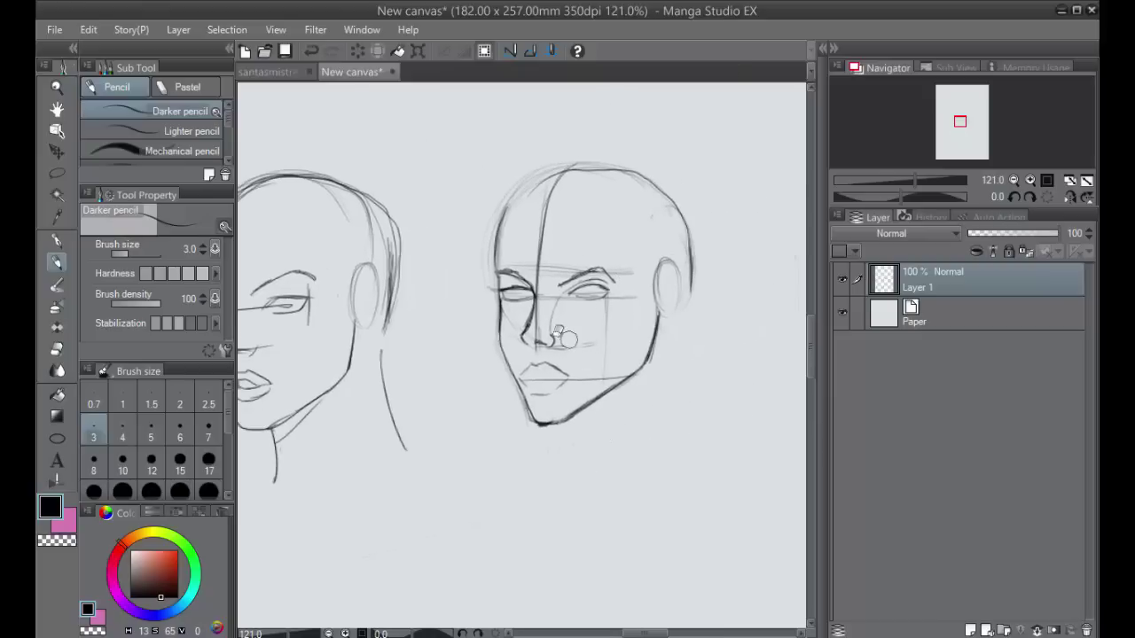
click(57, 351)
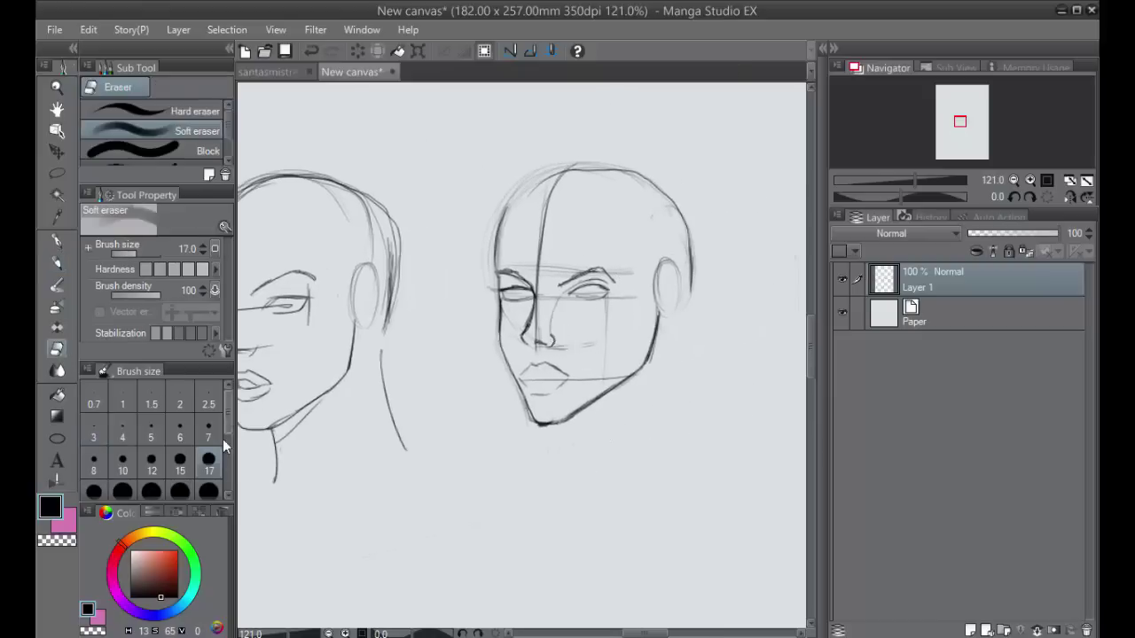
mouse_move(511, 218)
mouse_down()
mouse_move(505, 188)
mouse_move(560, 175)
mouse_move(579, 336)
mouse_move(616, 391)
mouse_move(679, 220)
mouse_move(691, 240)
mouse_move(627, 188)
mouse_move(537, 197)
mouse_up()
mouse_move(656, 345)
mouse_down()
mouse_move(618, 438)
mouse_move(532, 429)
mouse_up()
scroll(642, 421, up, 1)
scroll(645, 417, up, 1)
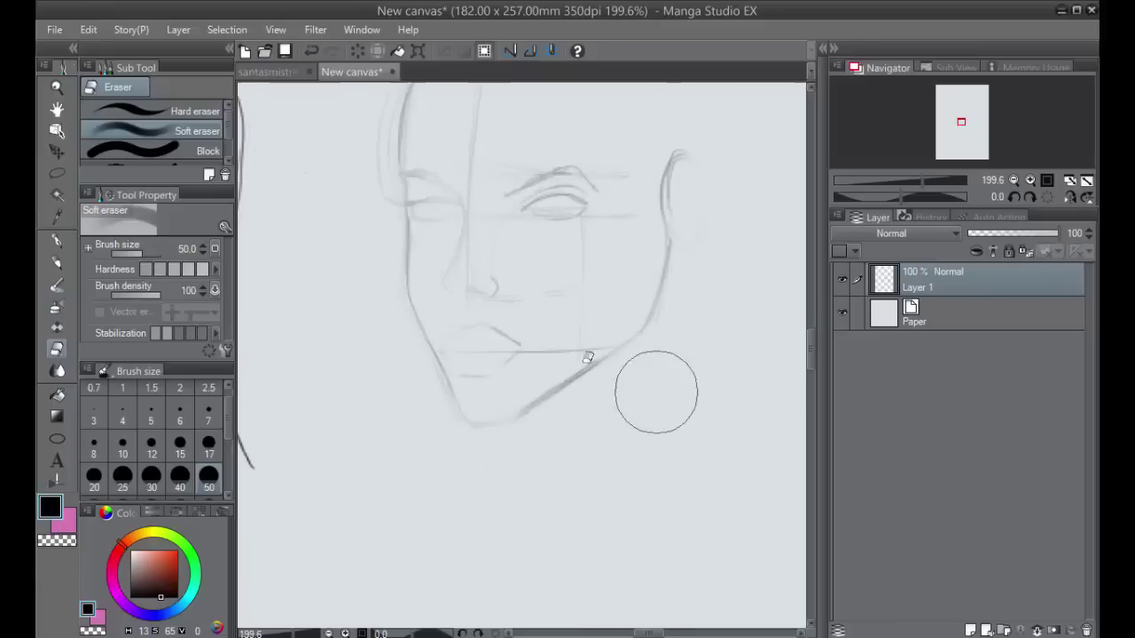
With the Darker pencil, redraw the far eyebrow and draw and shade the thick arched near eyebrow over the faded sketch.
click(57, 262)
drag(626, 380, 609, 465)
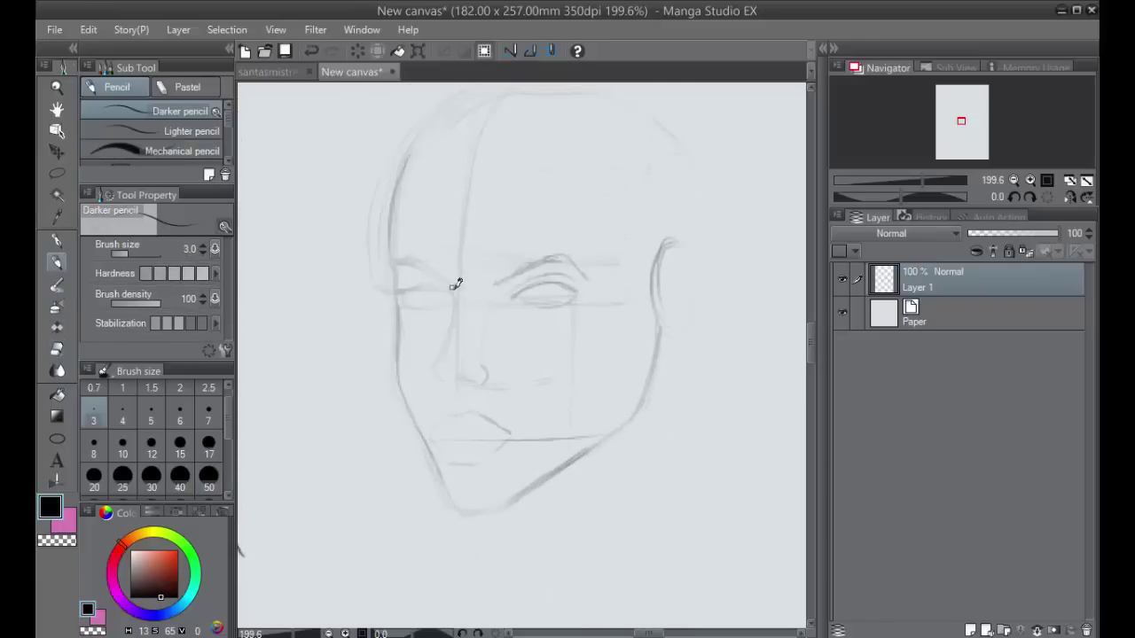
mouse_move(453, 294)
mouse_down()
mouse_move(432, 264)
mouse_move(397, 259)
mouse_up()
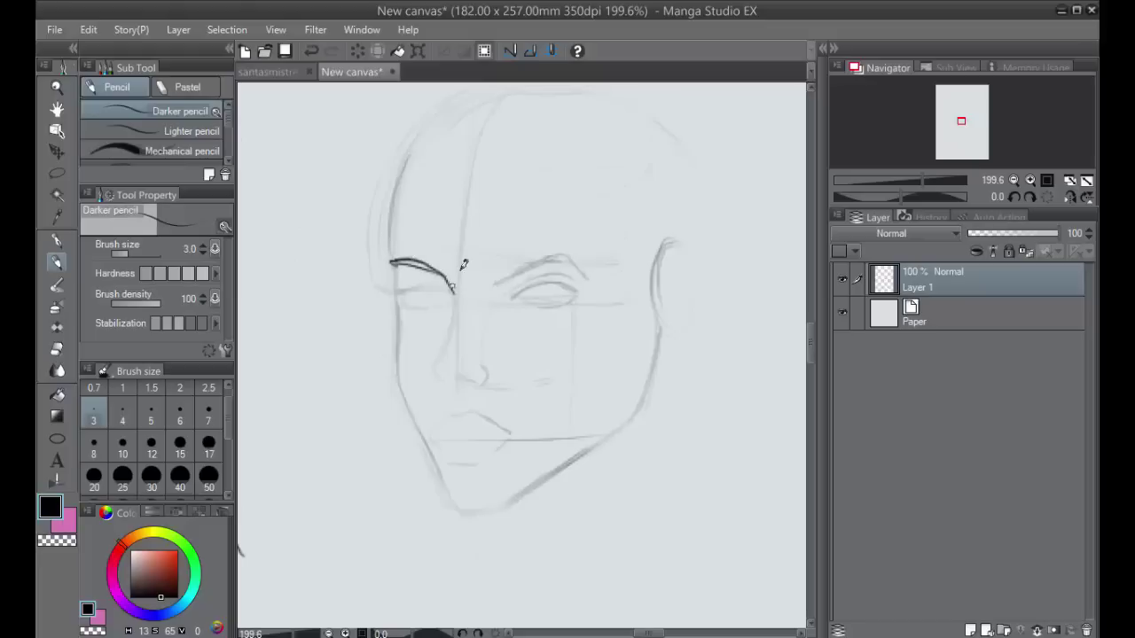
mouse_move(494, 280)
mouse_down()
mouse_move(552, 254)
mouse_move(588, 275)
mouse_move(571, 250)
mouse_move(543, 249)
mouse_move(499, 272)
mouse_move(555, 243)
mouse_move(589, 266)
mouse_up()
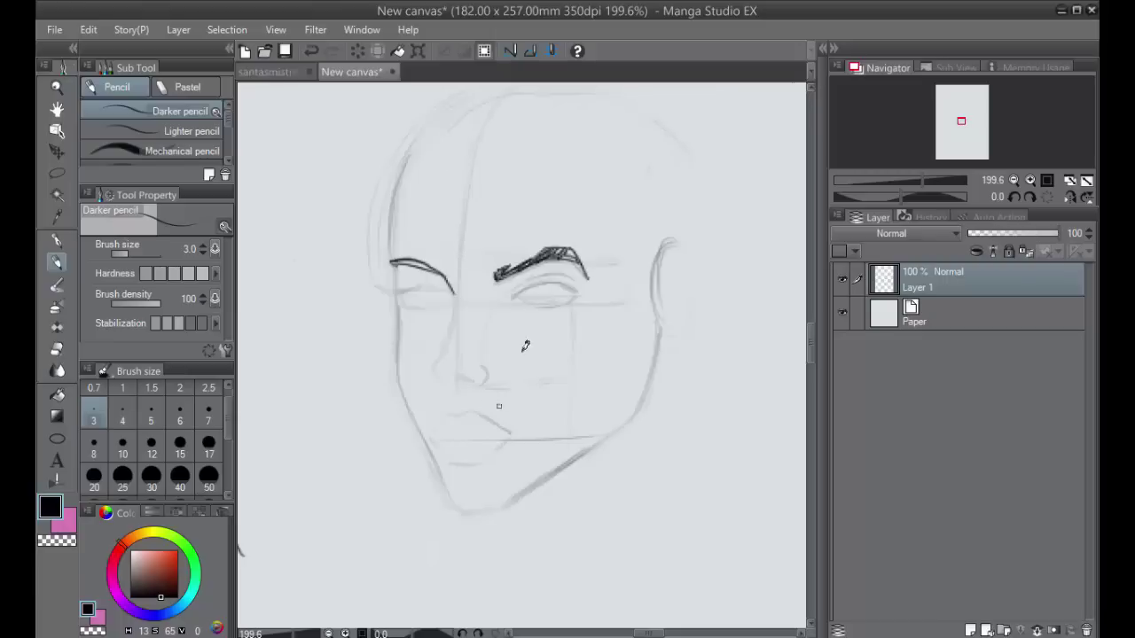
Draw the nose's far contour from the inner brow down the bridge to the tip, with both nostrils, undoing faulty strokes.
mouse_move(395, 268)
mouse_down()
mouse_move(421, 259)
mouse_move(456, 291)
mouse_move(404, 290)
mouse_move(445, 273)
mouse_move(451, 294)
mouse_move(454, 280)
mouse_move(450, 293)
mouse_move(444, 272)
mouse_move(448, 292)
mouse_move(444, 267)
mouse_move(455, 293)
mouse_move(427, 348)
mouse_move(451, 314)
mouse_move(428, 347)
mouse_move(432, 373)
mouse_move(458, 360)
mouse_move(466, 372)
mouse_move(462, 363)
mouse_move(481, 357)
mouse_move(476, 344)
mouse_move(463, 372)
mouse_up()
key(ctrl+z)
key(ctrl+z)
key(ctrl+z)
key(ctrl+z)
key(ctrl+z)
key(ctrl+z)
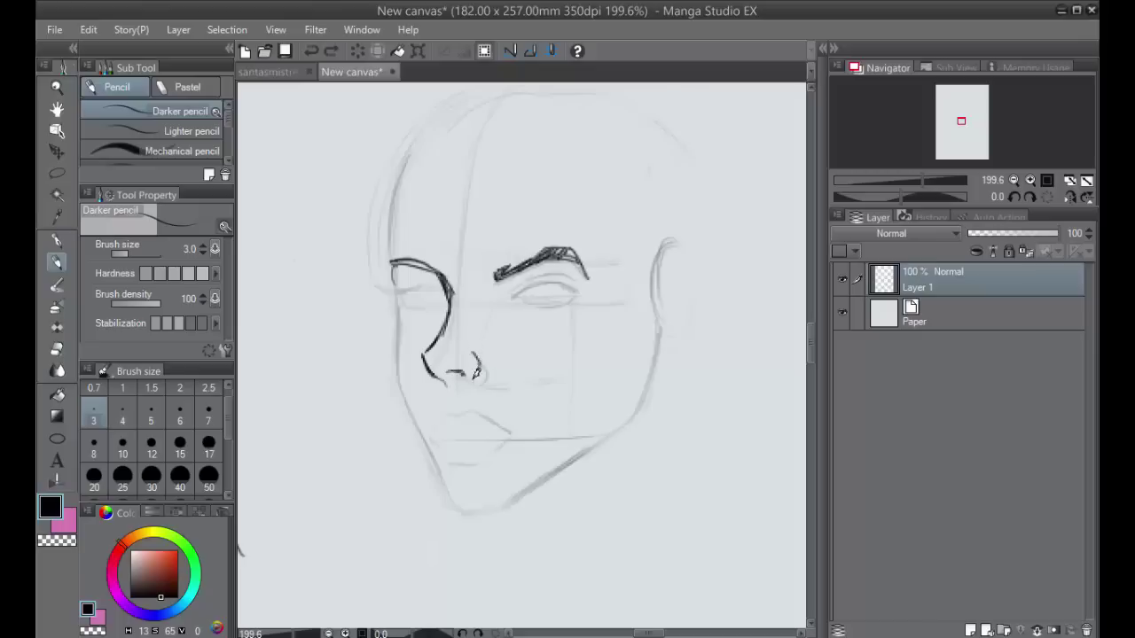
Draw the far eye with heavy upper lid, lower lid, outer lashes and a dark iris.
scroll(660, 321, down, 2)
scroll(660, 321, up, 2)
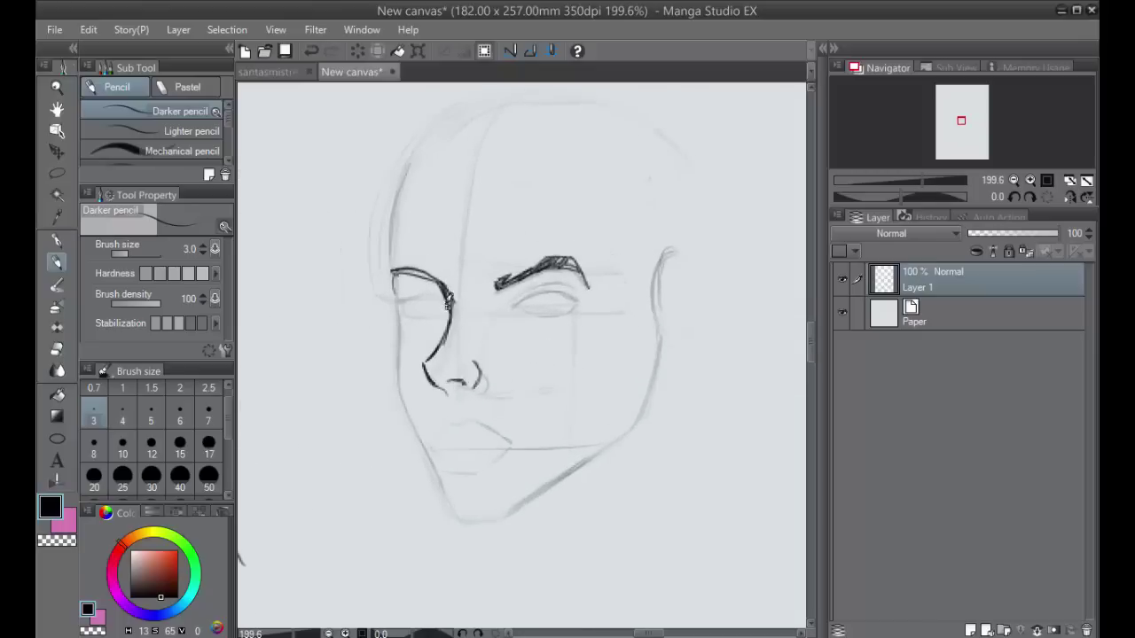
mouse_move(447, 303)
mouse_down()
mouse_move(409, 296)
mouse_move(446, 301)
mouse_move(379, 290)
mouse_move(452, 296)
mouse_move(382, 289)
mouse_move(407, 295)
mouse_move(387, 302)
mouse_move(411, 288)
mouse_move(391, 278)
mouse_move(413, 291)
mouse_move(393, 291)
mouse_move(447, 299)
mouse_up()
key(ctrl+z)
drag(401, 318, 443, 312)
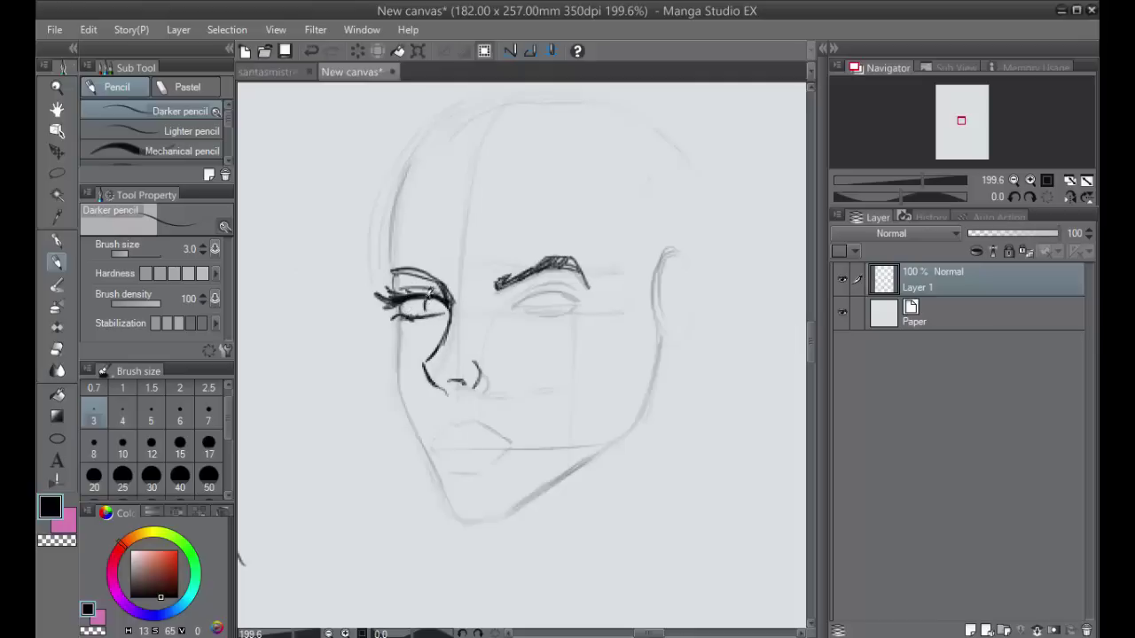
drag(442, 308, 435, 303)
Darken the far eyebrow and draw the far forehead contour above it.
mouse_move(418, 266)
mouse_down()
mouse_move(394, 267)
mouse_move(433, 269)
mouse_move(401, 275)
mouse_move(394, 292)
mouse_move(394, 226)
mouse_up()
mouse_move(401, 175)
mouse_down()
mouse_move(420, 149)
mouse_move(398, 220)
mouse_up()
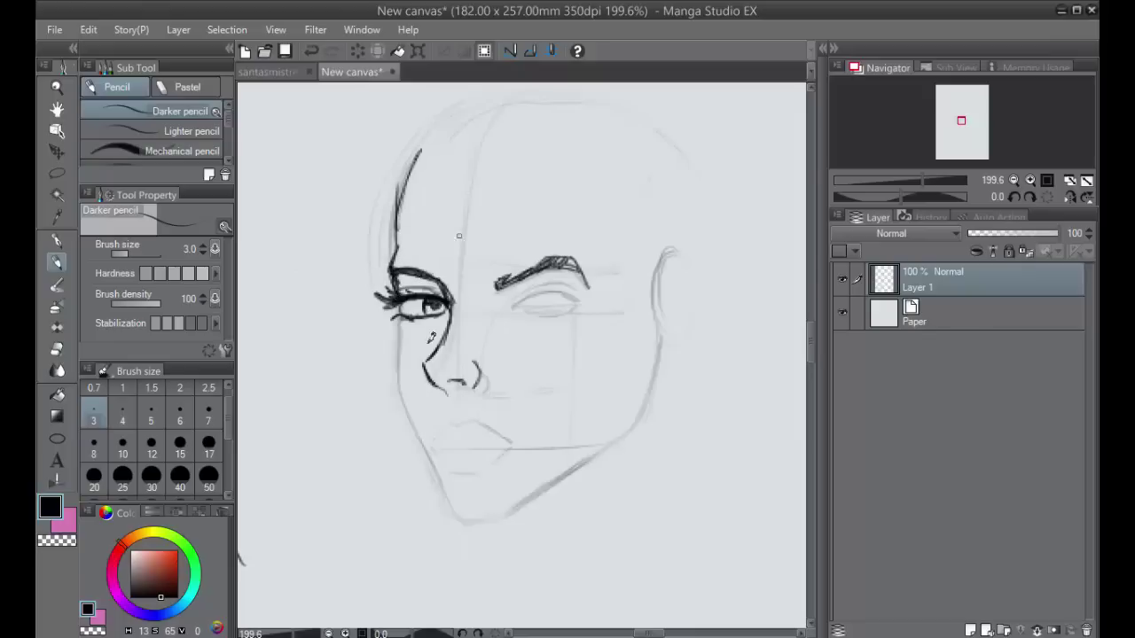
Draw the far cheek contour from the outer corner of the far eye down to the chin, undoing faulty strokes.
mouse_move(404, 317)
mouse_down()
mouse_move(399, 381)
mouse_move(433, 462)
mouse_up()
key(ctrl+z)
drag(400, 319, 403, 387)
key(ctrl+z)
mouse_move(403, 306)
mouse_down()
mouse_move(401, 381)
mouse_move(432, 451)
mouse_up()
key(ctrl+z)
mouse_move(403, 307)
mouse_down()
mouse_move(400, 364)
mouse_move(421, 436)
mouse_move(400, 367)
mouse_move(406, 413)
mouse_move(459, 516)
mouse_move(484, 519)
mouse_up()
key(ctrl+z)
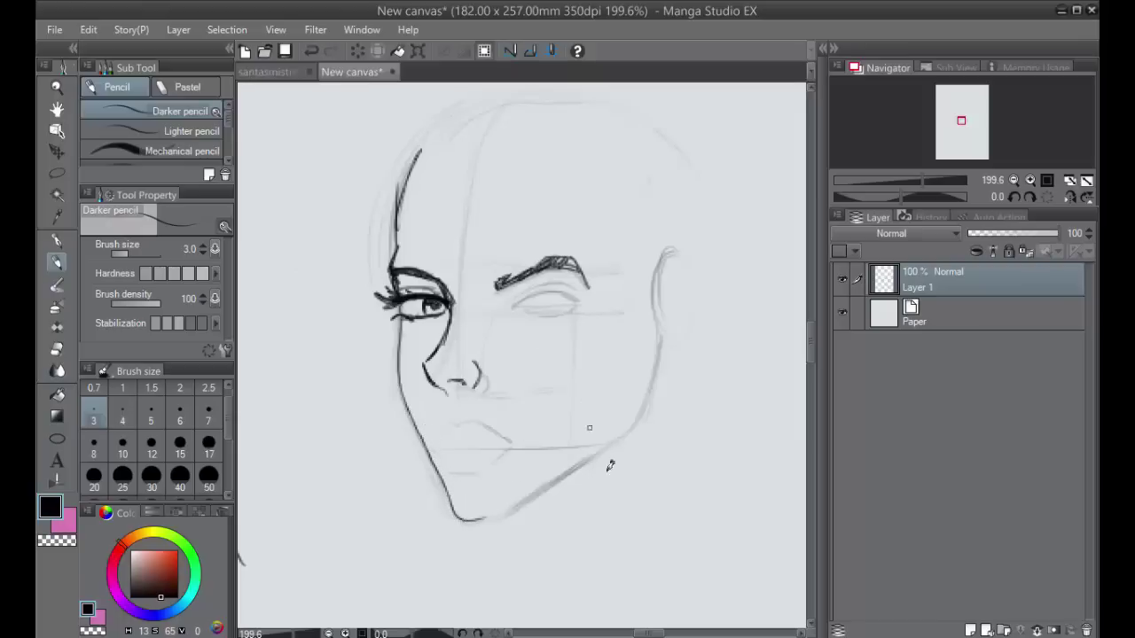
Draw the near jawline from below the ear down to the chin, redoing the section that joins the chin.
mouse_move(655, 334)
mouse_down()
mouse_move(640, 410)
mouse_move(569, 475)
mouse_up()
mouse_move(619, 434)
mouse_down()
mouse_move(507, 513)
mouse_move(477, 519)
mouse_up()
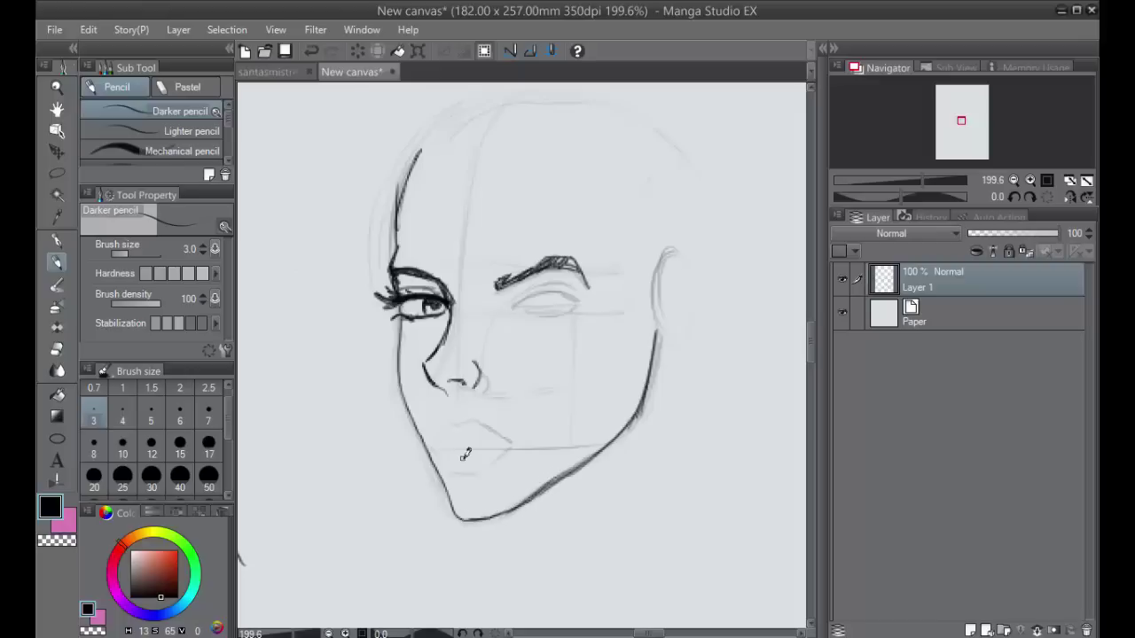
key(ctrl+z)
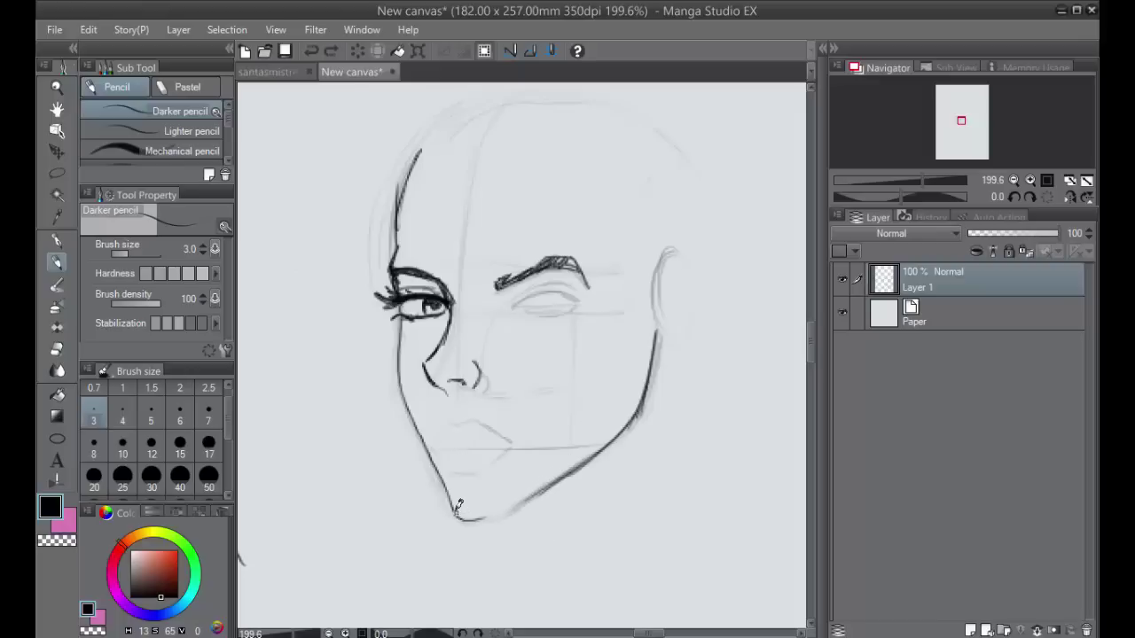
drag(497, 513, 596, 444)
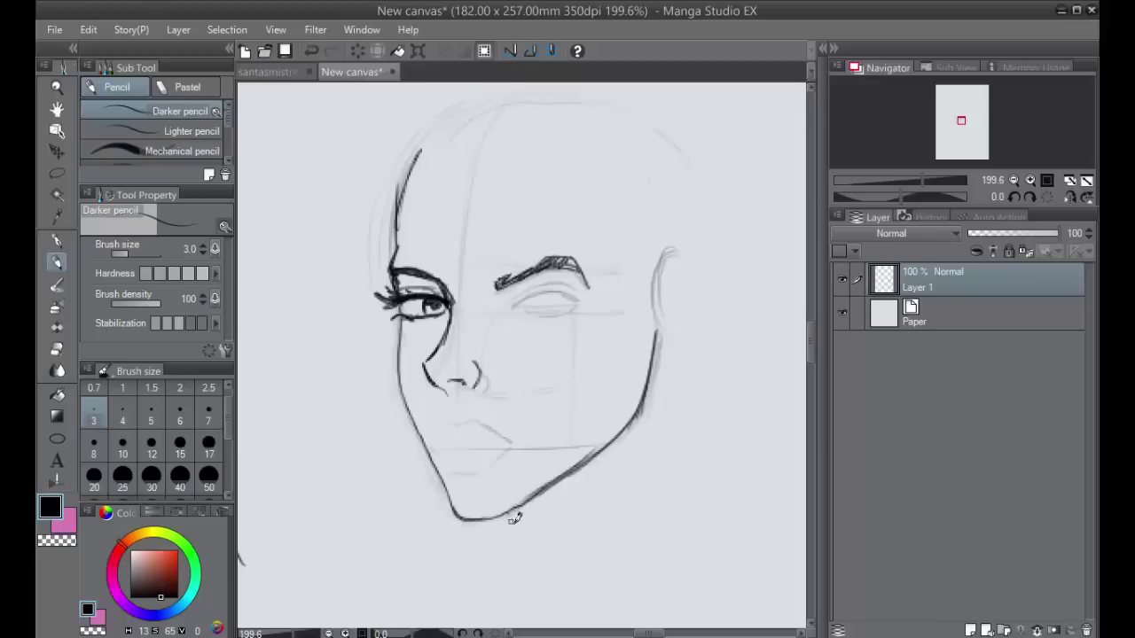
Draw the front, back and muscle lines of the neck, and hatch a shadow beneath the jaw.
drag(511, 518, 528, 592)
drag(684, 350, 713, 463)
drag(668, 361, 604, 576)
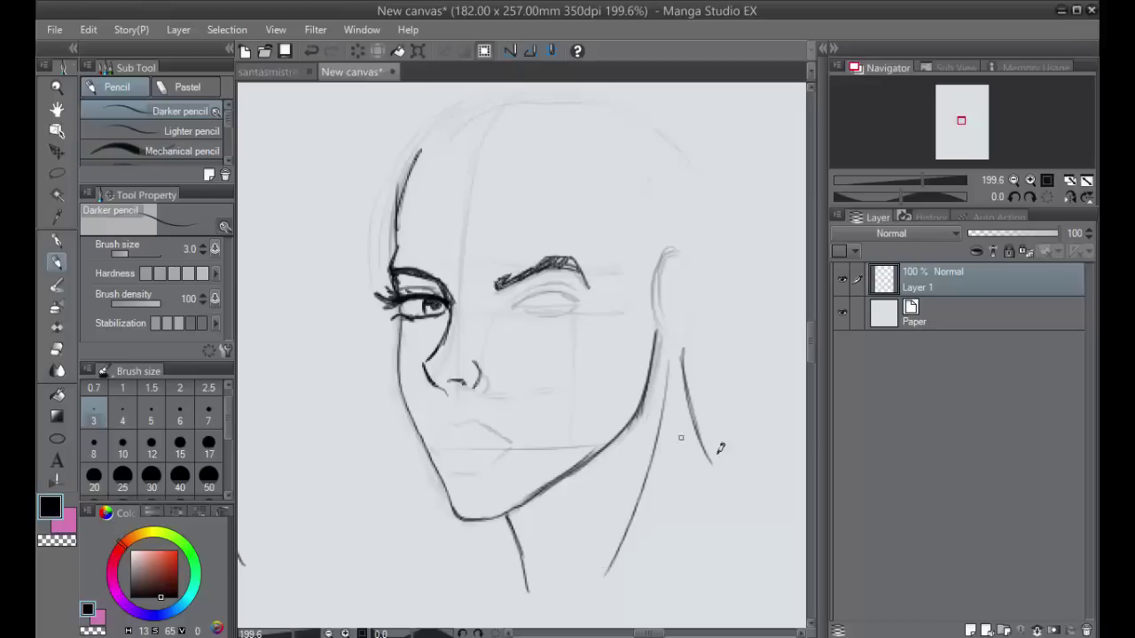
drag(713, 461, 725, 484)
mouse_move(605, 449)
mouse_down()
mouse_move(516, 511)
mouse_move(538, 487)
mouse_move(512, 520)
mouse_up()
mouse_move(555, 476)
mouse_down()
mouse_move(527, 519)
mouse_move(540, 515)
mouse_up()
Draw the near eye with heavy lids, outer lashes and a dark iris, and hatch the socket below the eyebrow.
scroll(695, 319, up, 5)
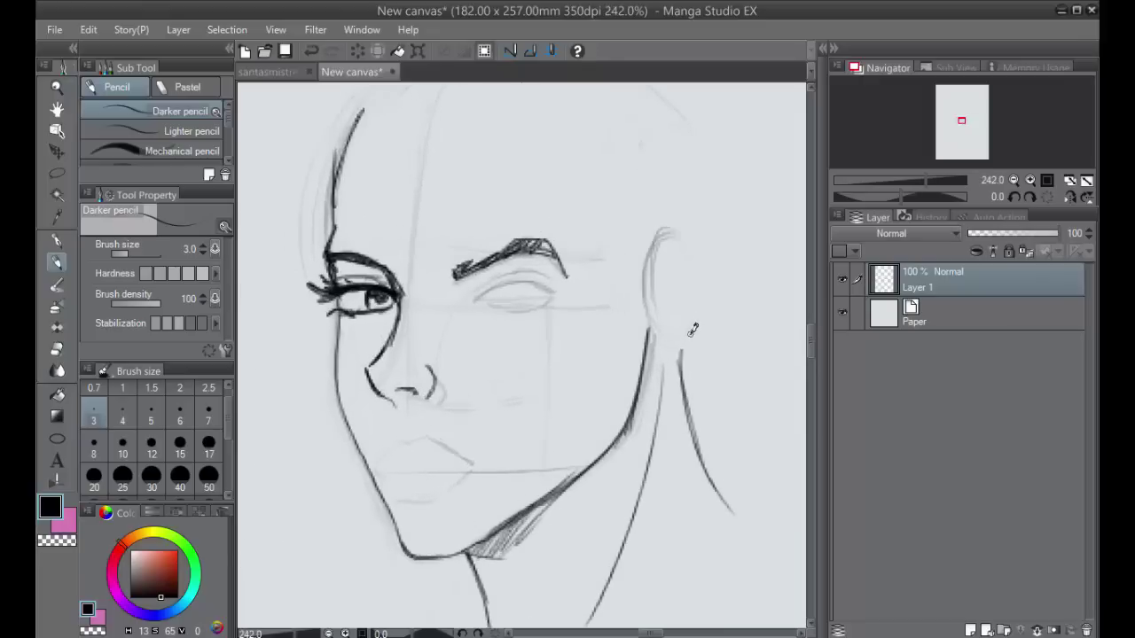
mouse_move(405, 291)
mouse_down()
mouse_move(485, 263)
mouse_move(463, 266)
mouse_move(509, 283)
mouse_move(546, 262)
mouse_move(499, 277)
mouse_move(484, 269)
mouse_move(490, 257)
mouse_move(418, 277)
mouse_move(487, 269)
mouse_move(475, 279)
mouse_move(513, 280)
mouse_move(459, 297)
mouse_move(392, 283)
mouse_move(418, 264)
mouse_move(503, 253)
mouse_move(394, 272)
mouse_move(376, 291)
mouse_move(413, 267)
mouse_up()
mouse_move(409, 270)
mouse_down()
mouse_move(395, 281)
mouse_move(447, 237)
mouse_move(482, 234)
mouse_up()
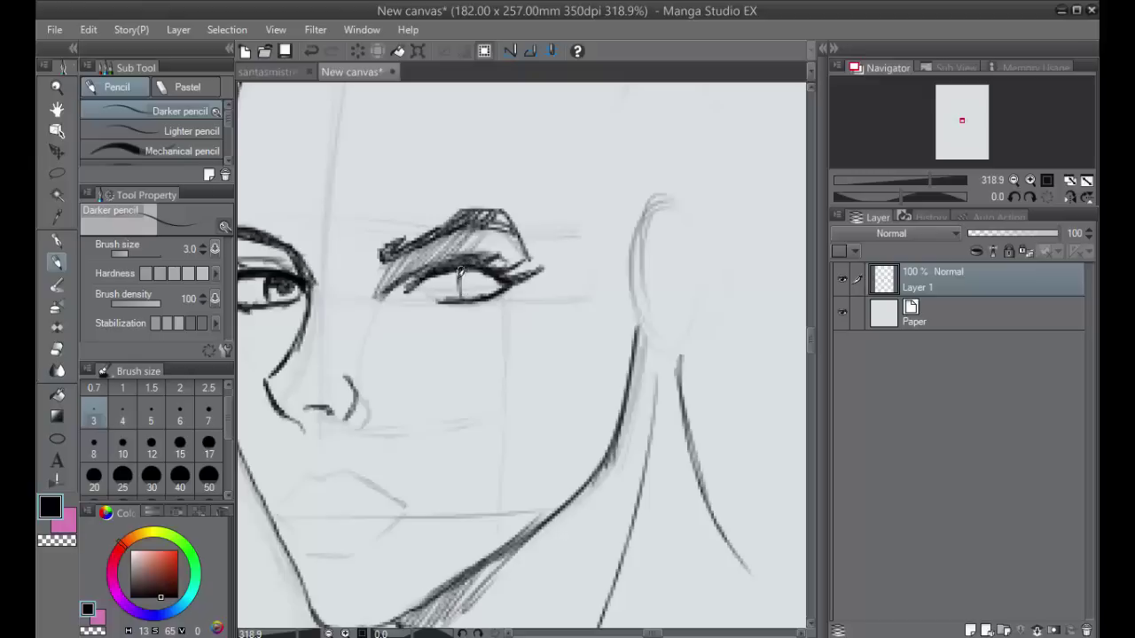
drag(457, 281, 456, 298)
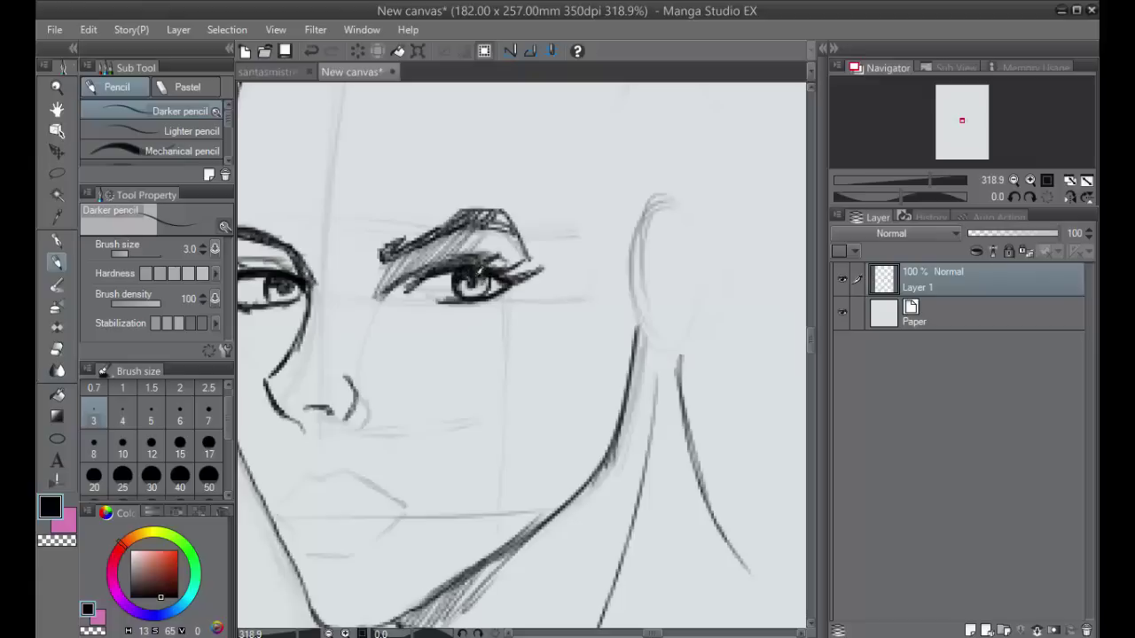
scroll(638, 289, down, 3)
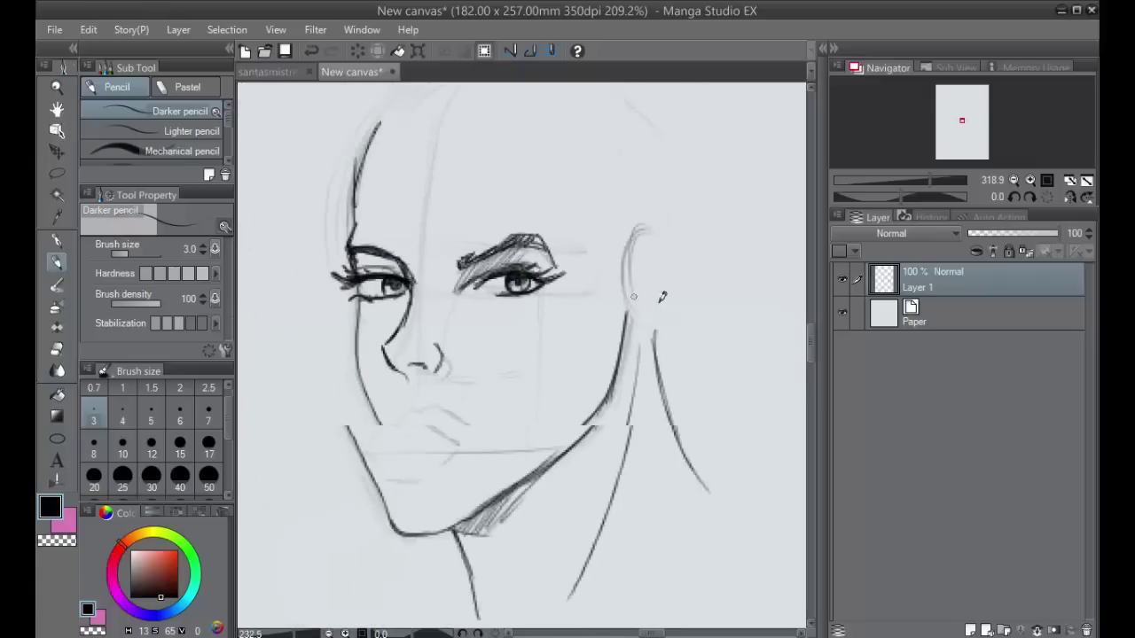
scroll(667, 249, up, 2)
scroll(621, 262, up, 2)
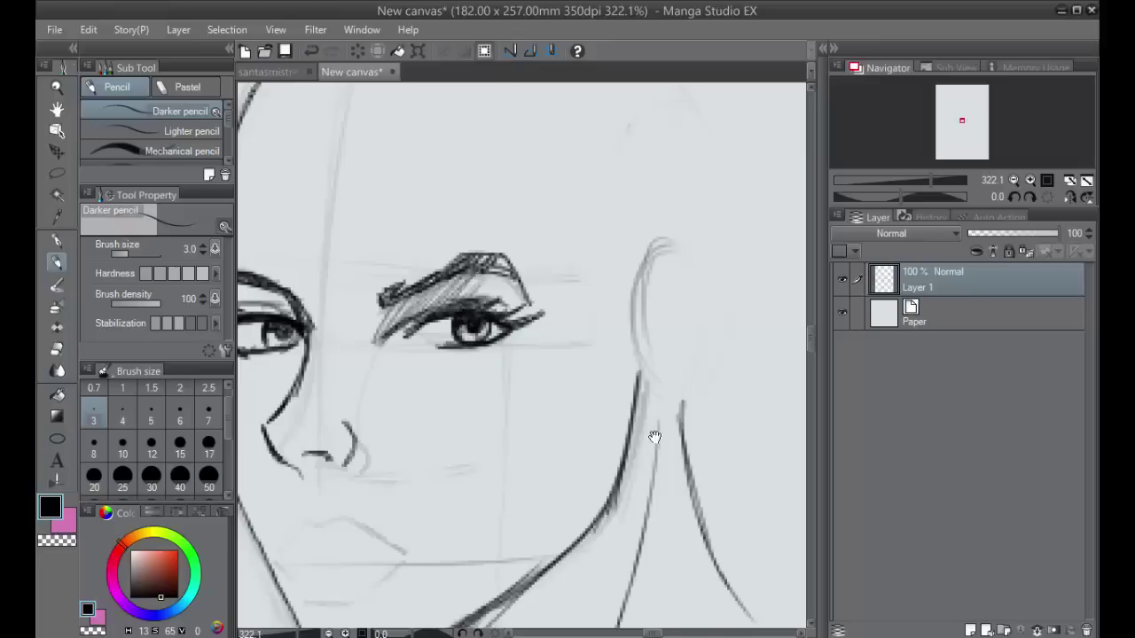
mouse_move(653, 434)
mouse_down()
mouse_move(558, 286)
mouse_move(529, 376)
mouse_up()
mouse_move(547, 237)
mouse_down()
mouse_move(545, 296)
mouse_move(547, 238)
mouse_move(551, 260)
mouse_move(562, 246)
mouse_move(601, 277)
mouse_move(530, 310)
mouse_move(570, 280)
mouse_up()
mouse_move(552, 232)
mouse_down()
mouse_move(565, 214)
mouse_move(585, 347)
mouse_up()
drag(370, 358, 628, 314)
scroll(631, 250, down, 5)
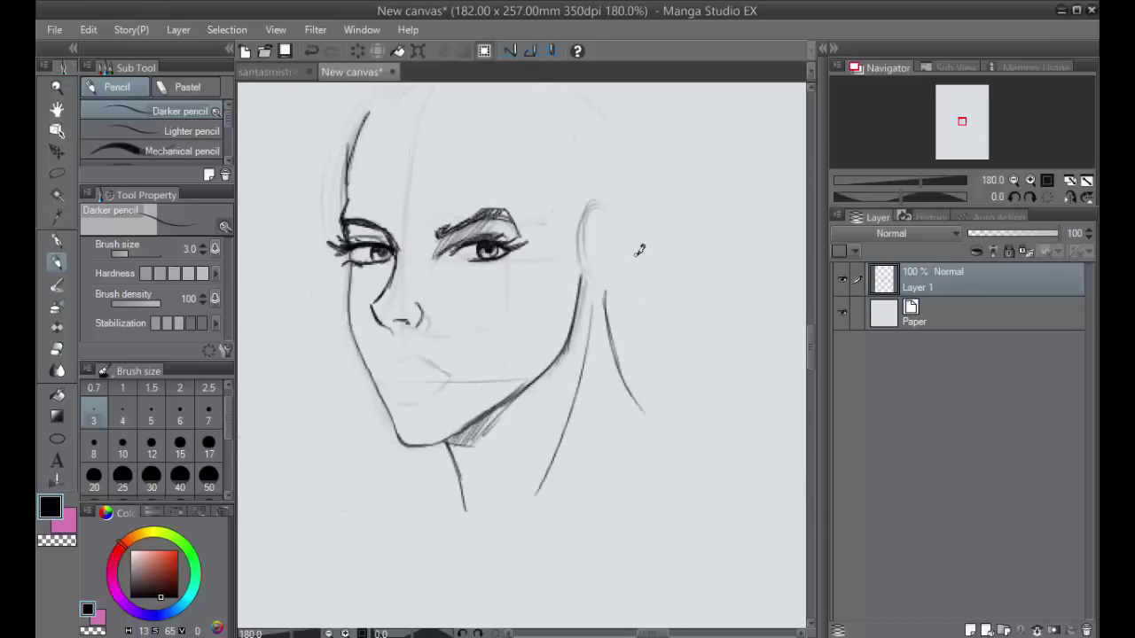
Erase the faint construction lines and sketched mouth from the face and forehead with the Soft eraser at size 15.
scroll(623, 361, up, 4)
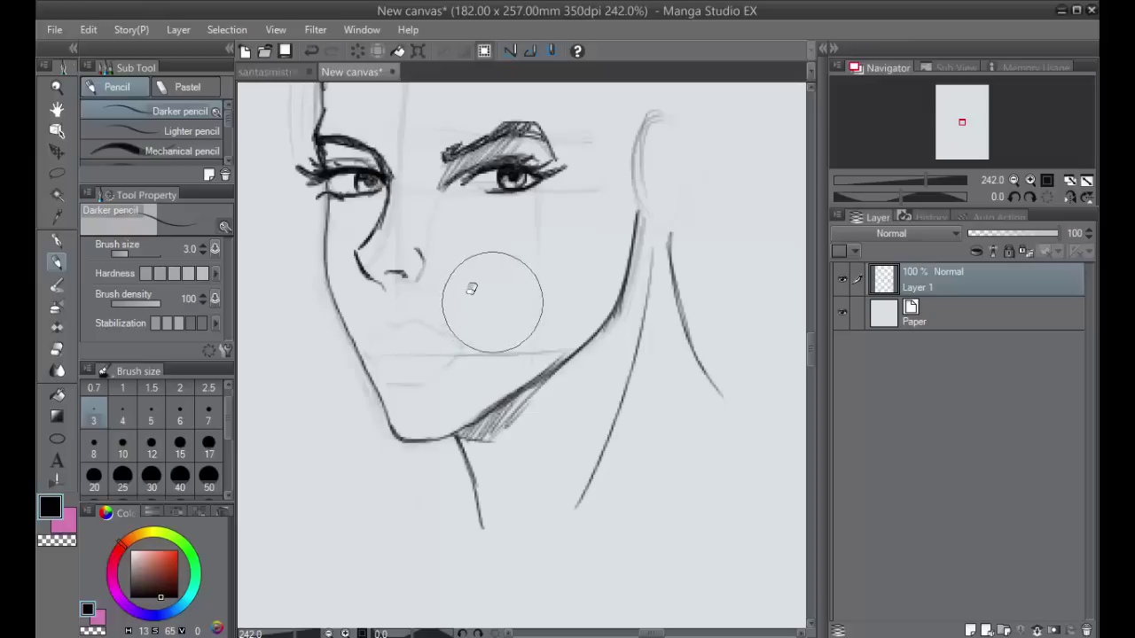
click(56, 349)
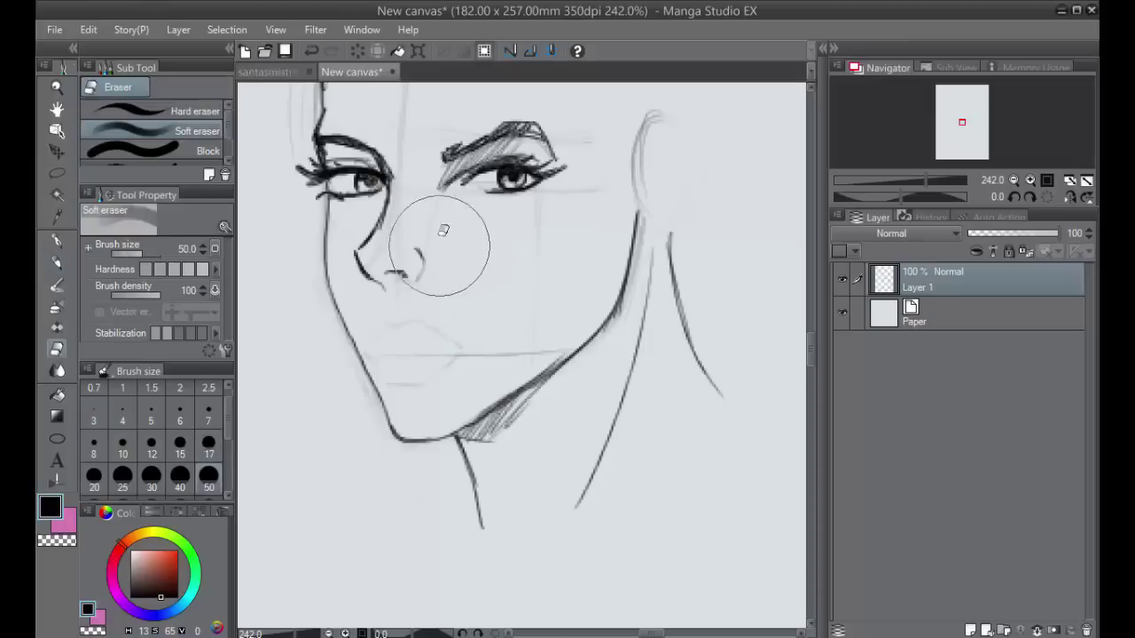
click(180, 443)
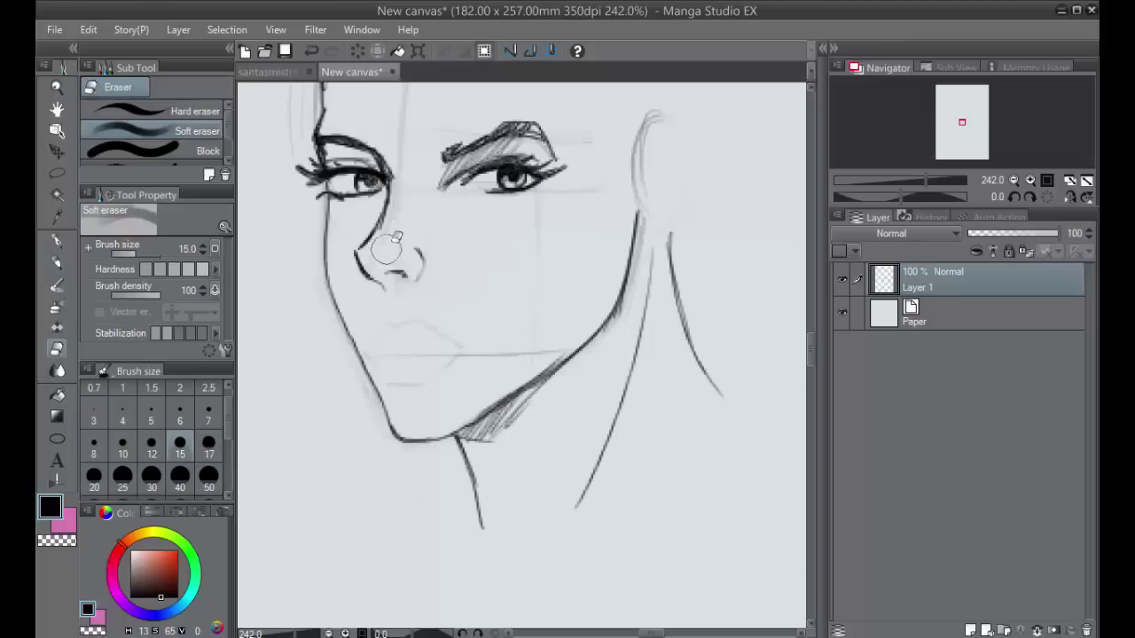
mouse_move(390, 312)
mouse_down()
mouse_move(428, 347)
mouse_move(423, 384)
mouse_move(415, 353)
mouse_move(545, 346)
mouse_move(526, 218)
mouse_up()
drag(609, 119, 568, 265)
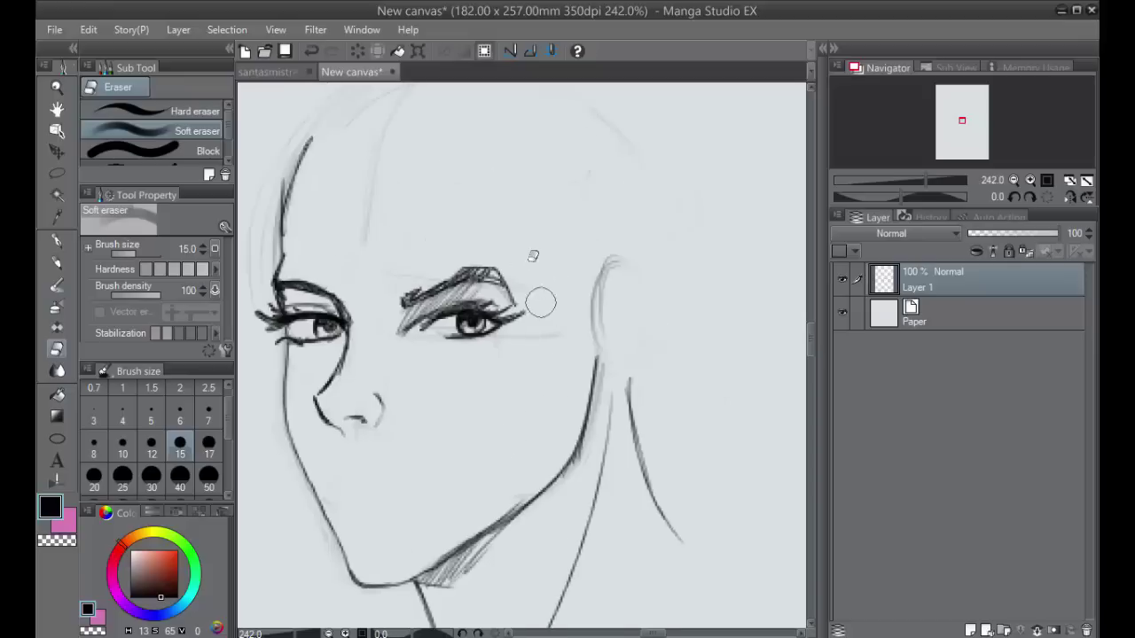
mouse_move(391, 130)
mouse_down()
mouse_move(378, 195)
mouse_move(385, 228)
mouse_up()
drag(422, 172, 546, 285)
mouse_move(529, 207)
mouse_down()
mouse_move(383, 359)
mouse_move(379, 380)
mouse_up()
mouse_move(668, 439)
mouse_down()
mouse_move(613, 472)
mouse_move(507, 314)
mouse_up()
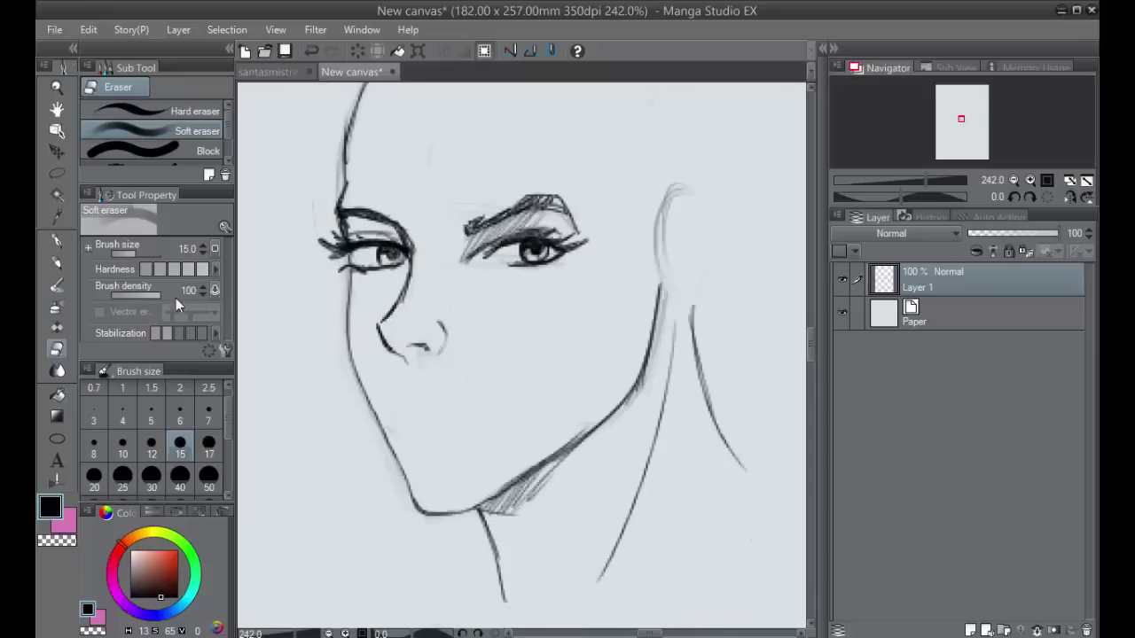
Switch back to the Darker pencil and examine the side-profile head next to the new head.
click(57, 263)
scroll(563, 359, up, 4)
drag(549, 385, 587, 310)
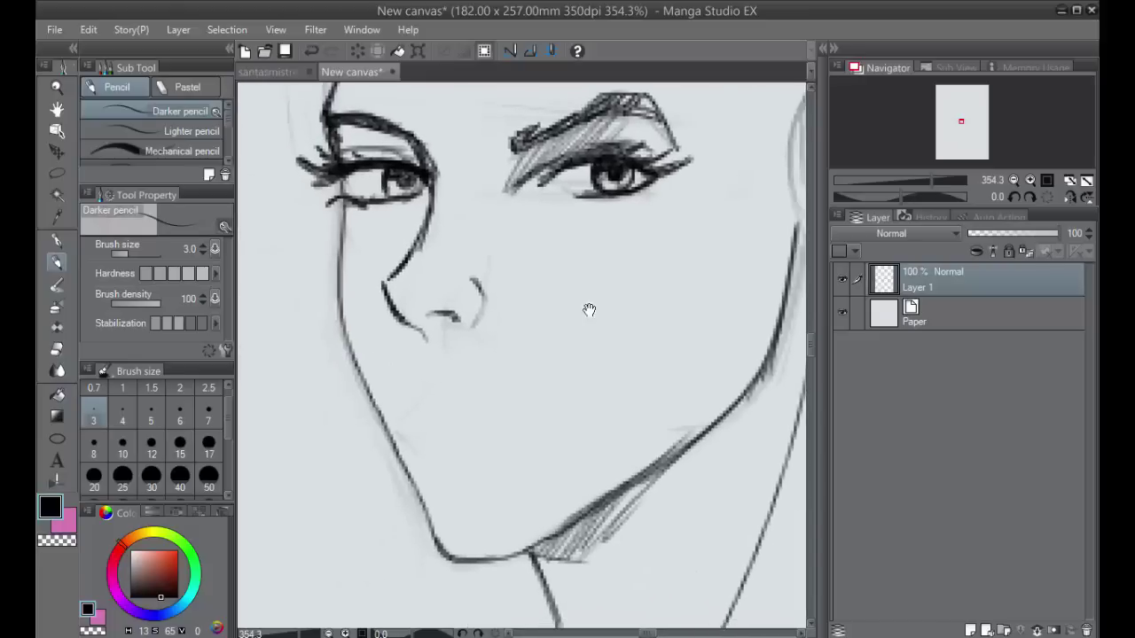
scroll(590, 254, down, 1)
scroll(600, 235, down, 3)
scroll(684, 212, down, 4)
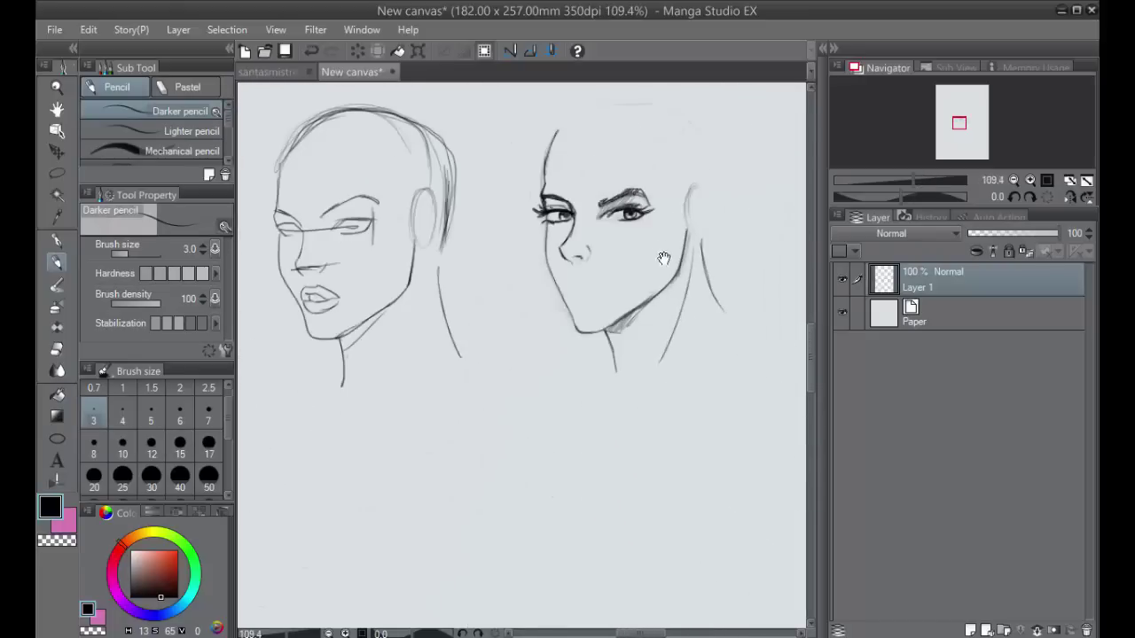
drag(651, 287, 459, 339)
click(676, 253)
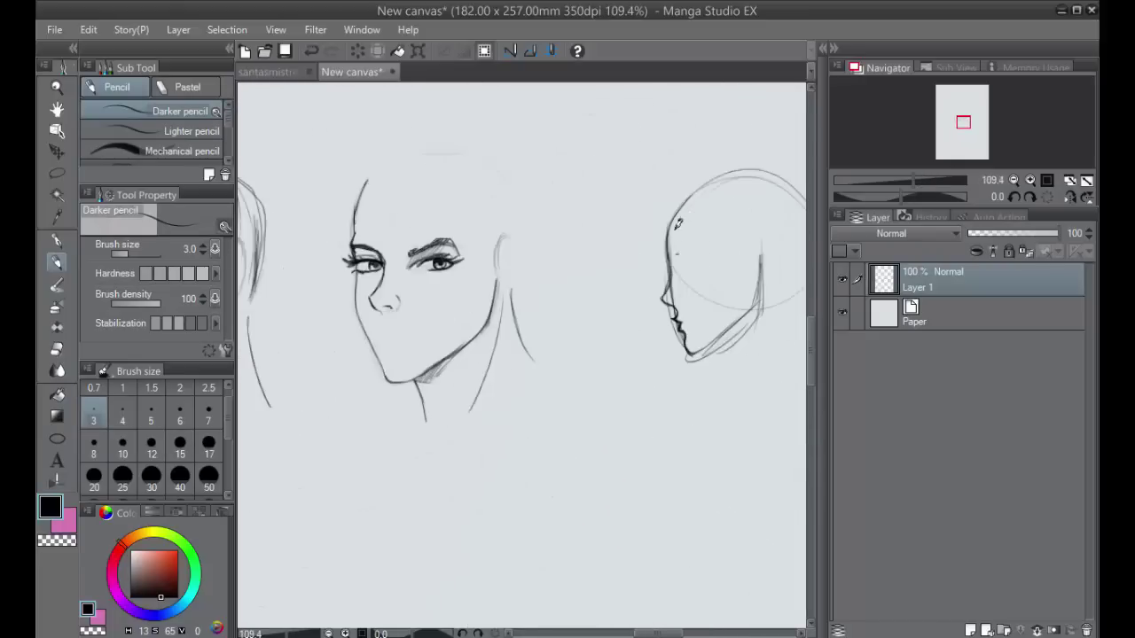
scroll(516, 384, up, 7)
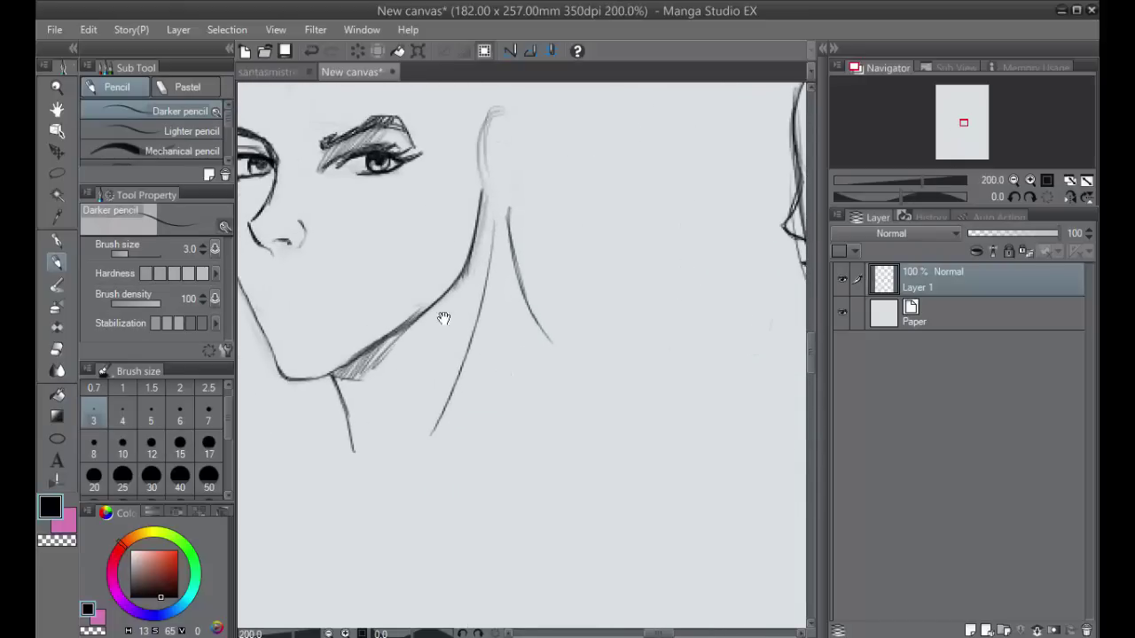
drag(443, 316, 574, 413)
Try a profile contour down the middle of the face, from the forehead through the nose and lips to the chin.
mouse_move(432, 109)
mouse_down()
mouse_move(406, 182)
mouse_move(410, 253)
mouse_up()
key(ctrl+z)
mouse_move(421, 110)
mouse_down()
mouse_move(399, 197)
mouse_move(409, 252)
mouse_up()
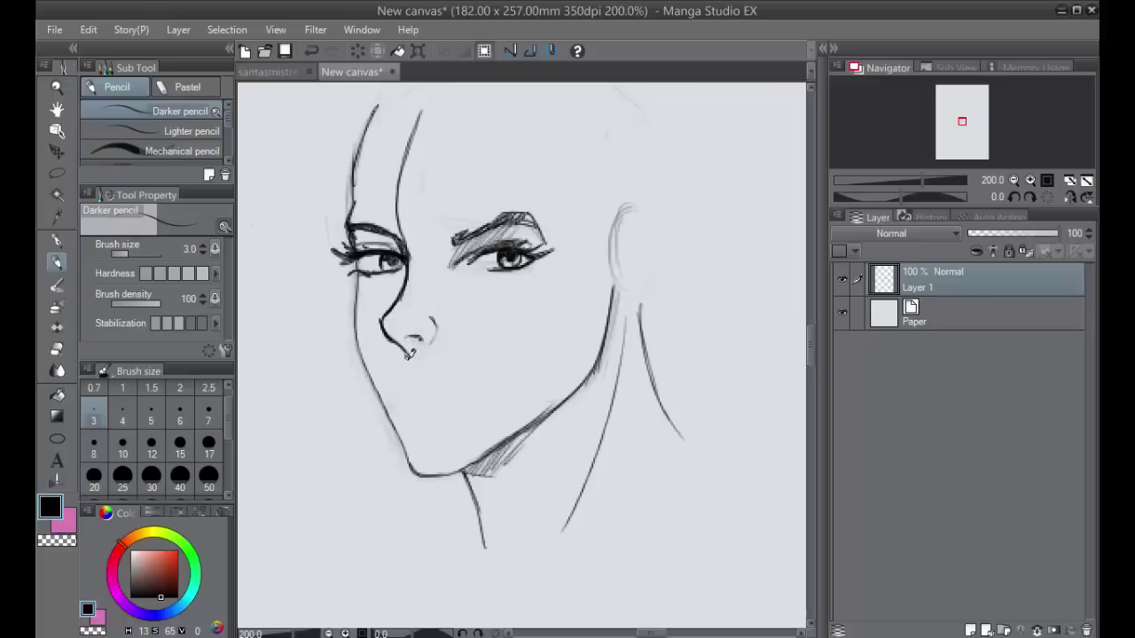
drag(406, 356, 404, 375)
drag(420, 422, 417, 472)
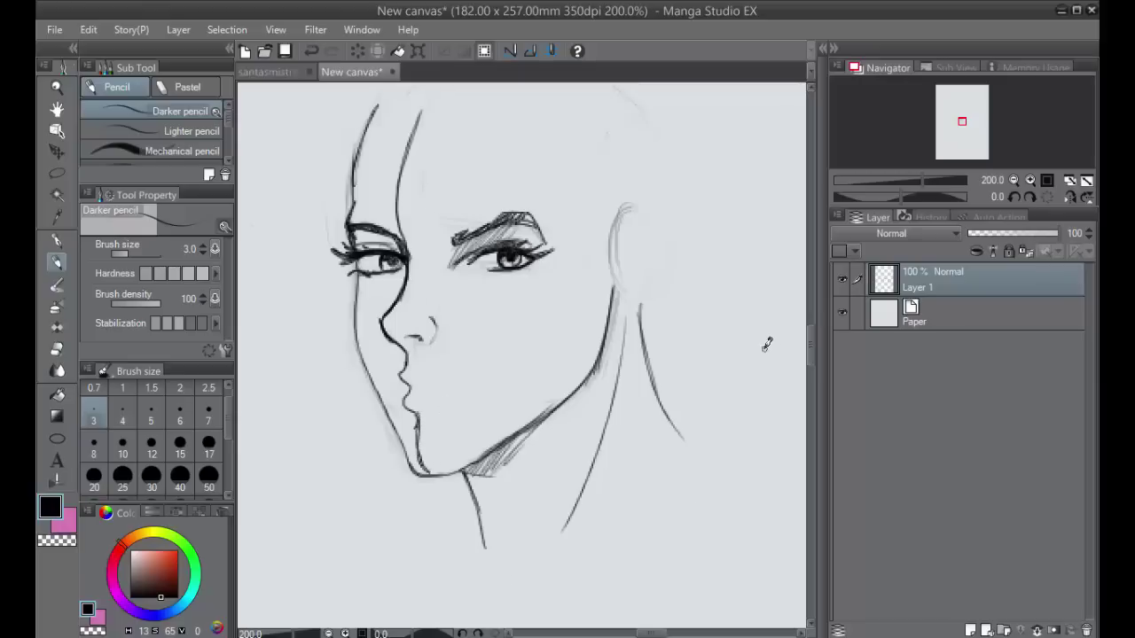
key(ctrl+z)
key(ctrl+z)
key(ctrl+z)
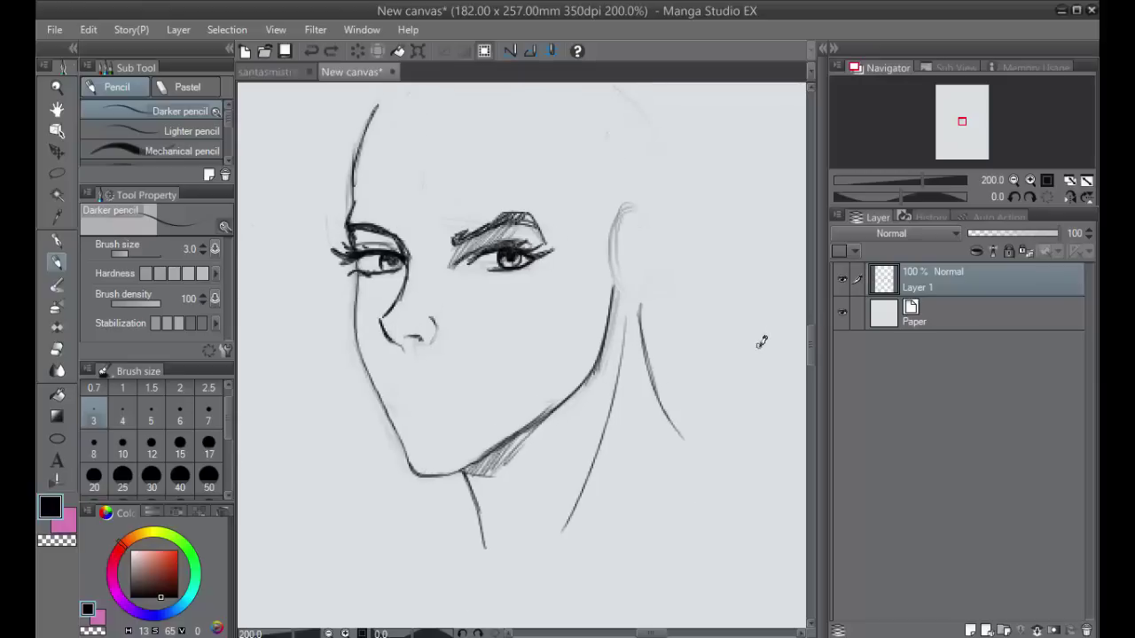
Strengthen and extend the contour of the nose's underside from the tip towards the upper lip.
scroll(761, 345, up, 4)
drag(498, 434, 727, 428)
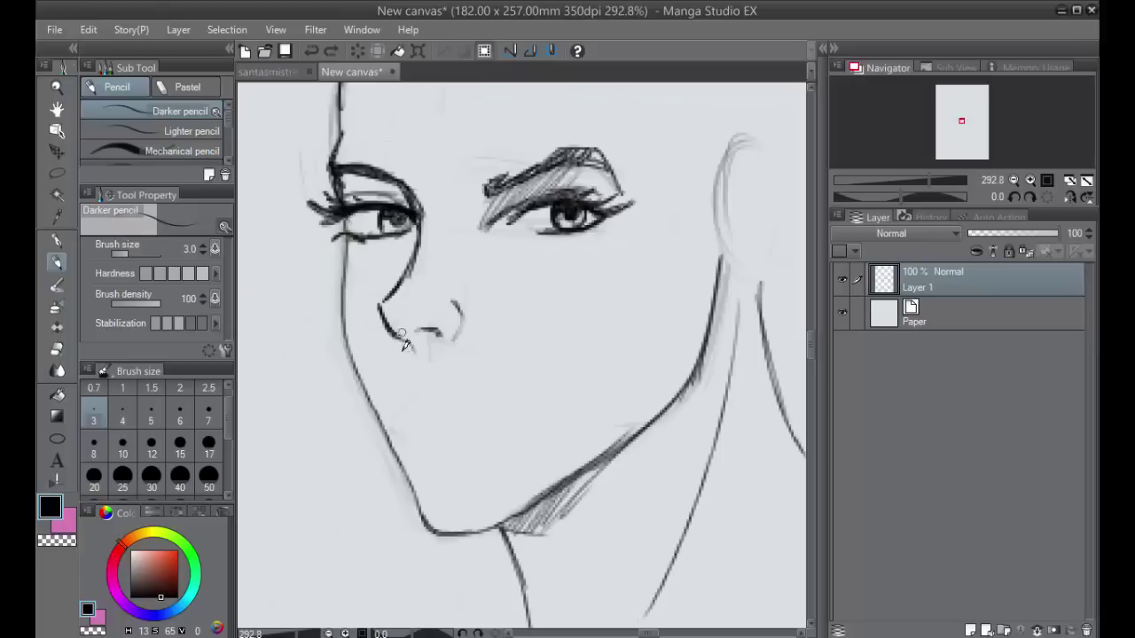
drag(379, 304, 414, 353)
Try a dark centre line curving down the face from between the brows to the chin.
drag(433, 116, 445, 484)
key(ctrl+z)
drag(432, 108, 460, 543)
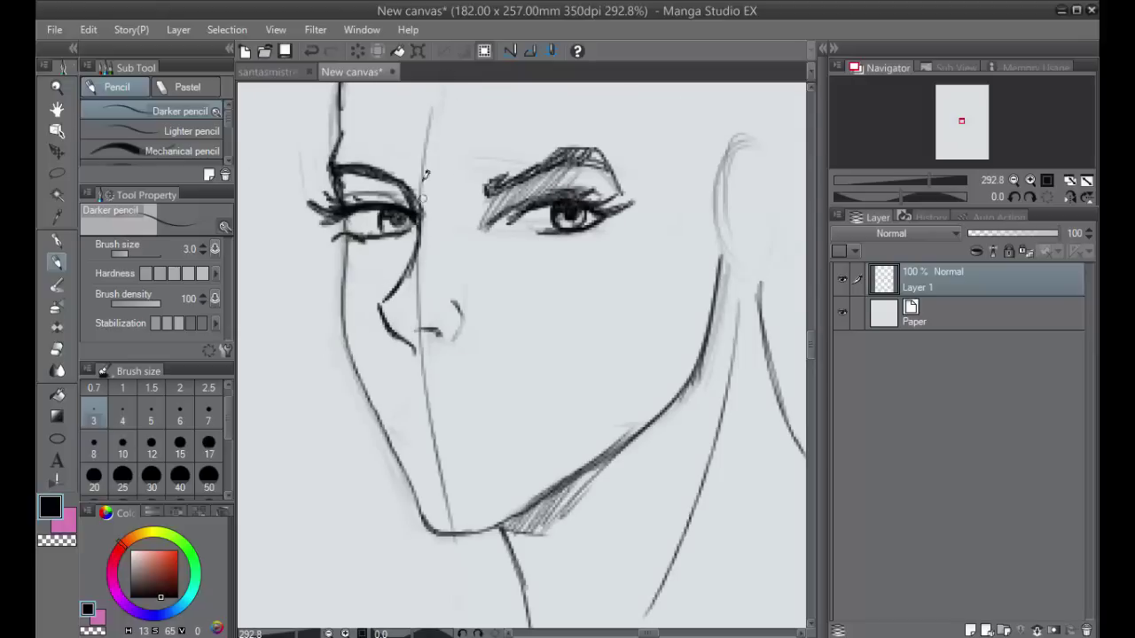
key(ctrl+z)
drag(415, 361, 451, 545)
drag(422, 466, 418, 202)
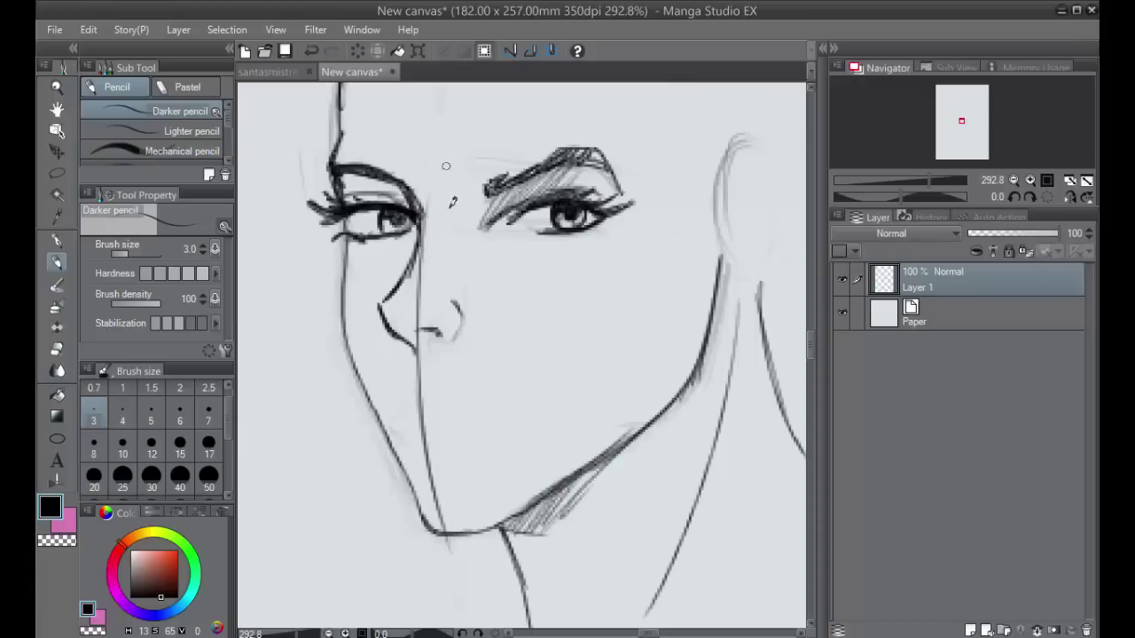
Try rounded construction shapes around the chin, and undo them together with the dark centre line.
drag(421, 489, 443, 555)
mouse_move(444, 474)
mouse_down()
mouse_move(447, 536)
mouse_move(512, 551)
mouse_up()
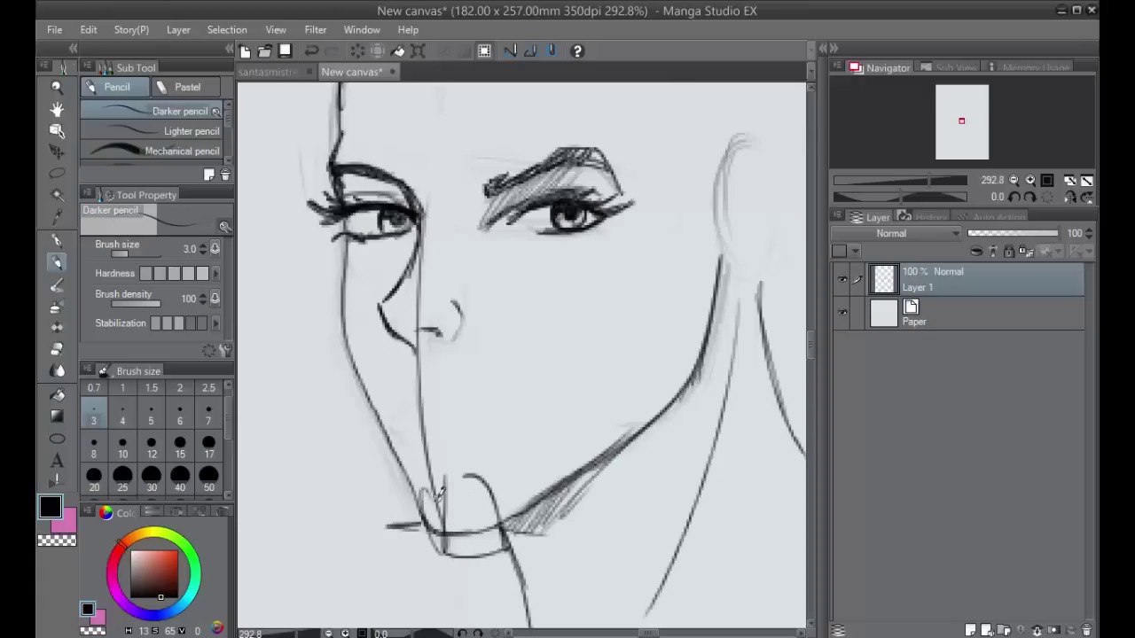
key(ctrl+z)
key(ctrl+z)
key(ctrl+z)
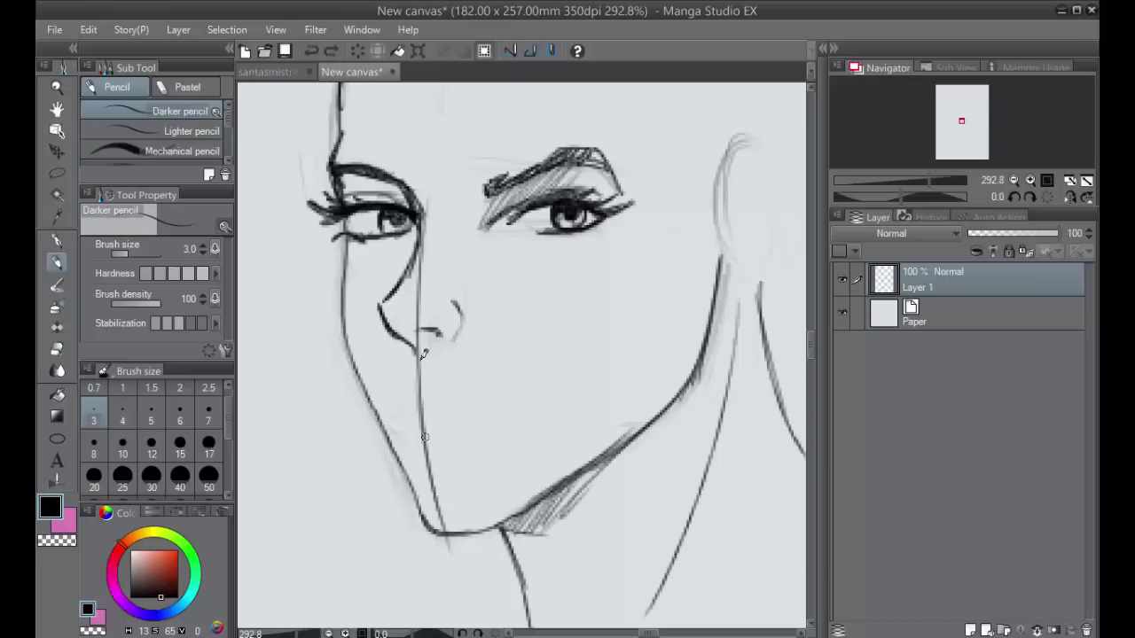
mouse_move(397, 269)
mouse_down()
mouse_move(432, 427)
mouse_move(397, 268)
mouse_up()
key(ctrl+z)
key(ctrl+z)
key(ctrl+z)
key(ctrl+z)
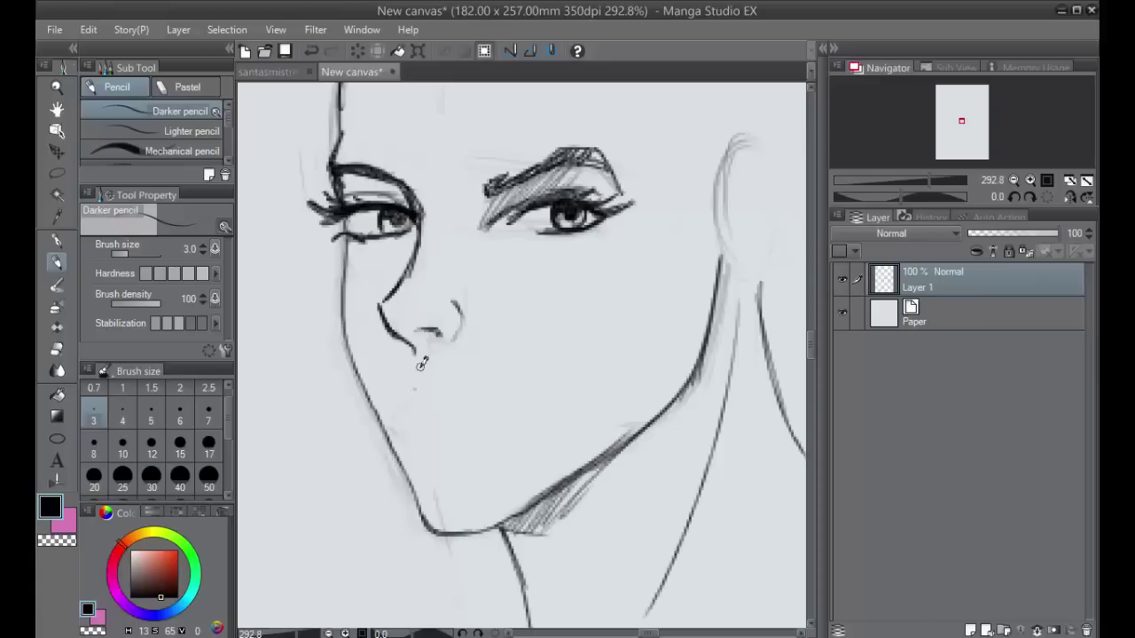
Try a shorter dark centre line from the base of the nose to the chin.
drag(419, 350, 443, 519)
key(ctrl+z)
drag(420, 362, 444, 521)
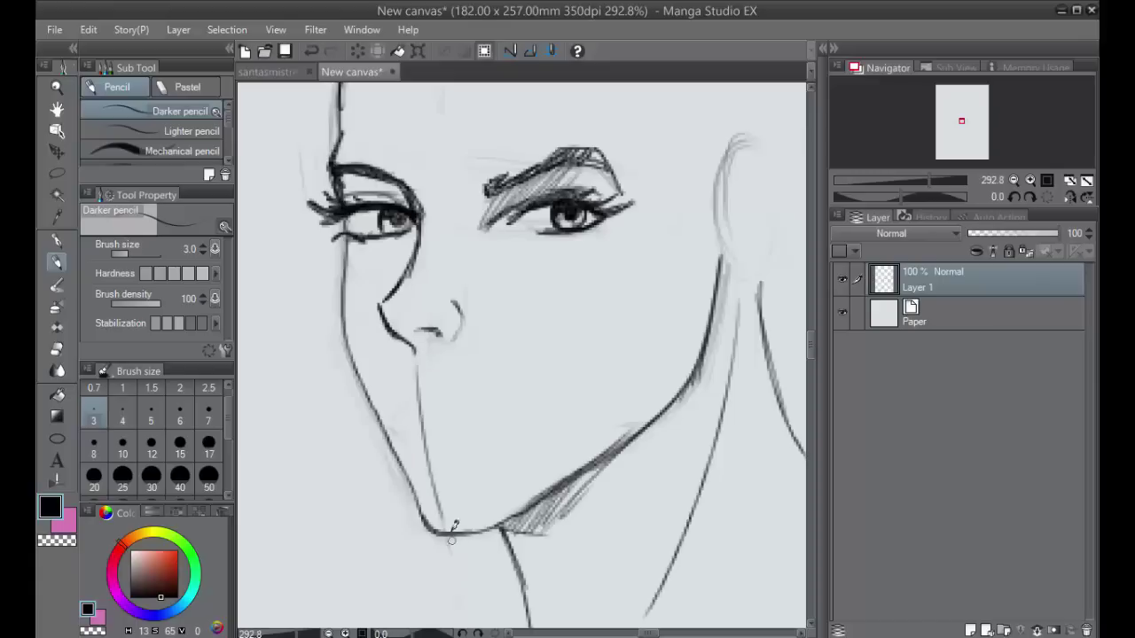
key(ctrl+z)
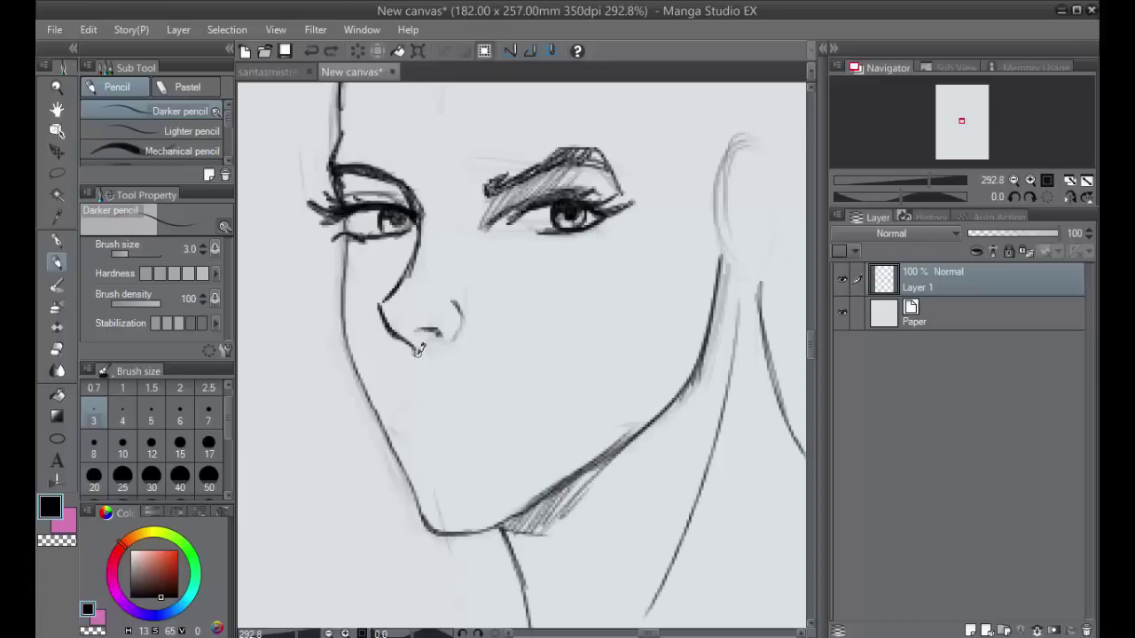
drag(420, 346, 445, 518)
key(ctrl+z)
drag(418, 359, 443, 520)
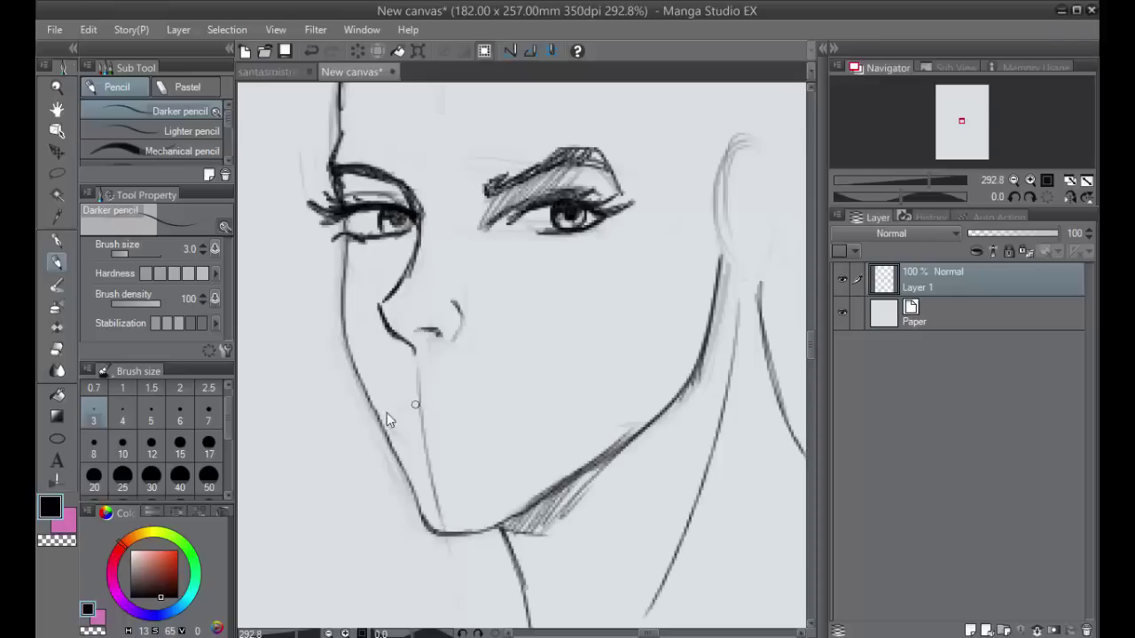
key(ctrl+z)
Draw a faint centre line from the base of the nose to the chin in light grey.
click(130, 562)
mouse_move(420, 357)
mouse_down()
mouse_move(429, 474)
mouse_move(456, 529)
mouse_up()
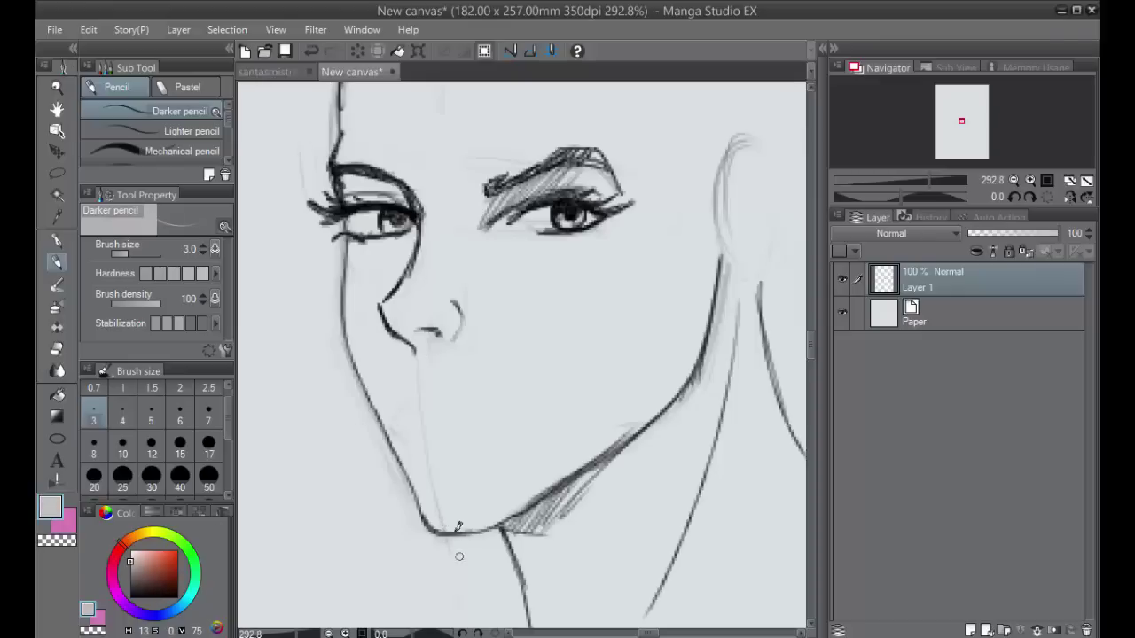
In black, draw a short curved mouth guide across the centre line below the nose, with vertical ticks at its ends and middle.
click(143, 598)
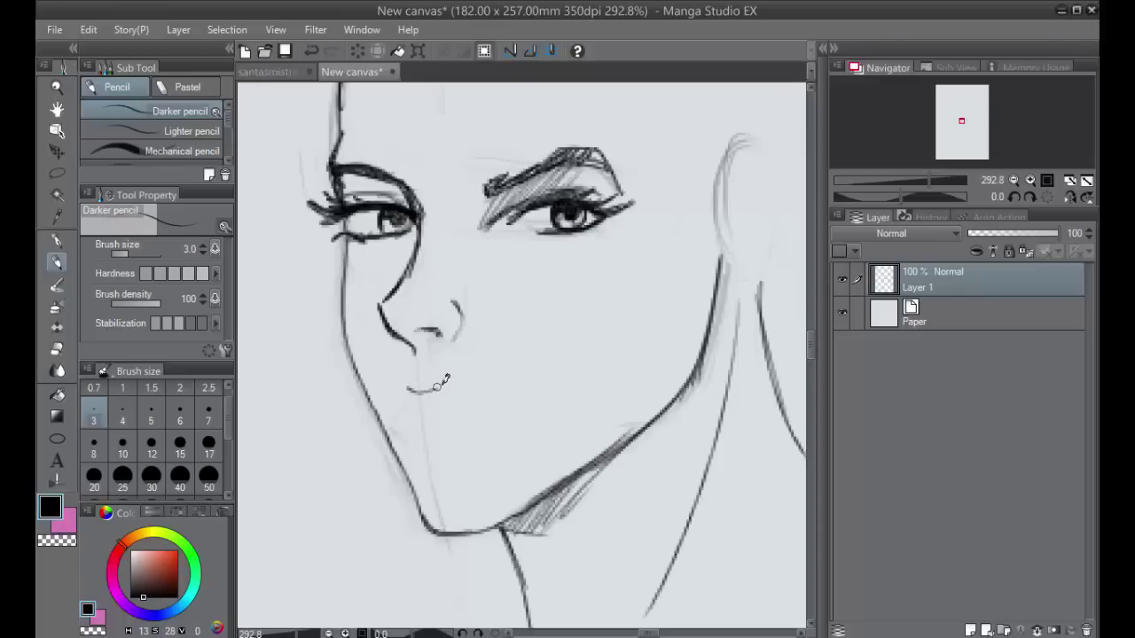
key(ctrl+z)
mouse_move(409, 387)
mouse_down()
mouse_move(441, 381)
mouse_move(413, 390)
mouse_move(437, 390)
mouse_up()
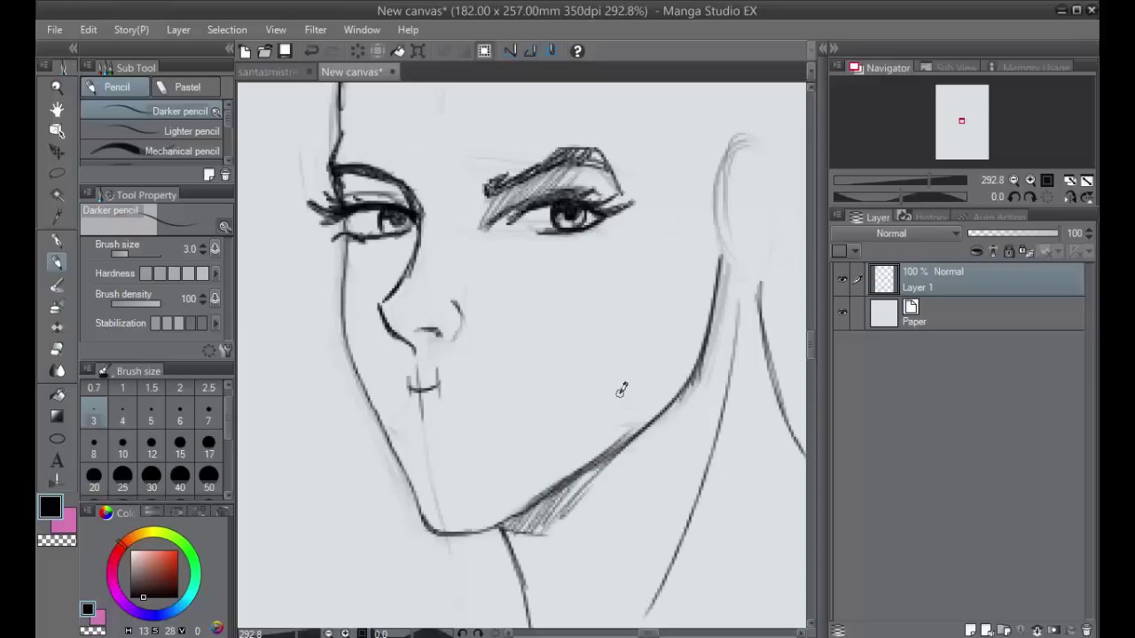
Undo the vertical ticks on the mouth guide and extend the guide into the upper lip's top contour, sloping down to the near mouth corner.
key(ctrl+z)
key(ctrl+z)
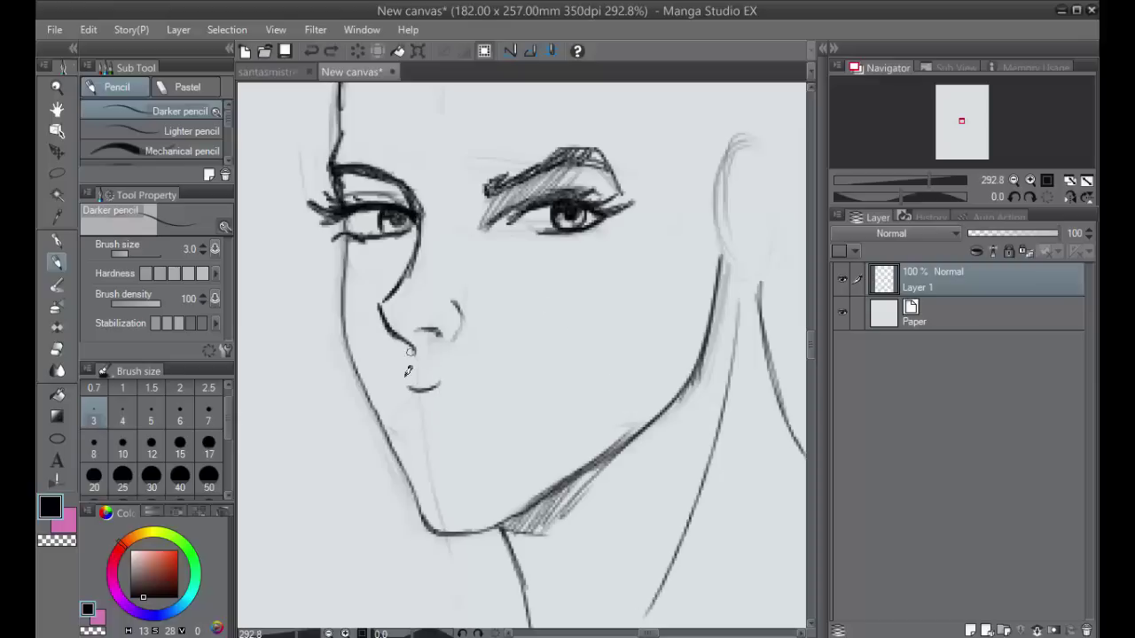
mouse_move(437, 383)
mouse_down()
mouse_move(505, 427)
mouse_move(522, 419)
mouse_up()
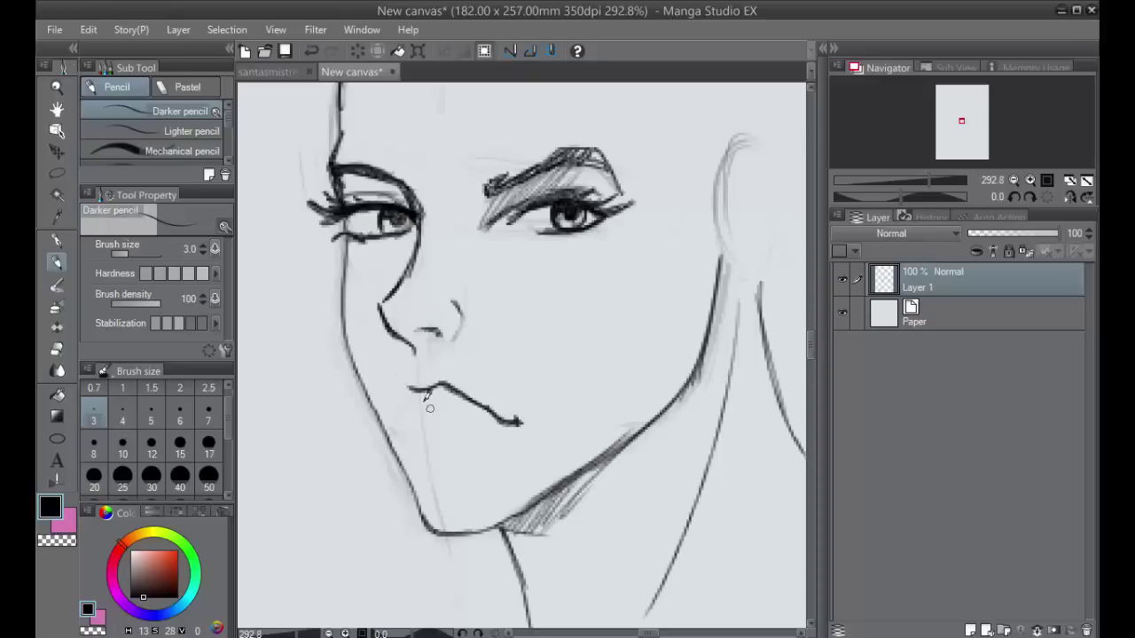
drag(417, 371, 448, 521)
key(ctrl+z)
key(ctrl+z)
Sketch front-view lip construction on the blank area beside the face, with three ovals for the upper lip and two for the lower.
drag(560, 451, 748, 381)
mouse_move(442, 323)
mouse_down()
mouse_move(449, 338)
mouse_move(448, 321)
mouse_up()
mouse_move(380, 336)
mouse_down()
mouse_move(342, 383)
mouse_move(383, 348)
mouse_up()
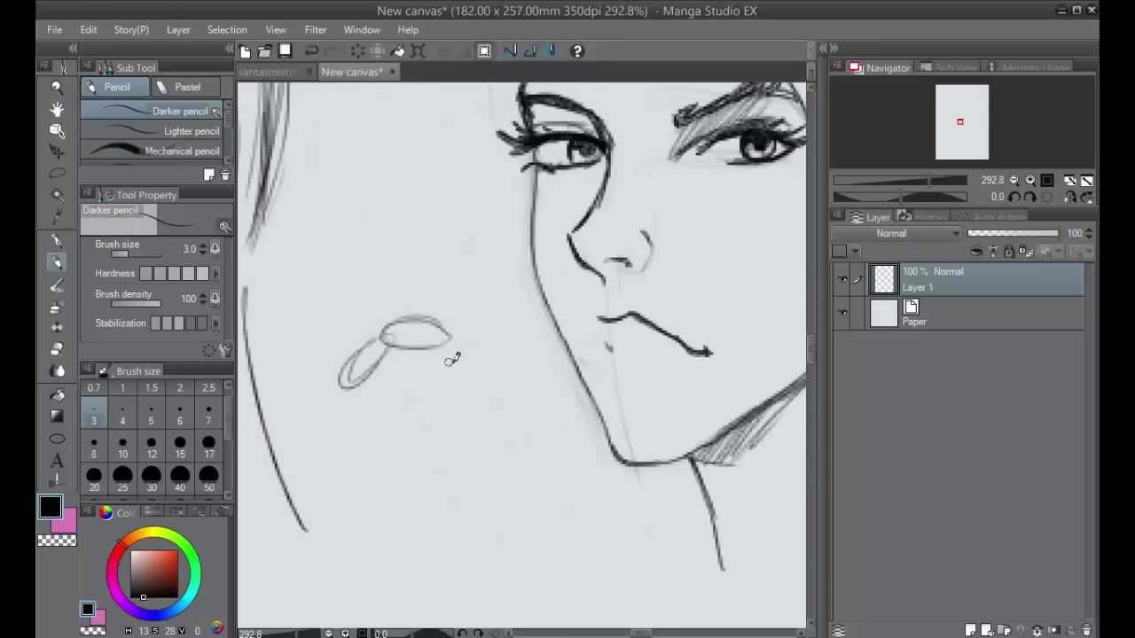
mouse_move(451, 357)
mouse_down()
mouse_move(479, 374)
mouse_move(447, 327)
mouse_up()
mouse_move(355, 390)
mouse_down()
mouse_move(403, 411)
mouse_move(413, 388)
mouse_move(461, 381)
mouse_up()
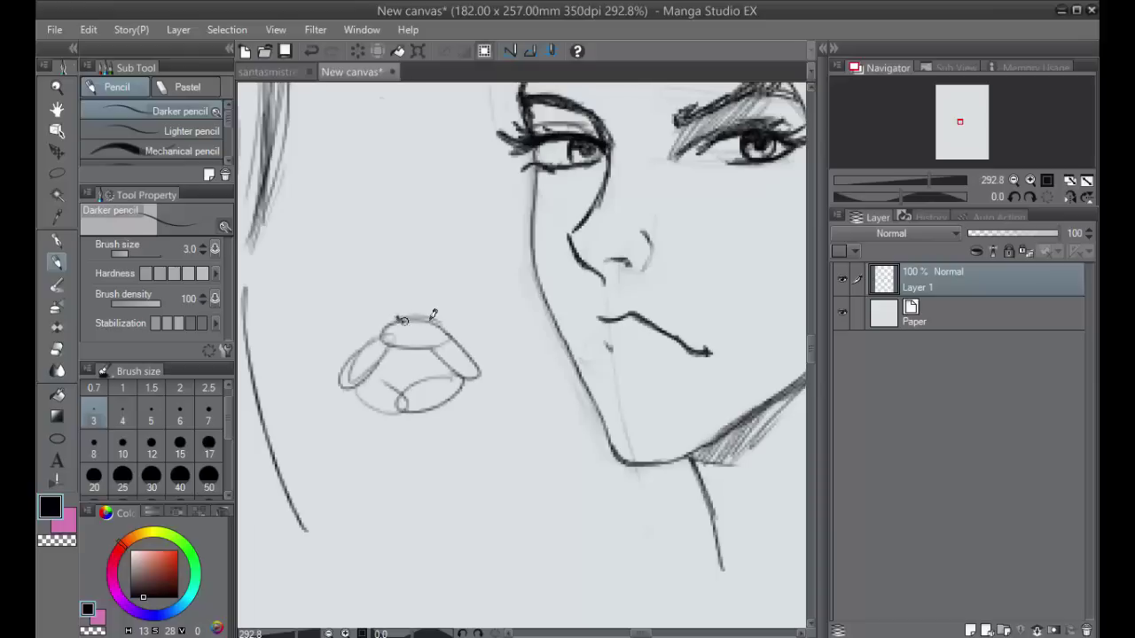
Outline the front-view lips in dark pencil around the ovals, and clear the whole study from the canvas.
mouse_move(431, 317)
mouse_down()
mouse_move(387, 321)
mouse_move(330, 379)
mouse_up()
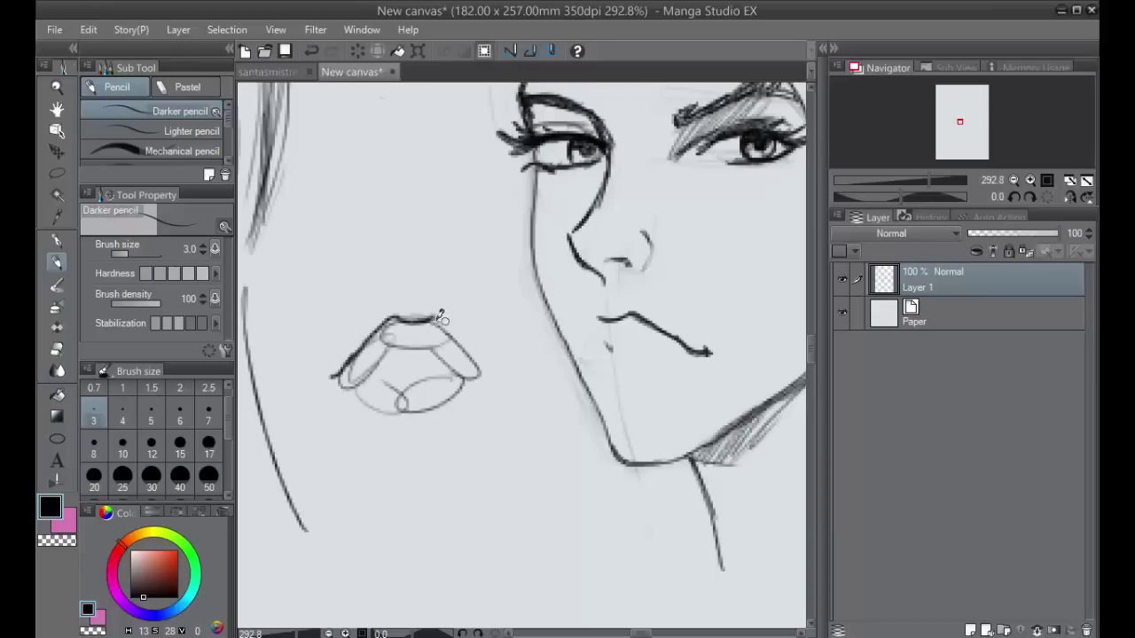
mouse_move(434, 315)
mouse_down()
mouse_move(482, 365)
mouse_move(390, 344)
mouse_move(437, 337)
mouse_move(363, 379)
mouse_move(404, 388)
mouse_move(431, 411)
mouse_move(470, 392)
mouse_move(404, 425)
mouse_up()
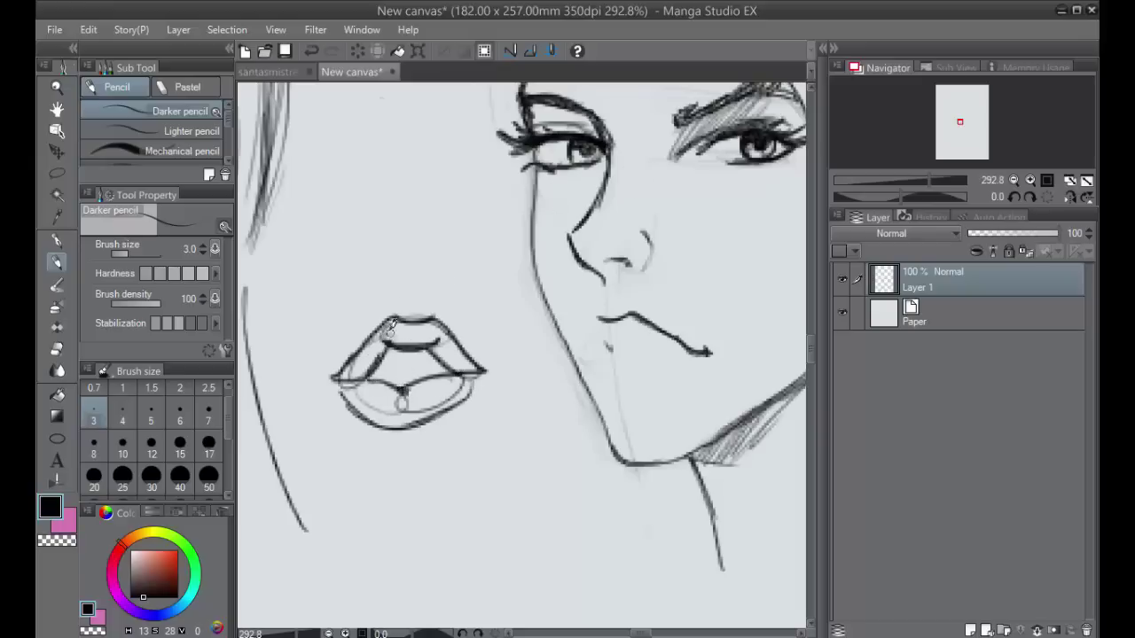
mouse_move(391, 325)
mouse_down()
mouse_move(434, 339)
mouse_move(413, 319)
mouse_move(429, 359)
mouse_move(353, 379)
mouse_move(398, 309)
mouse_move(427, 388)
mouse_move(465, 336)
mouse_move(456, 426)
mouse_up()
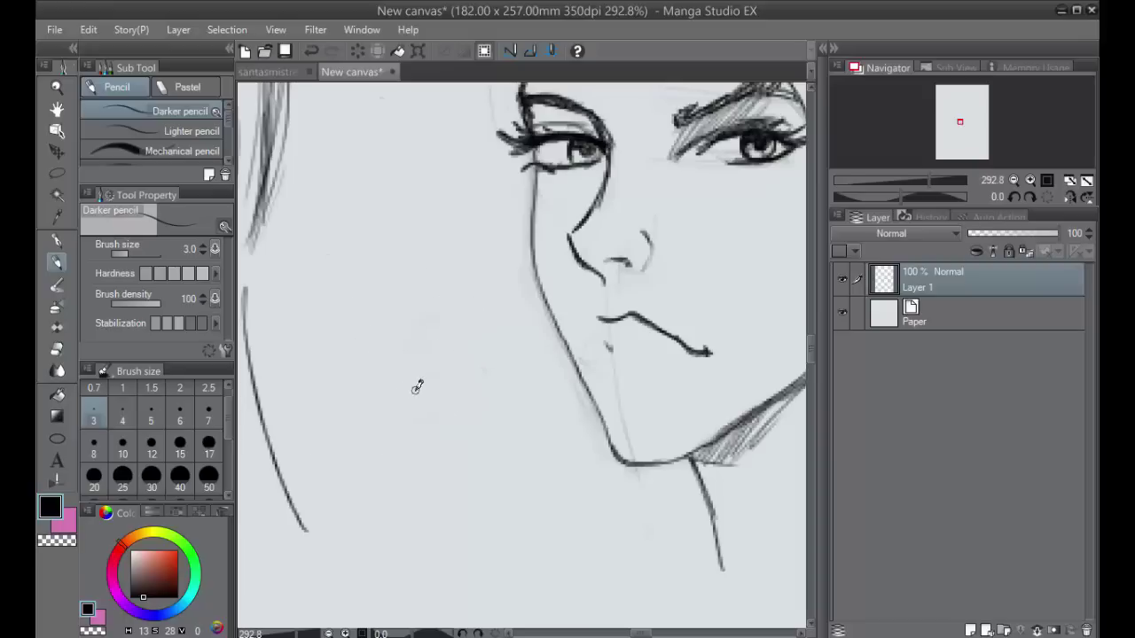
Sketch a side-profile study of nose, lips and chin beside the face, and clear it from the canvas.
mouse_move(417, 387)
mouse_down()
mouse_move(383, 375)
mouse_move(375, 346)
mouse_move(392, 343)
mouse_move(401, 319)
mouse_move(390, 292)
mouse_move(338, 270)
mouse_up()
drag(422, 187, 351, 258)
key(ctrl+z)
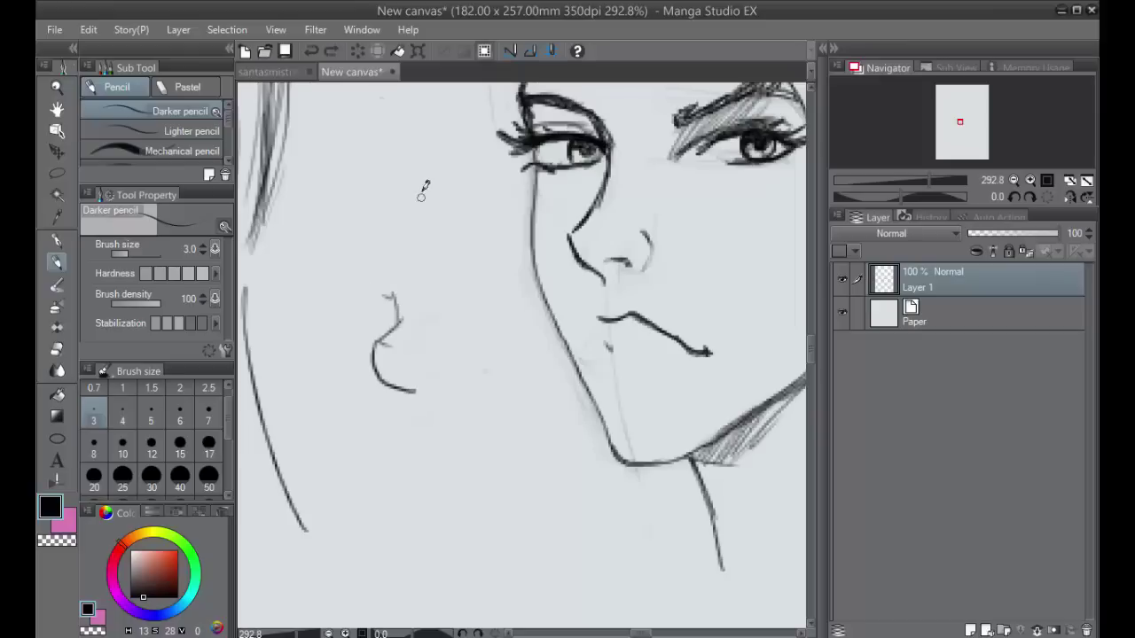
drag(425, 164, 354, 264)
key(ctrl+z)
mouse_move(438, 142)
mouse_down()
mouse_move(353, 256)
mouse_move(370, 284)
mouse_move(397, 299)
mouse_up()
mouse_move(355, 270)
mouse_down()
mouse_move(420, 298)
mouse_move(394, 296)
mouse_move(414, 284)
mouse_move(401, 286)
mouse_move(437, 305)
mouse_up()
mouse_move(398, 302)
mouse_down()
mouse_move(375, 343)
mouse_move(452, 391)
mouse_move(395, 414)
mouse_move(391, 430)
mouse_move(417, 395)
mouse_move(424, 429)
mouse_move(455, 384)
mouse_move(418, 426)
mouse_move(406, 407)
mouse_move(405, 441)
mouse_move(409, 341)
mouse_move(379, 344)
mouse_move(409, 384)
mouse_move(397, 433)
mouse_move(415, 425)
mouse_move(388, 371)
mouse_move(404, 314)
mouse_move(379, 287)
mouse_move(399, 293)
mouse_move(370, 361)
mouse_move(406, 387)
mouse_move(437, 439)
mouse_move(439, 486)
mouse_move(440, 470)
mouse_move(465, 497)
mouse_move(437, 460)
mouse_move(456, 487)
mouse_move(507, 479)
mouse_up()
key(ctrl+z)
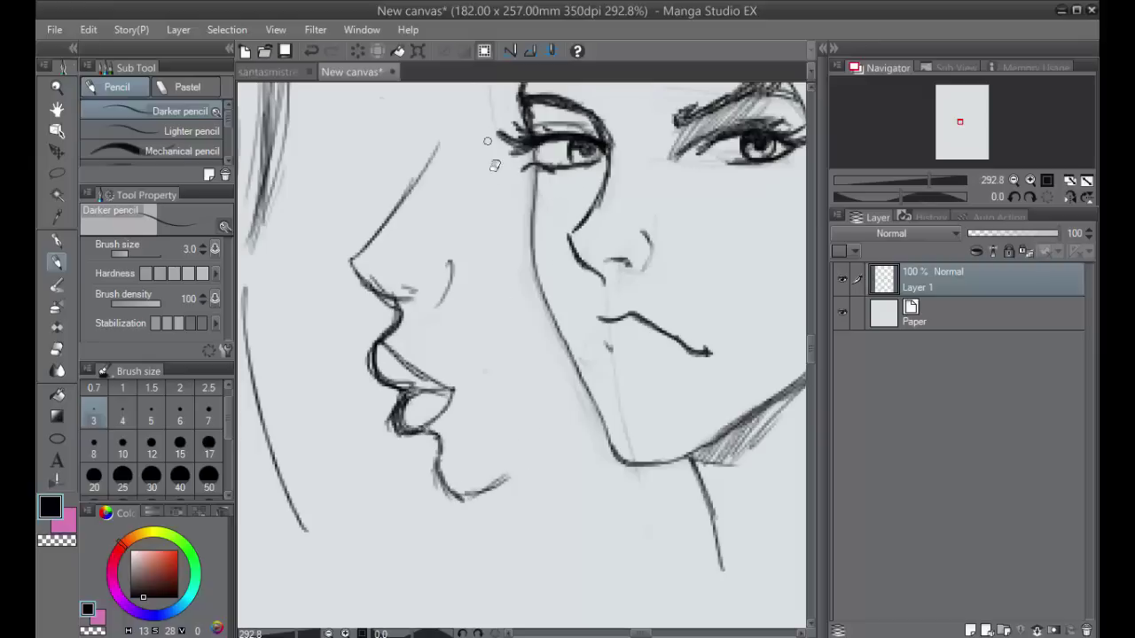
mouse_move(486, 140)
mouse_down()
mouse_move(465, 227)
mouse_move(459, 363)
mouse_move(397, 320)
mouse_move(370, 270)
mouse_move(374, 241)
mouse_move(397, 415)
mouse_move(383, 392)
mouse_move(420, 362)
mouse_move(391, 360)
mouse_move(471, 423)
mouse_up()
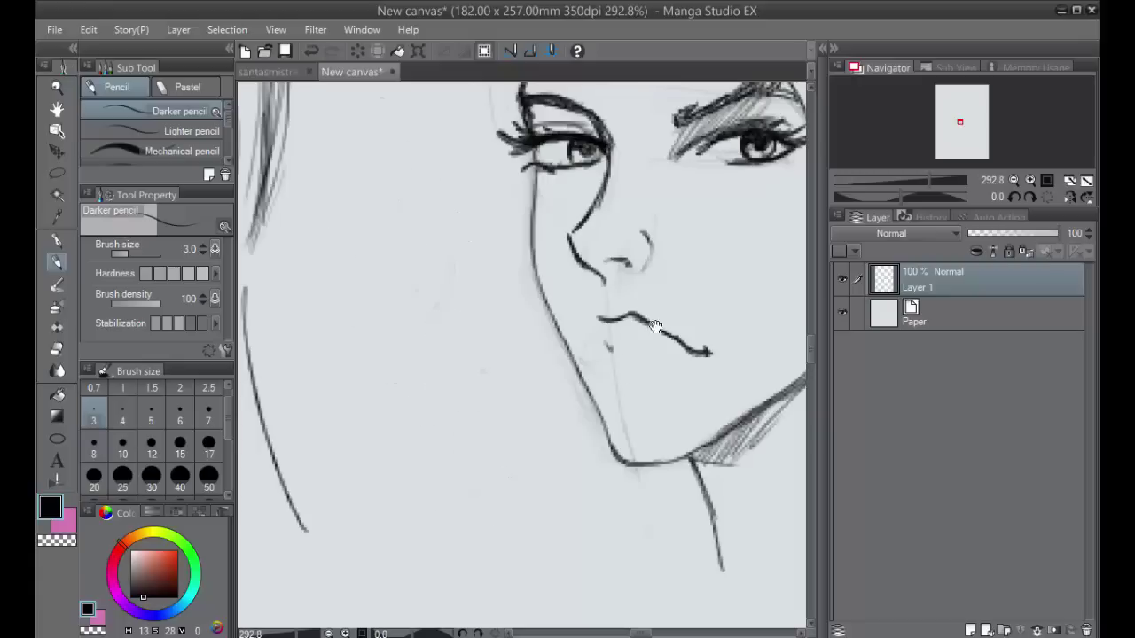
Undo a trial stroke below the upper lip and extend the lip's top contour slightly past the centre line on the far side.
drag(793, 285, 635, 334)
scroll(474, 354, up, 1)
mouse_move(481, 388)
mouse_down()
mouse_move(478, 331)
mouse_move(494, 504)
mouse_move(426, 296)
mouse_up()
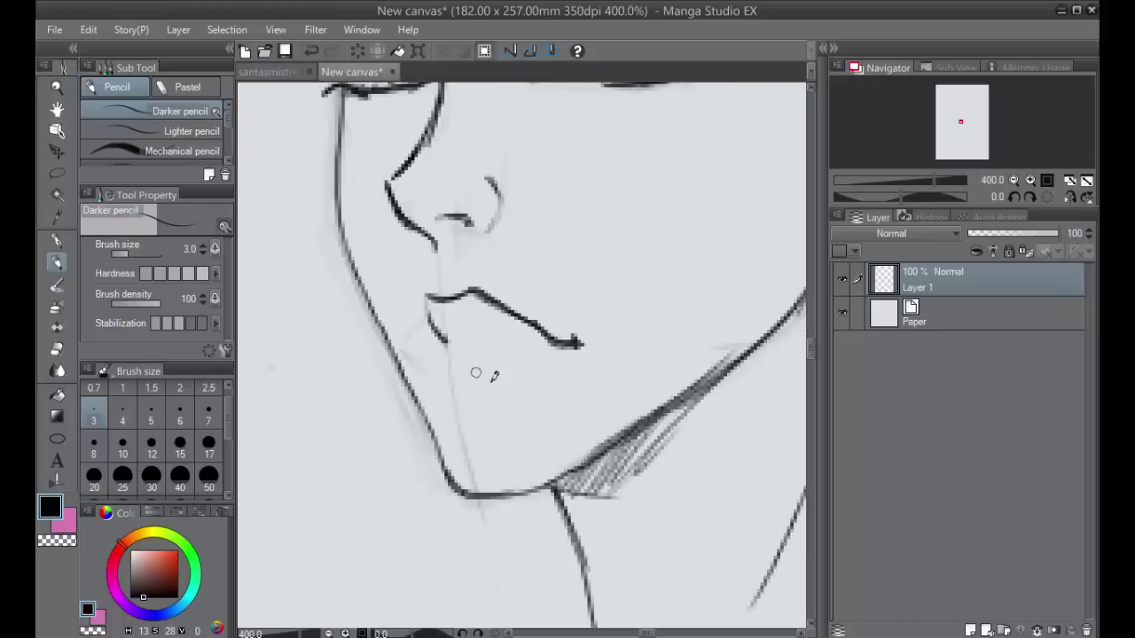
key(ctrl+z)
key(ctrl+z)
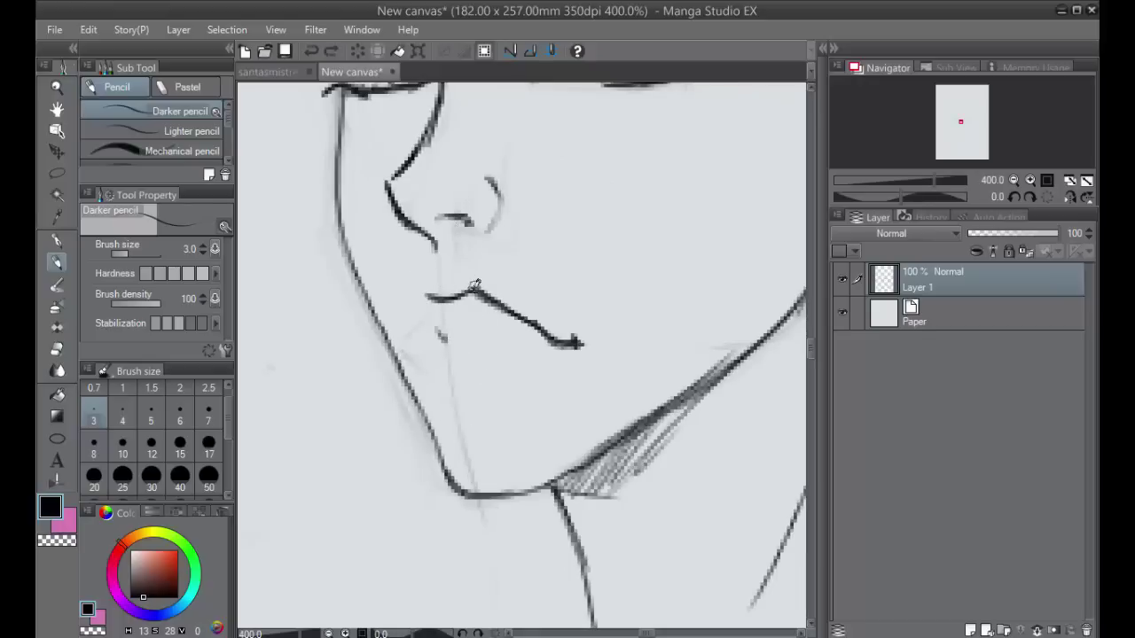
mouse_move(474, 284)
mouse_down()
mouse_move(452, 297)
mouse_move(421, 292)
mouse_up()
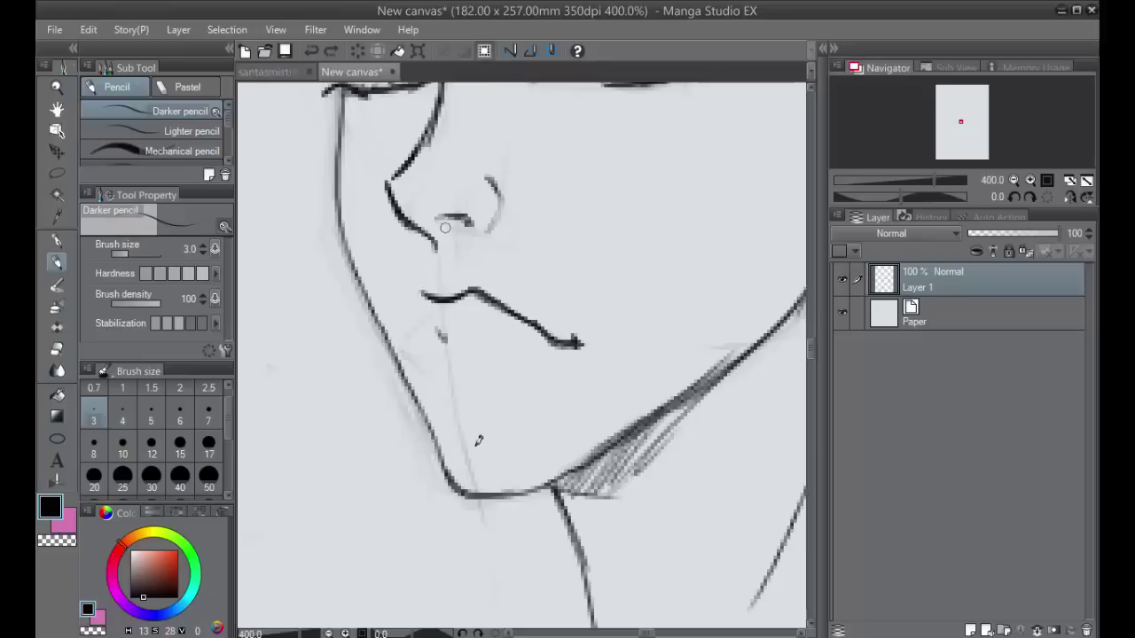
Try short strokes for the far end of the upper lip, and undo them.
mouse_move(457, 341)
mouse_down()
mouse_move(432, 308)
mouse_move(455, 338)
mouse_up()
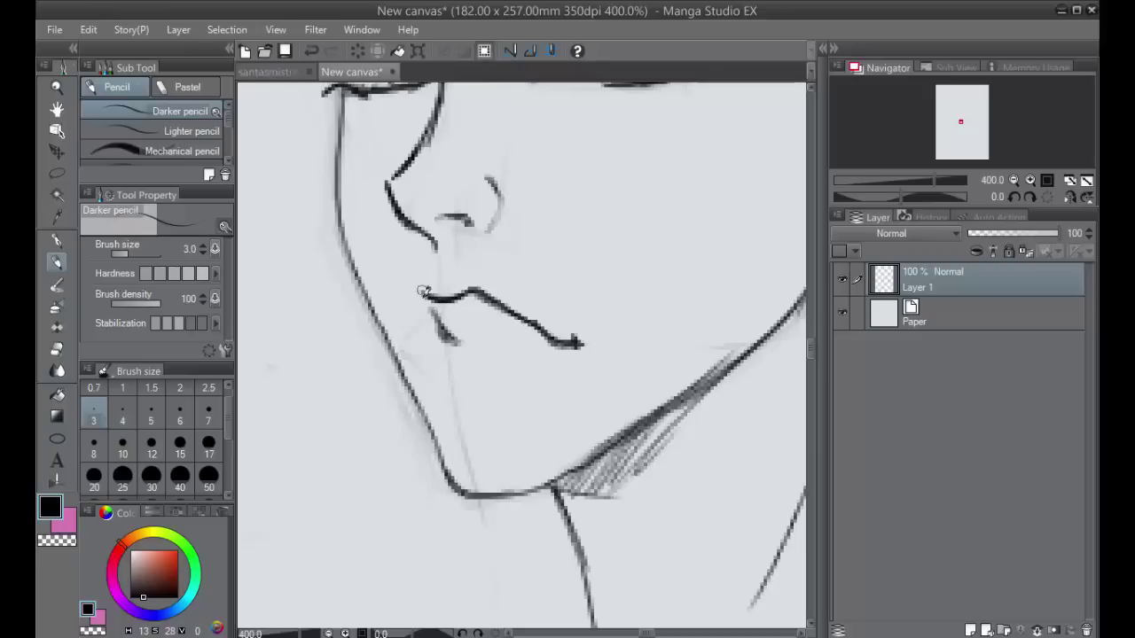
drag(419, 294, 411, 355)
key(ctrl+z)
key(ctrl+z)
key(ctrl+z)
key(ctrl+z)
key(ctrl+z)
key(ctrl+z)
key(ctrl+z)
Draw the upper lip's lower edge through to the near mouth corner and a rounded curve for its far side.
drag(440, 333, 461, 339)
mouse_move(431, 301)
mouse_down()
mouse_move(480, 338)
mouse_move(572, 343)
mouse_move(466, 341)
mouse_move(440, 283)
mouse_move(414, 310)
mouse_move(424, 293)
mouse_move(415, 340)
mouse_move(410, 323)
mouse_move(433, 357)
mouse_up()
key(ctrl+z)
key(ctrl+z)
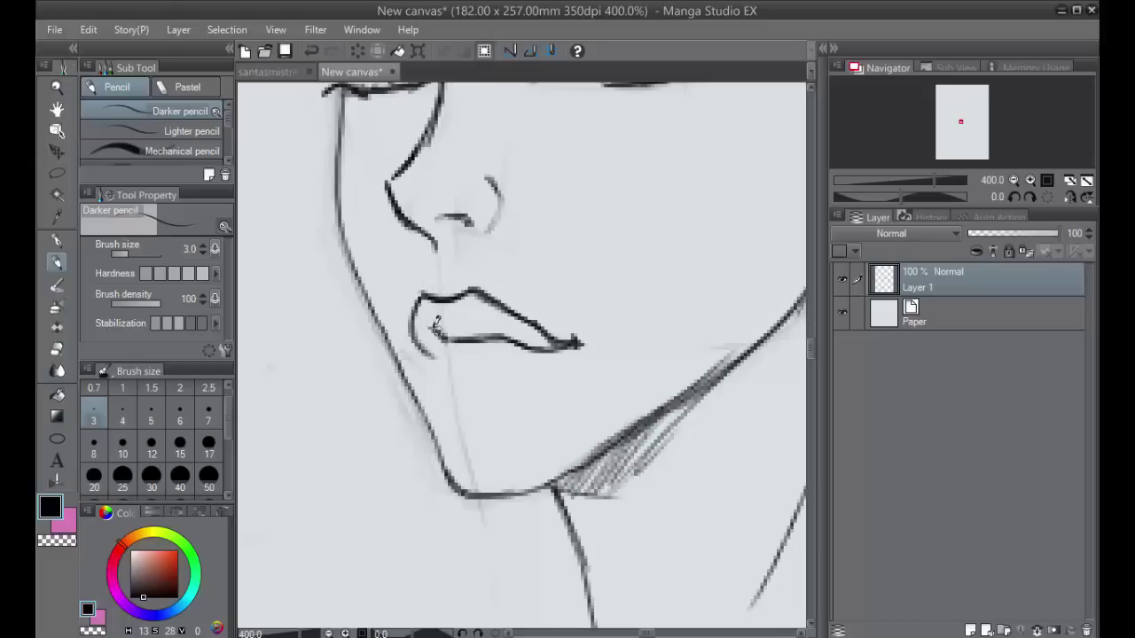
Try closing the far end of the upper lip with a rounded inner stroke, and undo it.
scroll(634, 305, down, 5)
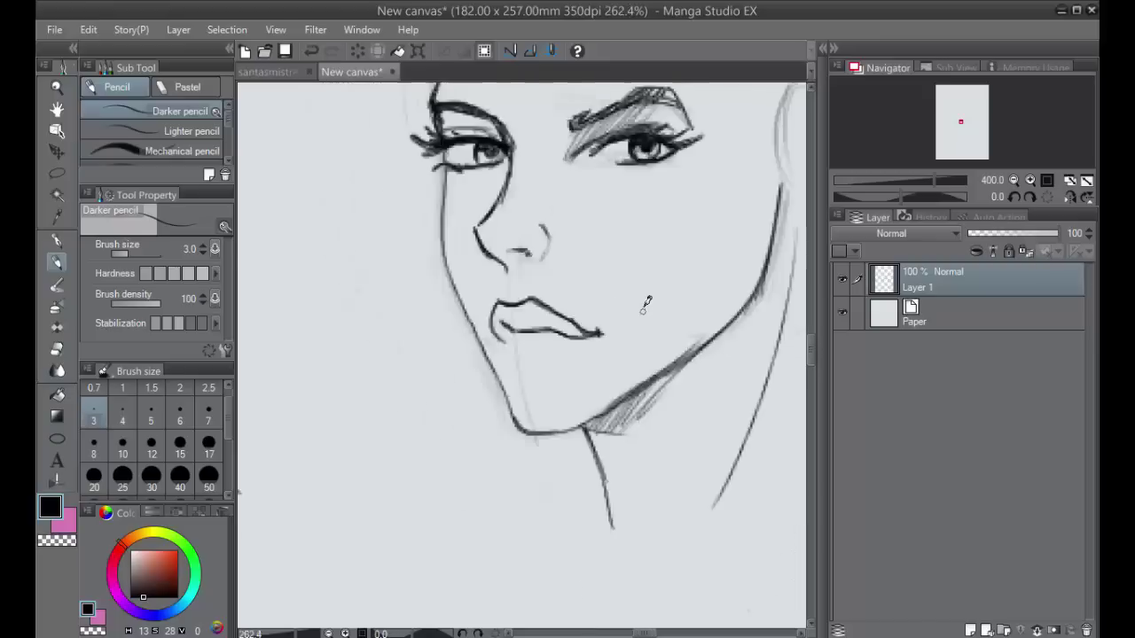
scroll(648, 293, up, 4)
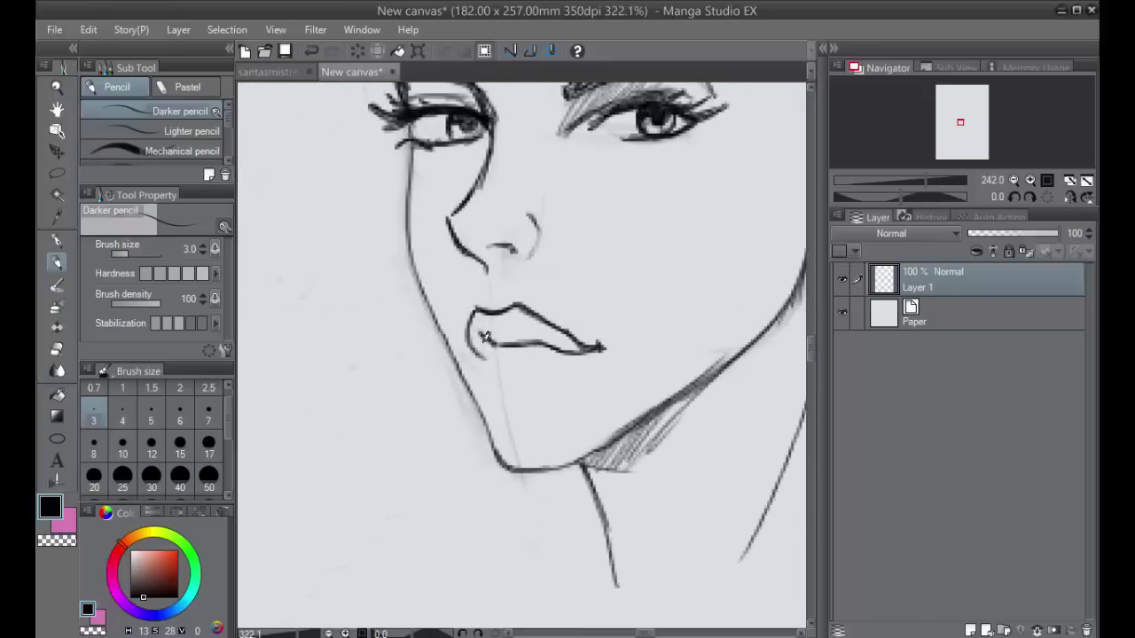
mouse_move(523, 314)
mouse_down()
mouse_move(489, 340)
mouse_move(475, 315)
mouse_move(495, 343)
mouse_move(584, 351)
mouse_up()
key(ctrl+z)
key(ctrl+z)
key(ctrl+z)
drag(477, 312, 487, 346)
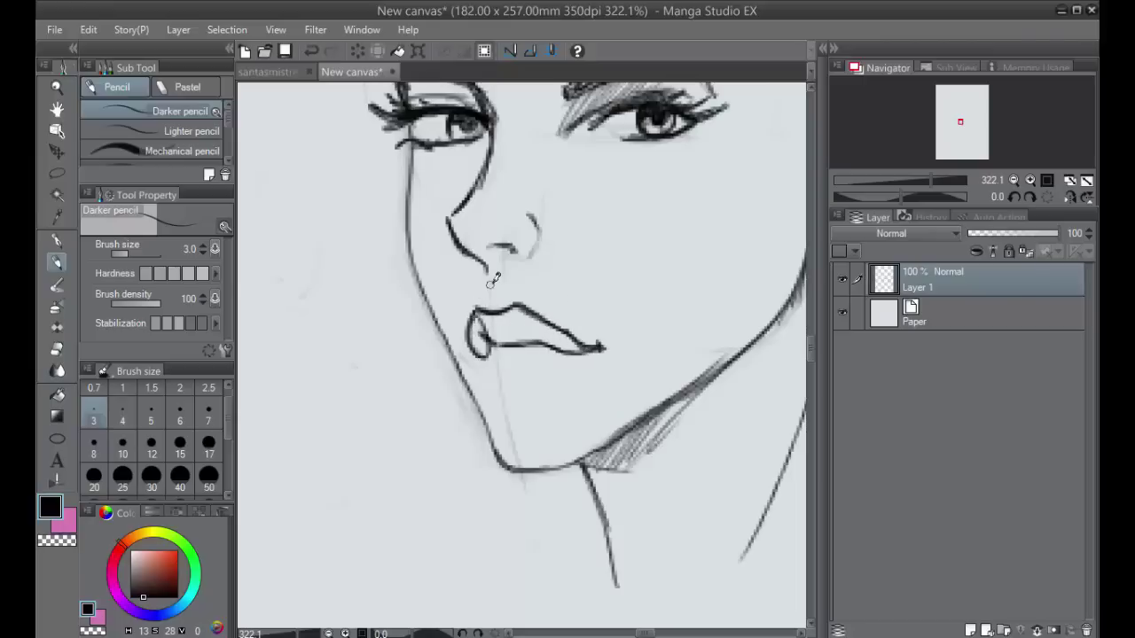
key(ctrl+z)
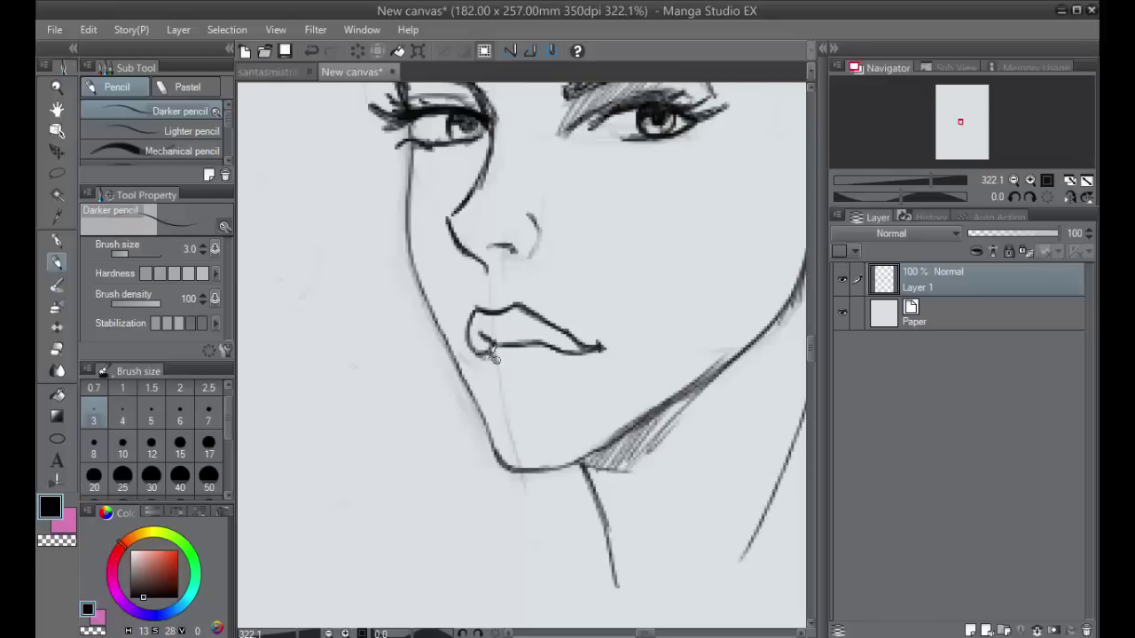
Try a curved mouth opening and a full lower lip below the upper lip, and undo those strokes.
mouse_move(481, 343)
mouse_down()
mouse_move(494, 389)
mouse_move(493, 355)
mouse_move(507, 371)
mouse_move(574, 347)
mouse_up()
drag(517, 371, 567, 342)
mouse_move(480, 365)
mouse_down()
mouse_move(494, 393)
mouse_move(525, 403)
mouse_up()
mouse_move(594, 349)
mouse_down()
mouse_move(514, 401)
mouse_move(537, 395)
mouse_move(472, 372)
mouse_move(502, 401)
mouse_up()
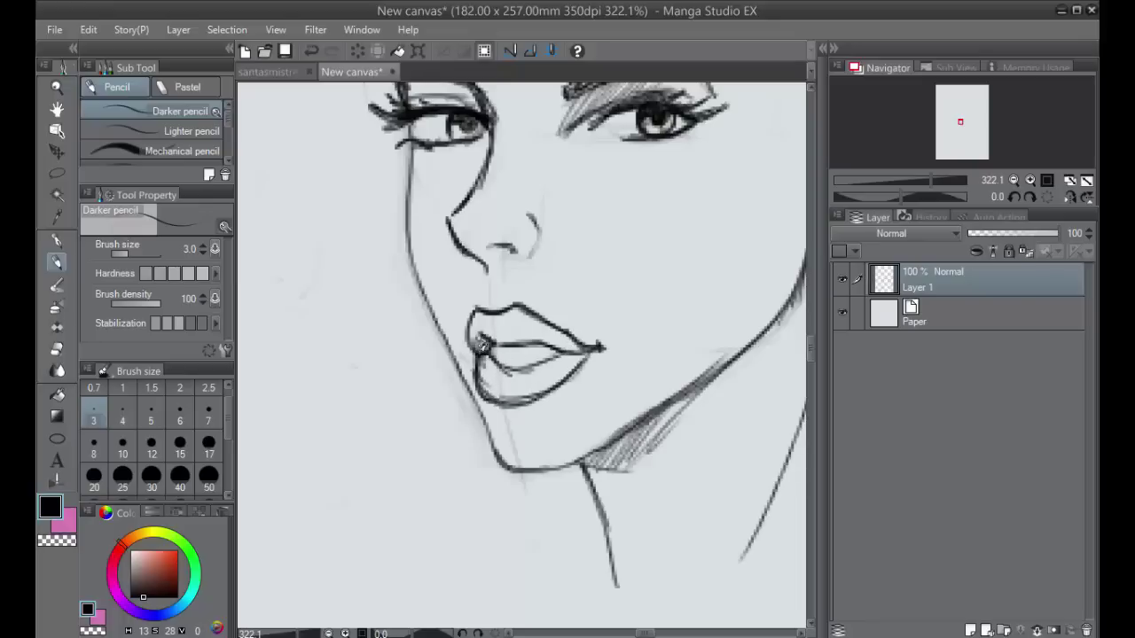
key(ctrl+z)
key(ctrl+z)
key(ctrl+z)
key(ctrl+z)
key(ctrl+z)
key(ctrl+z)
key(ctrl+z)
key(ctrl+z)
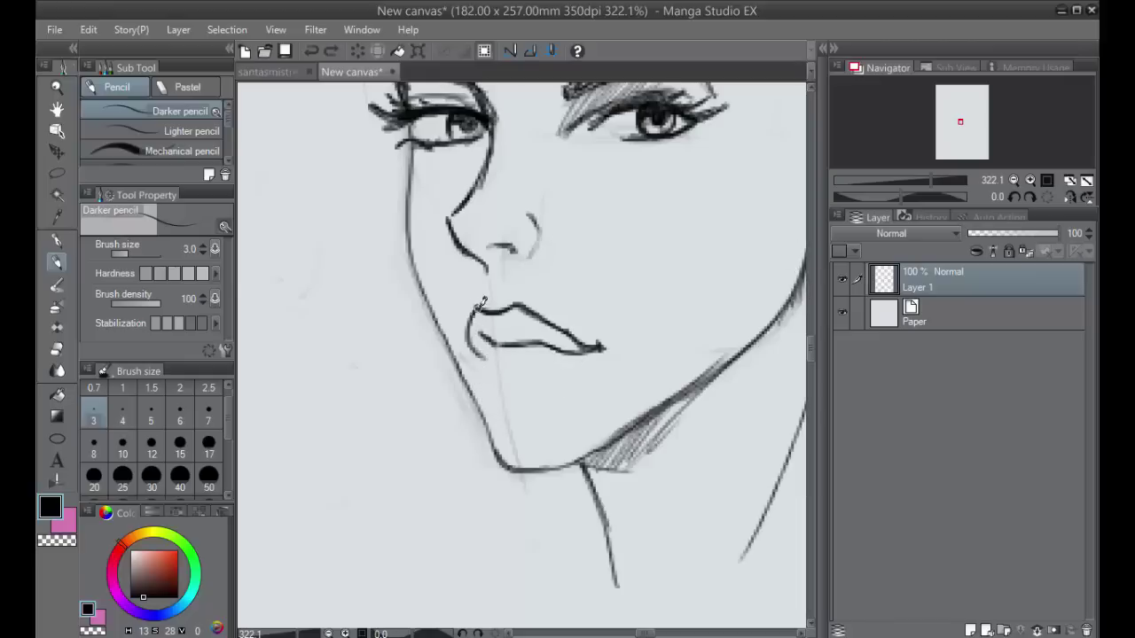
Draw the parted mouth opening and full lower lip, and hatch shading on both lips and beneath the lower lip.
mouse_move(481, 301)
mouse_down()
mouse_move(470, 353)
mouse_move(483, 385)
mouse_move(508, 397)
mouse_move(576, 366)
mouse_move(530, 403)
mouse_move(480, 385)
mouse_move(493, 363)
mouse_move(541, 360)
mouse_up()
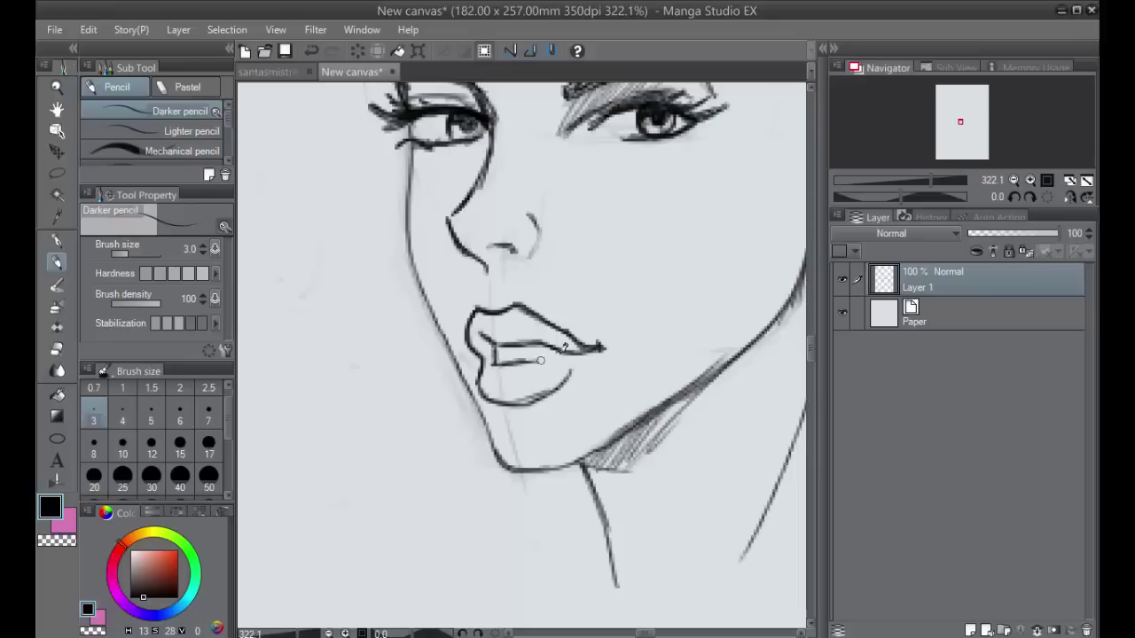
scroll(600, 303, down, 5)
scroll(620, 297, up, 4)
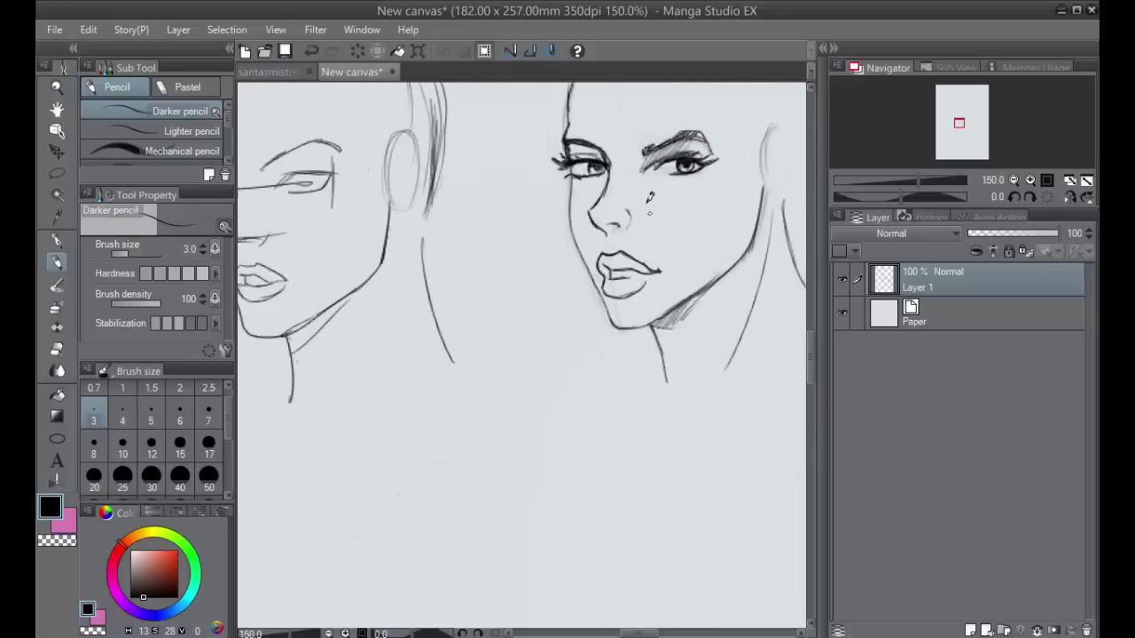
scroll(633, 295, up, 1)
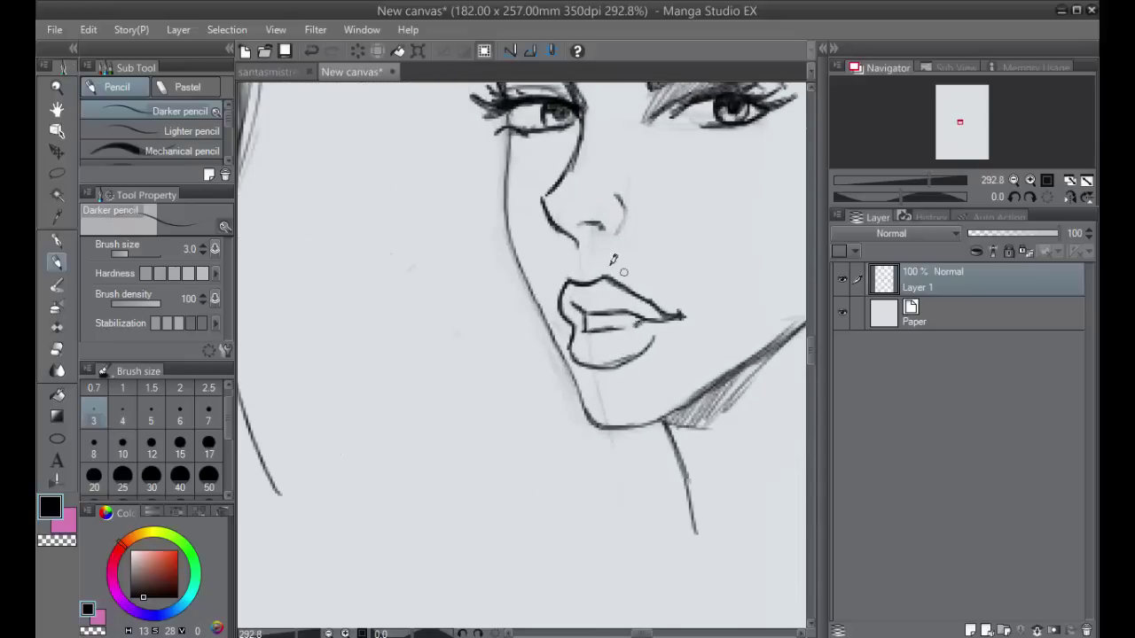
mouse_move(579, 303)
mouse_down()
mouse_move(573, 277)
mouse_move(585, 302)
mouse_move(665, 308)
mouse_move(634, 304)
mouse_move(661, 315)
mouse_move(649, 316)
mouse_move(615, 296)
mouse_up()
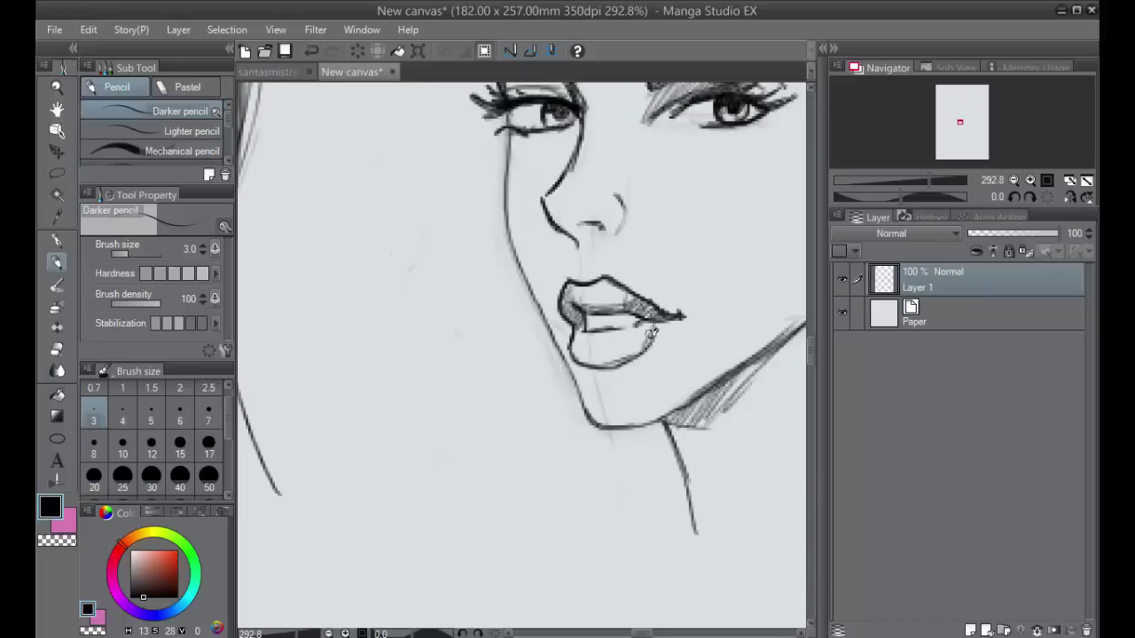
mouse_move(650, 333)
mouse_down()
mouse_move(645, 343)
mouse_move(634, 321)
mouse_move(601, 355)
mouse_move(643, 337)
mouse_move(592, 354)
mouse_move(574, 335)
mouse_move(581, 362)
mouse_move(632, 366)
mouse_move(609, 376)
mouse_move(638, 356)
mouse_move(571, 372)
mouse_move(587, 417)
mouse_move(542, 312)
mouse_up()
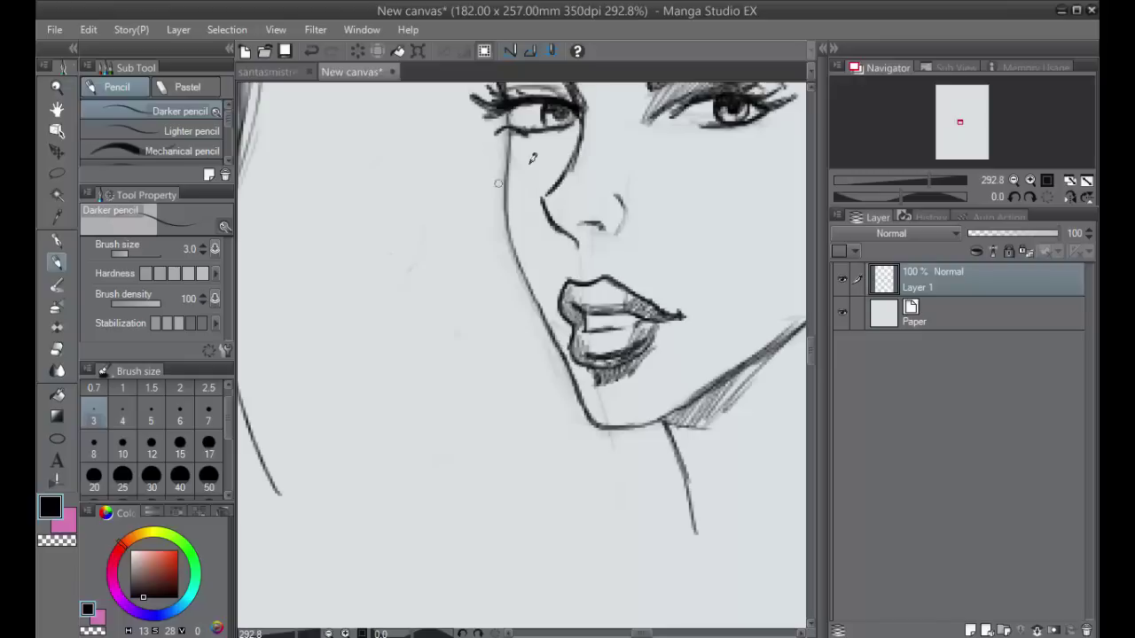
Darken the eyelids of both eyes and add short lower lashes in dark pencil.
scroll(532, 158, down, 6)
drag(711, 256, 706, 378)
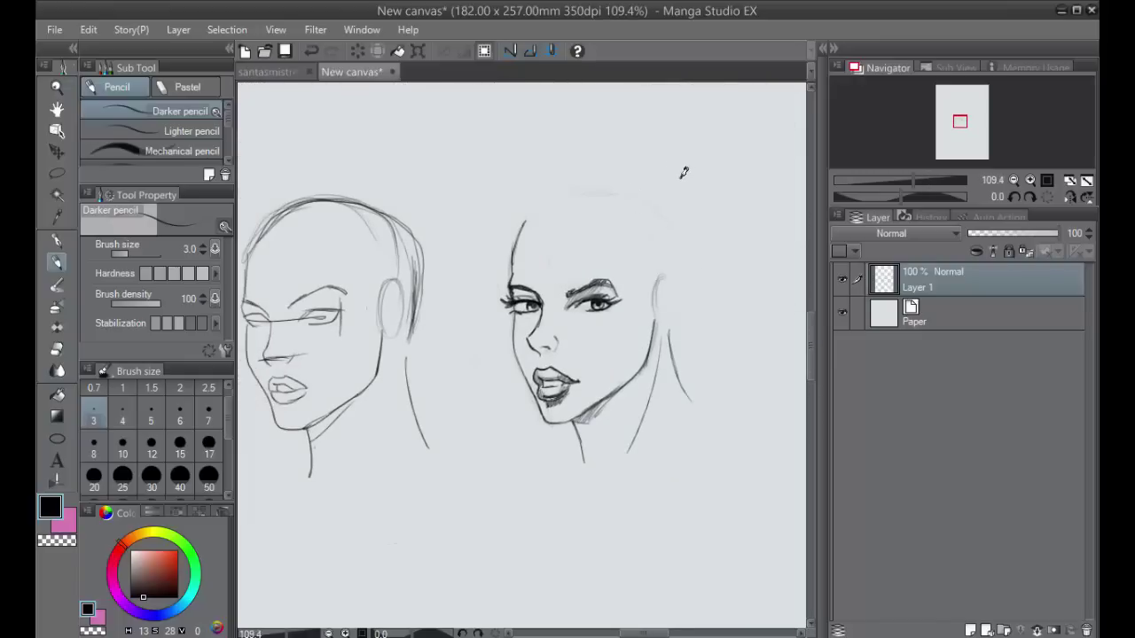
scroll(678, 172, up, 5)
drag(503, 399, 555, 372)
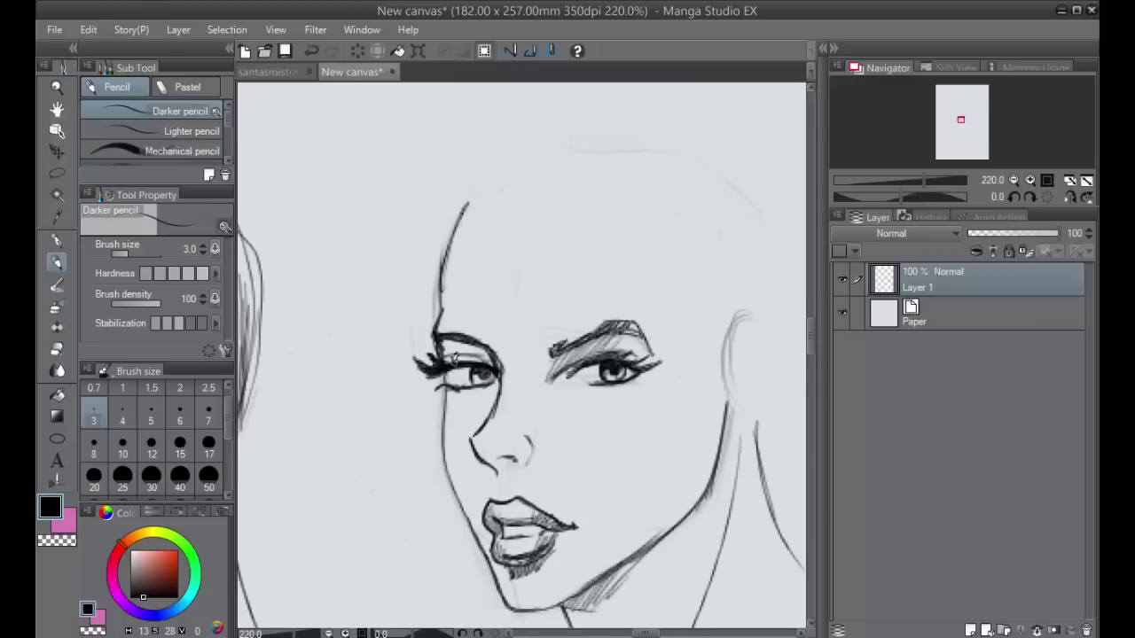
drag(455, 361, 477, 364)
drag(452, 390, 484, 379)
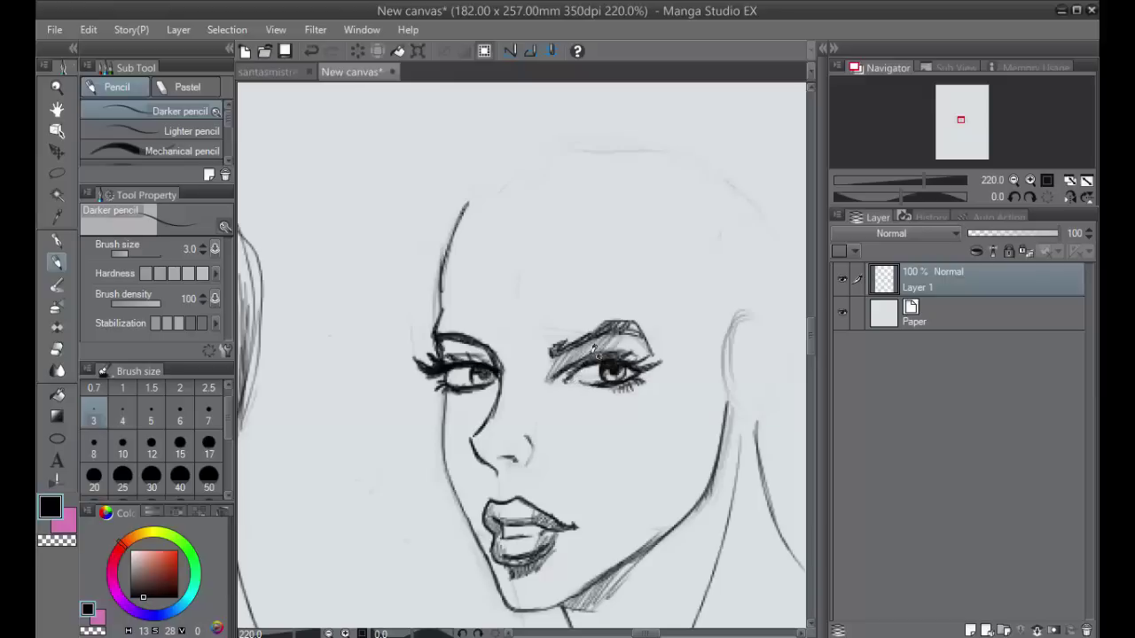
Fill in and thicken both eyebrows with dark pencil strokes.
mouse_move(582, 354)
mouse_down()
mouse_move(630, 352)
mouse_move(585, 333)
mouse_move(550, 346)
mouse_move(640, 329)
mouse_up()
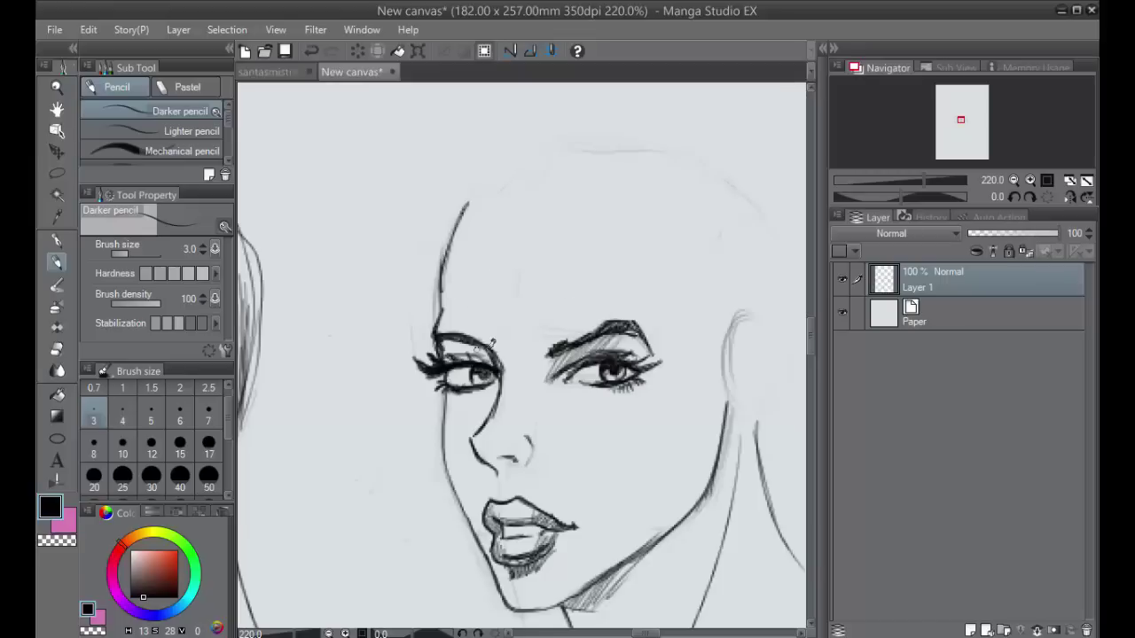
drag(443, 326, 480, 339)
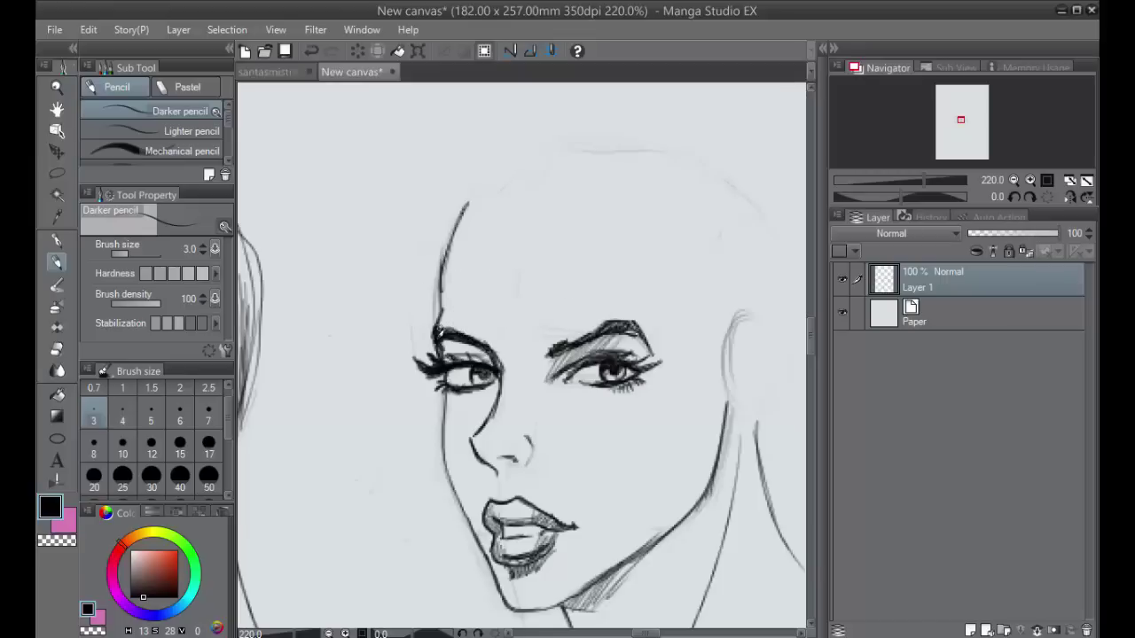
scroll(715, 235, down, 2)
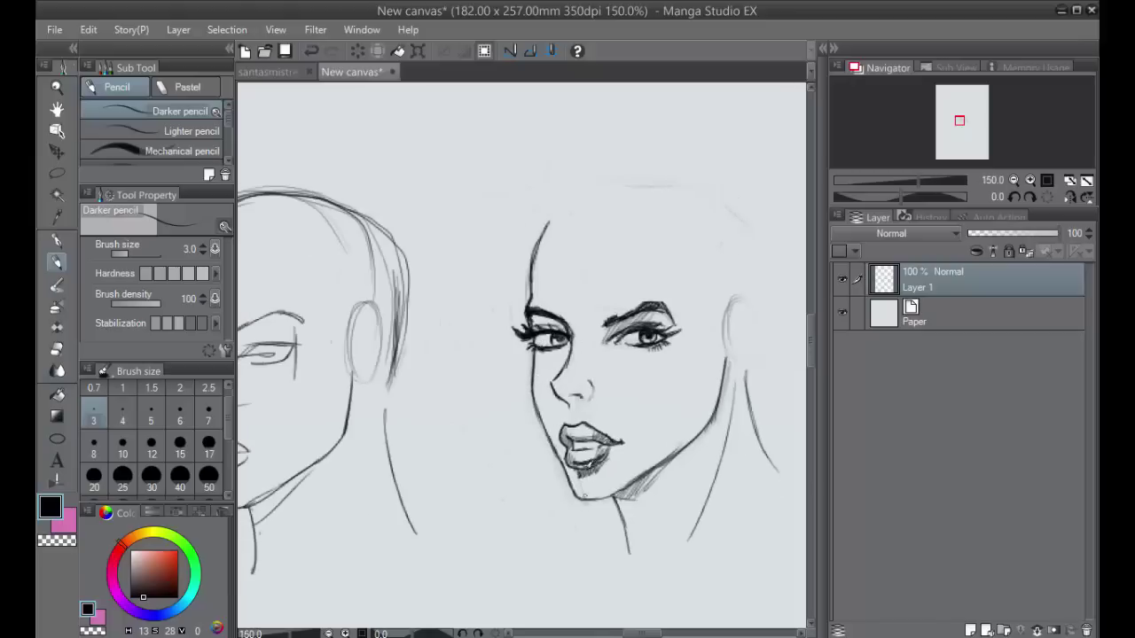
Lasso the shaded head with its neck, shift it slightly down toward the unshaded construction head, and clear the selection.
scroll(674, 363, down, 1)
drag(730, 344, 651, 316)
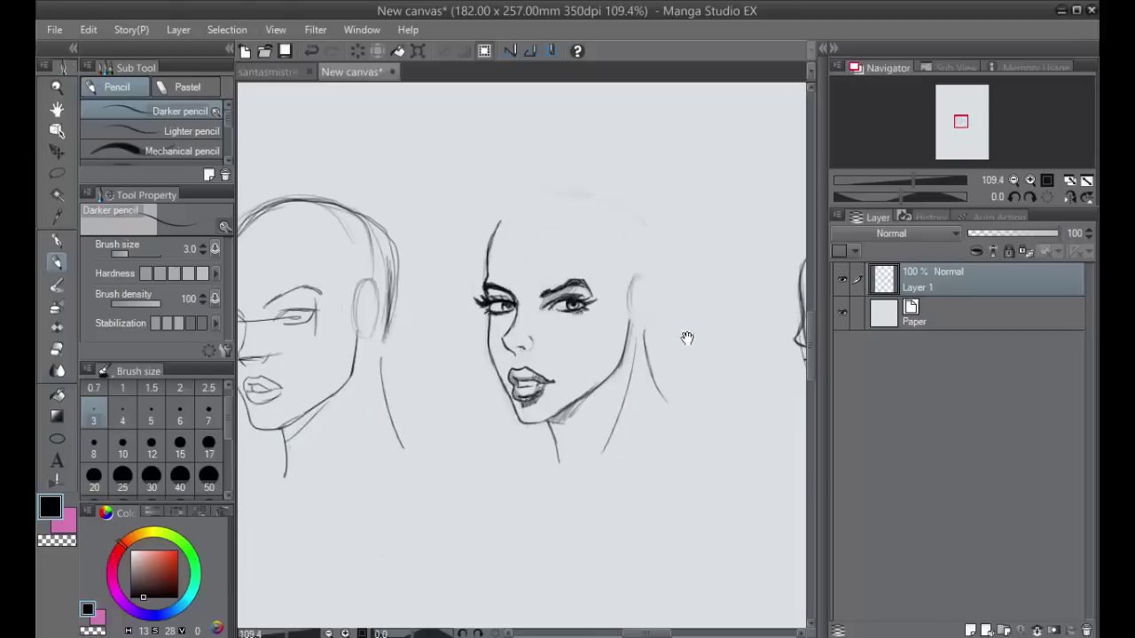
drag(617, 395, 687, 360)
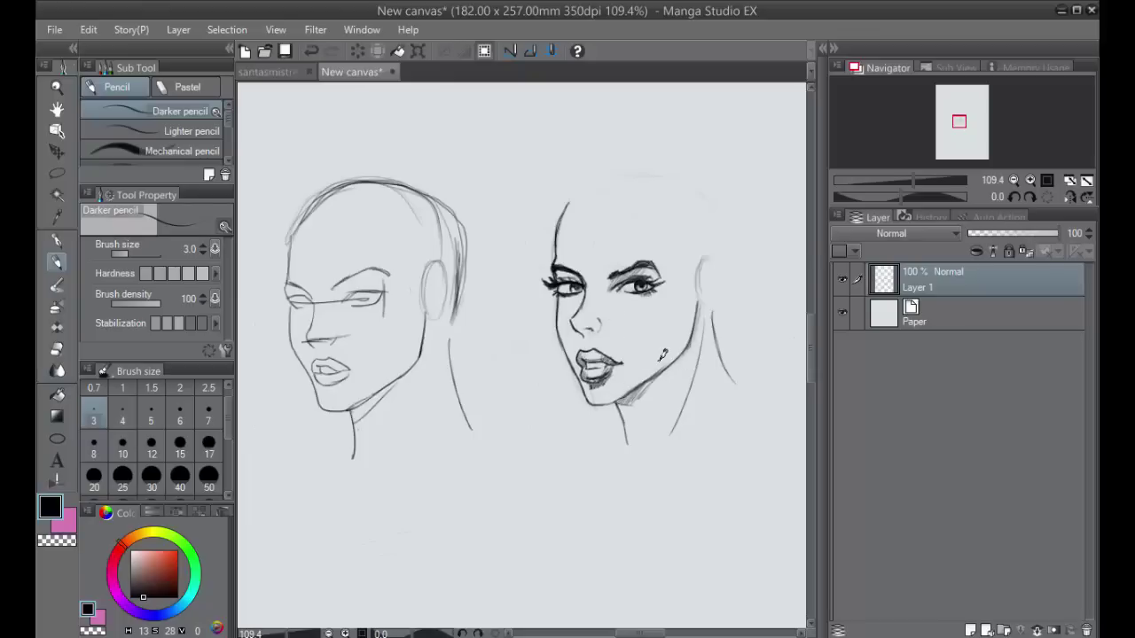
click(55, 174)
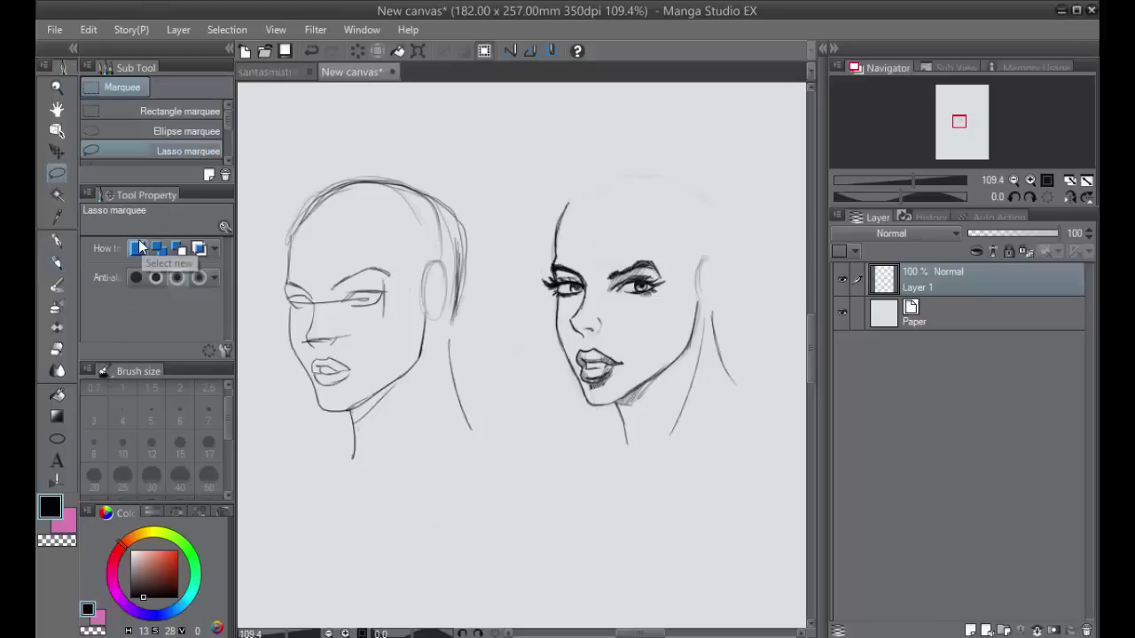
mouse_move(720, 193)
mouse_down()
mouse_move(678, 165)
mouse_move(673, 475)
mouse_move(738, 217)
mouse_move(716, 190)
mouse_up()
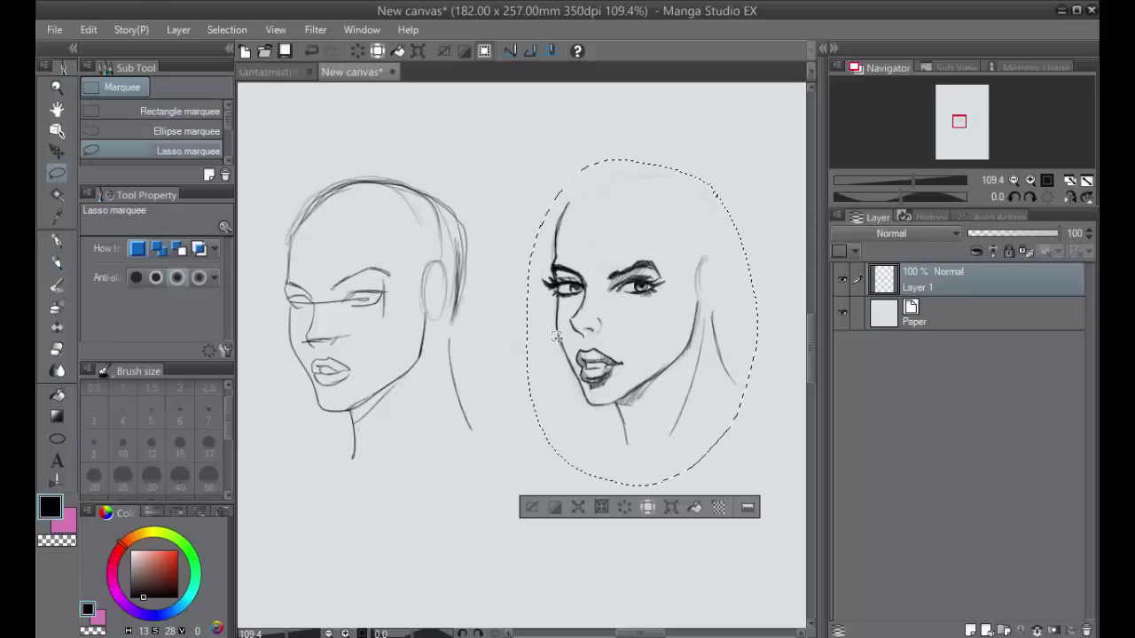
click(671, 507)
mouse_move(693, 332)
mouse_down()
mouse_move(434, 330)
mouse_move(428, 344)
mouse_move(662, 366)
mouse_up()
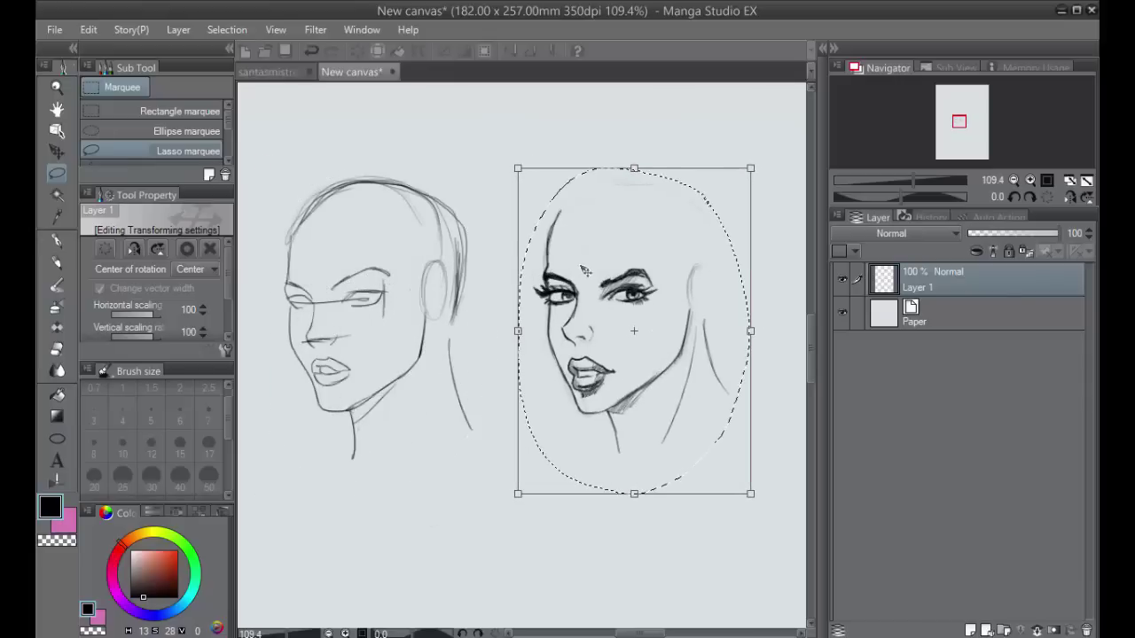
key(Return)
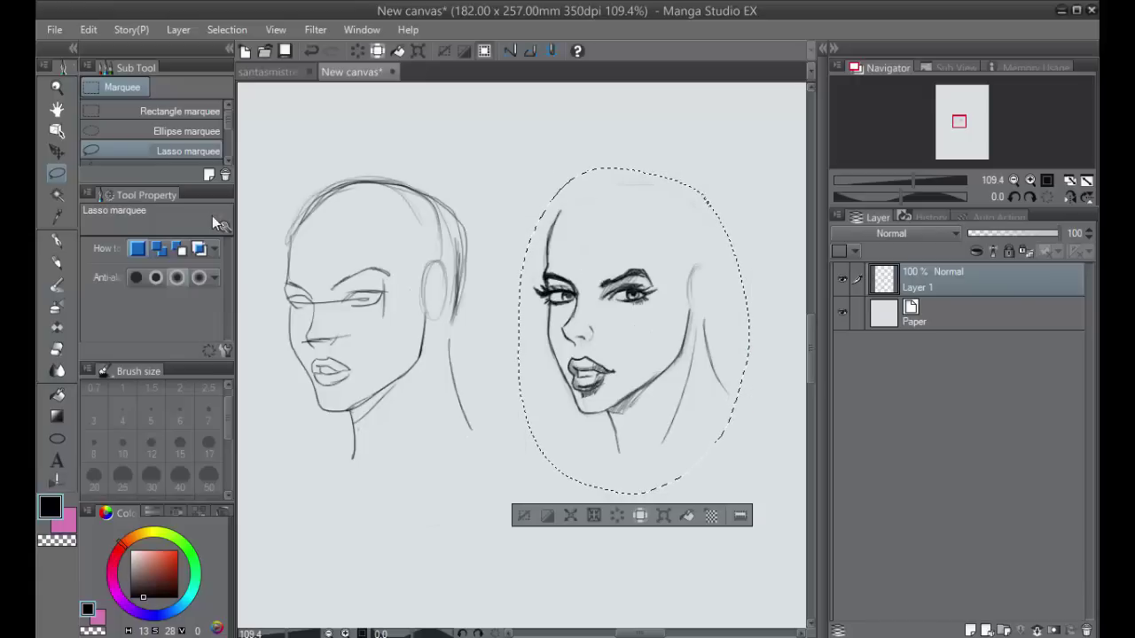
click(526, 515)
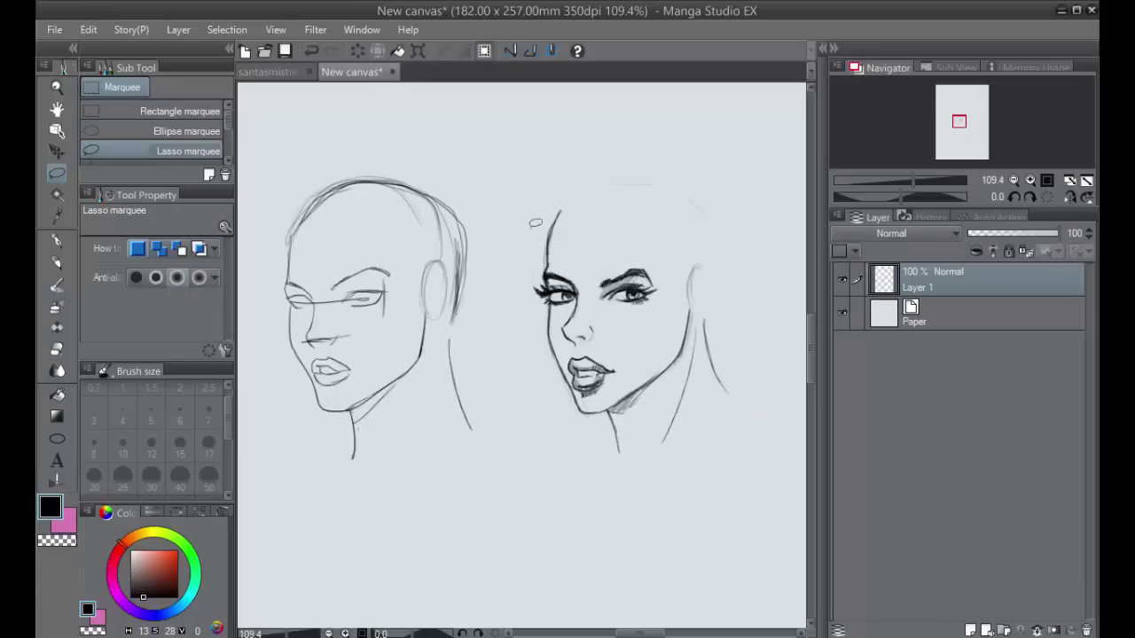
Lasso the shaded face and warp it with a Mesh Transformation of 6 by 6 points, raising the mouth and chin and narrowing the jaw.
drag(735, 248, 560, 169)
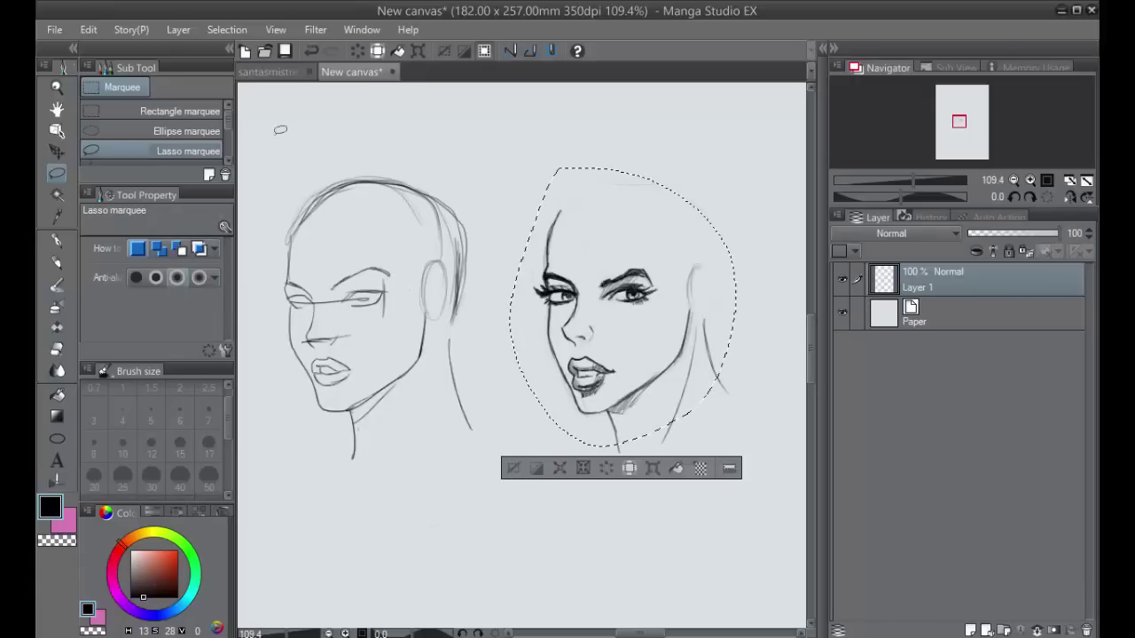
click(88, 32)
mouse_move(171, 355)
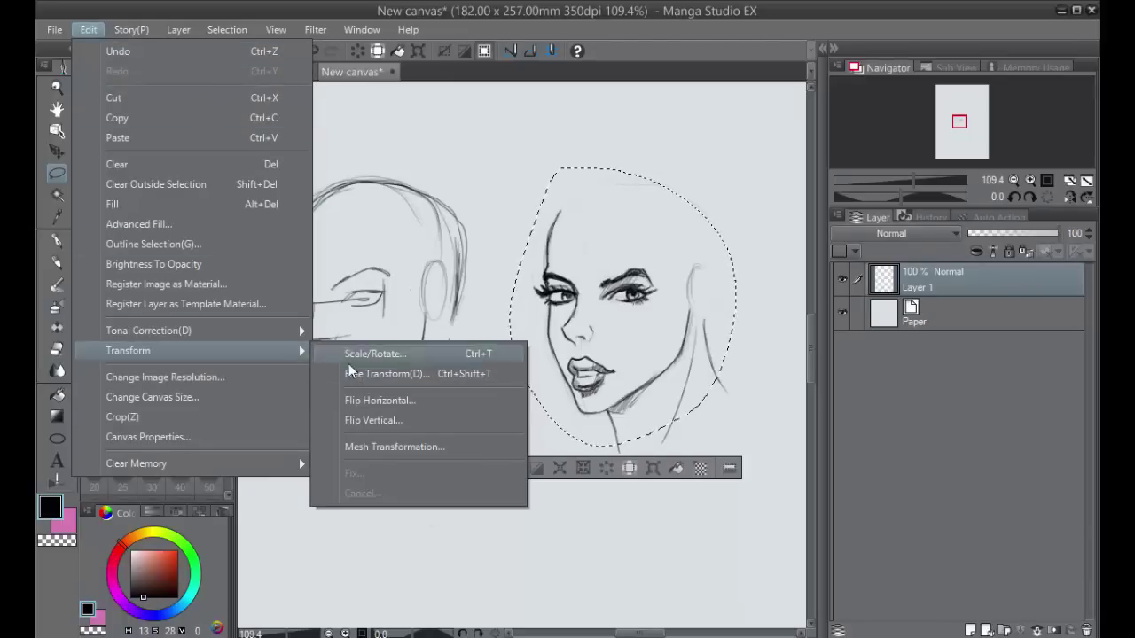
click(395, 447)
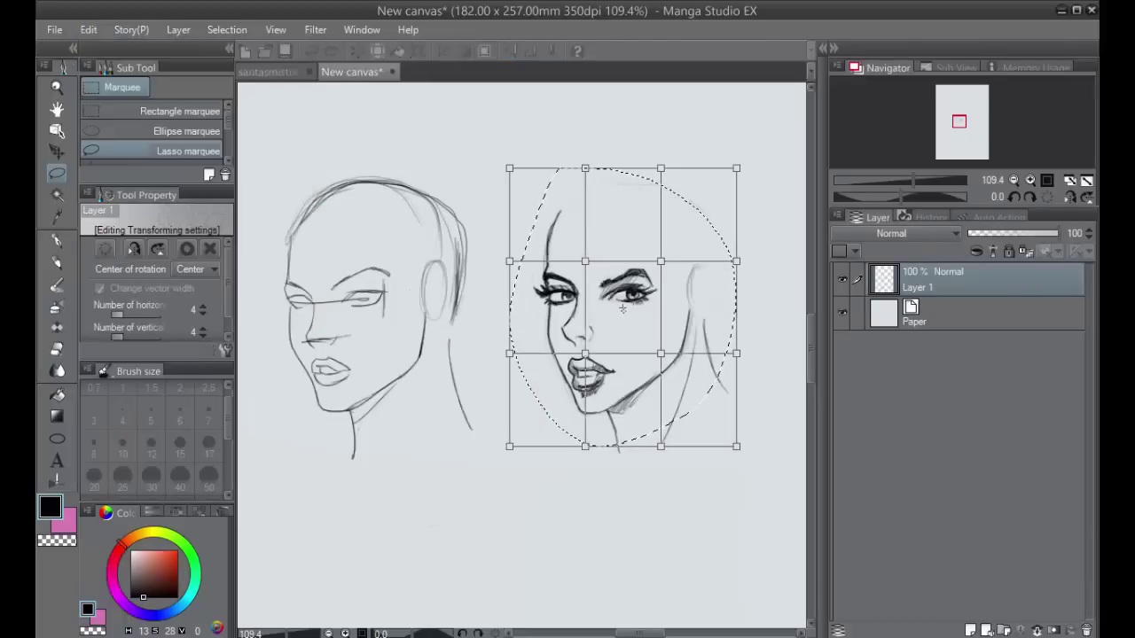
click(202, 306)
click(202, 306)
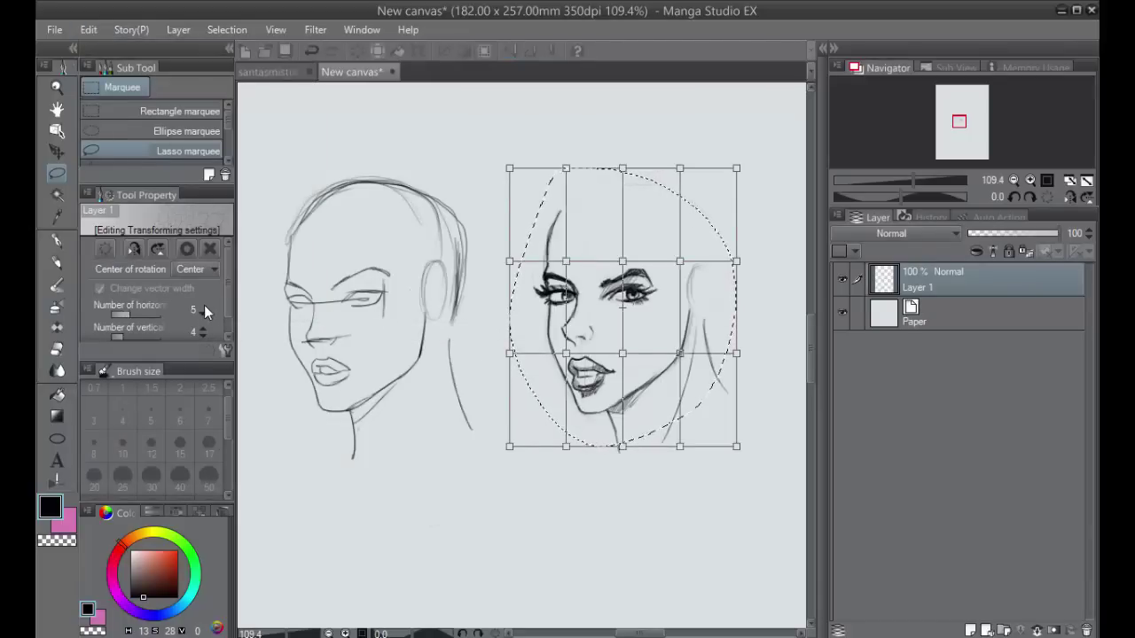
click(203, 328)
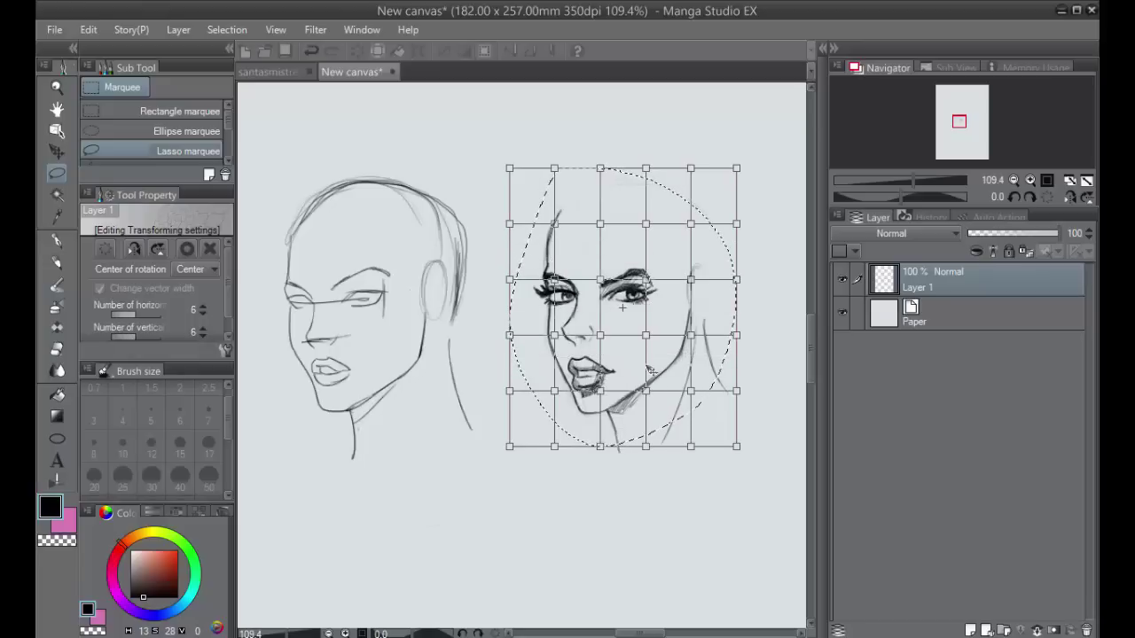
drag(604, 386, 555, 381)
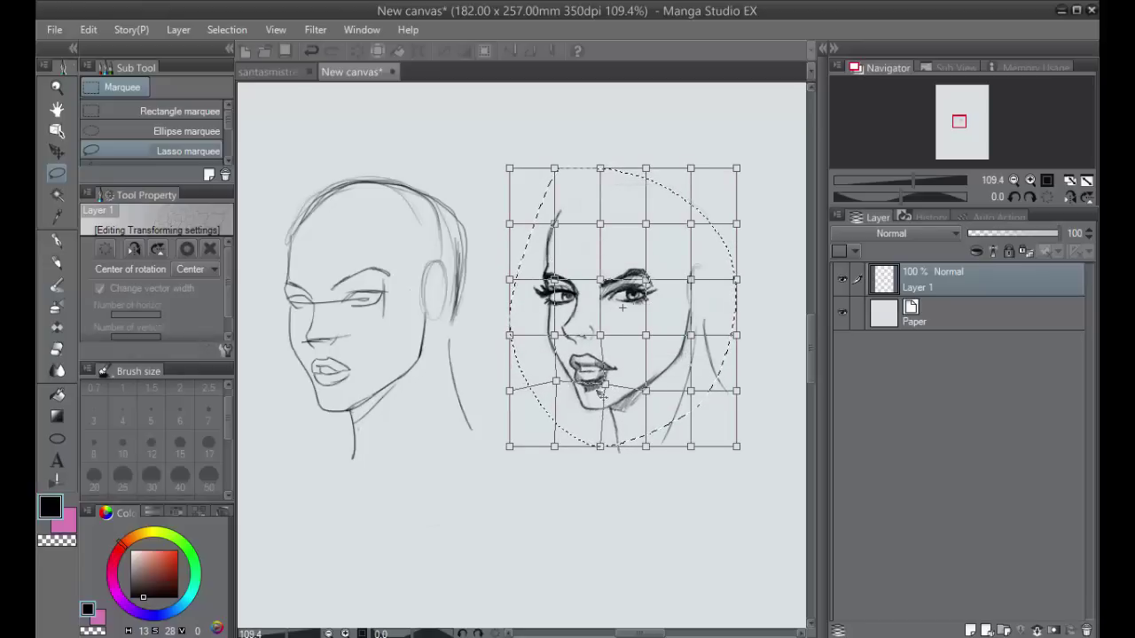
drag(603, 448, 606, 437)
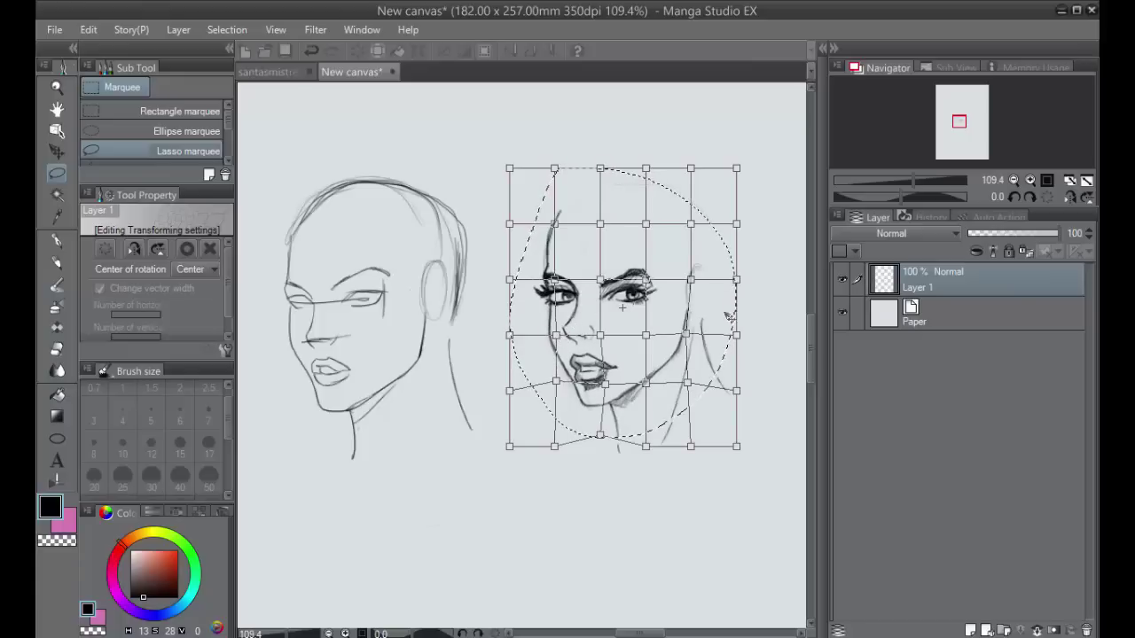
click(195, 255)
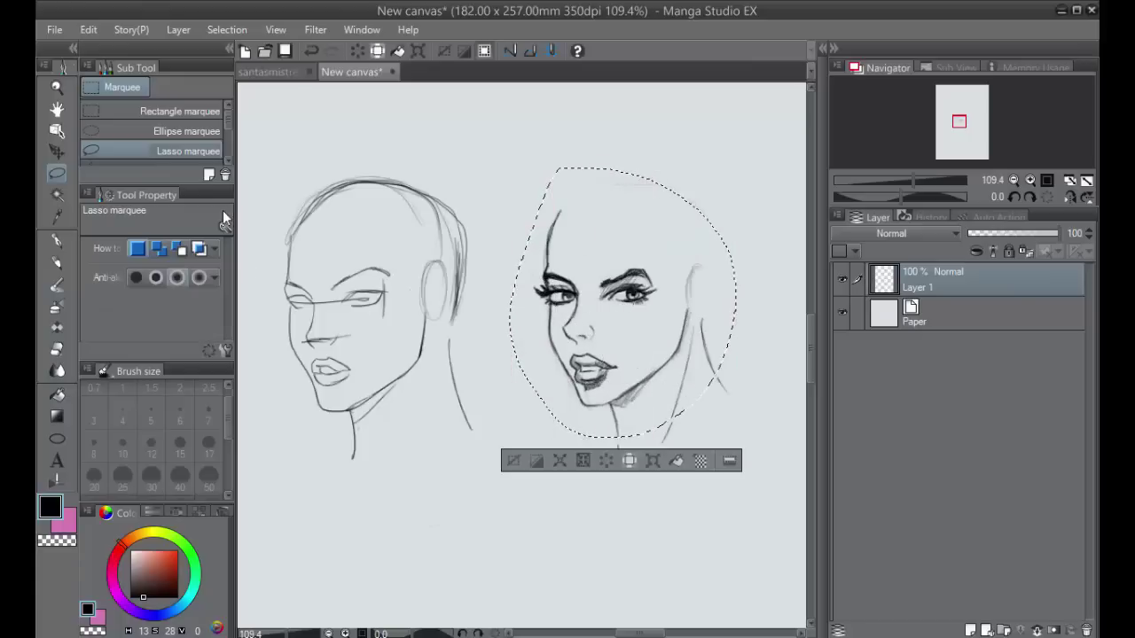
click(526, 459)
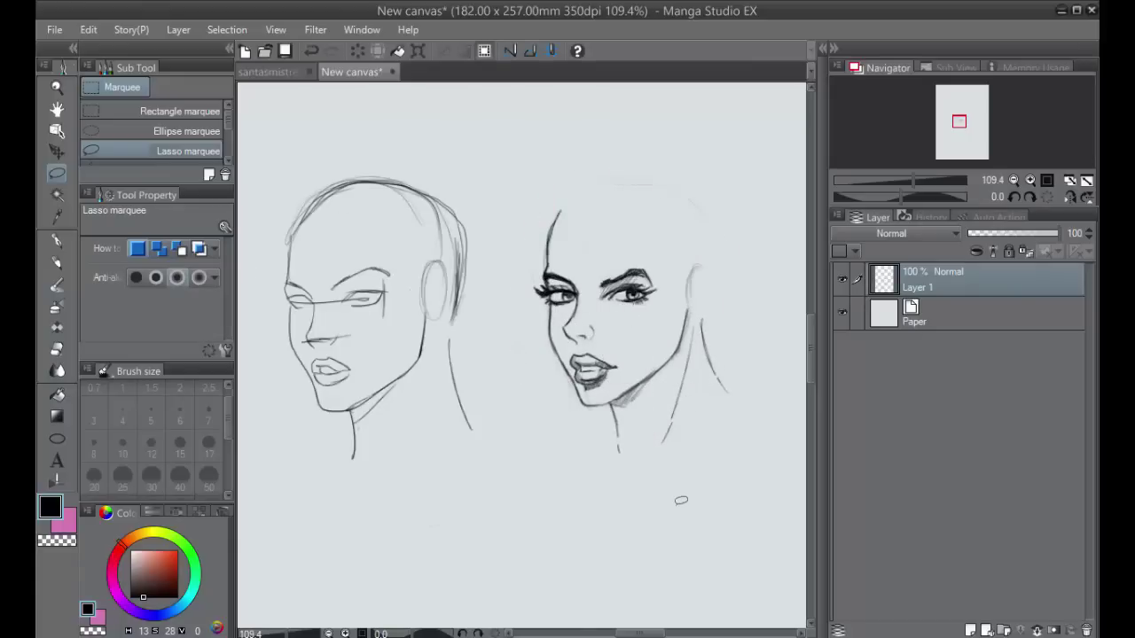
Erase the far cheek contour from below the eye down to the chin with the 15.0 Soft eraser.
scroll(669, 474, up, 2)
drag(671, 347, 623, 440)
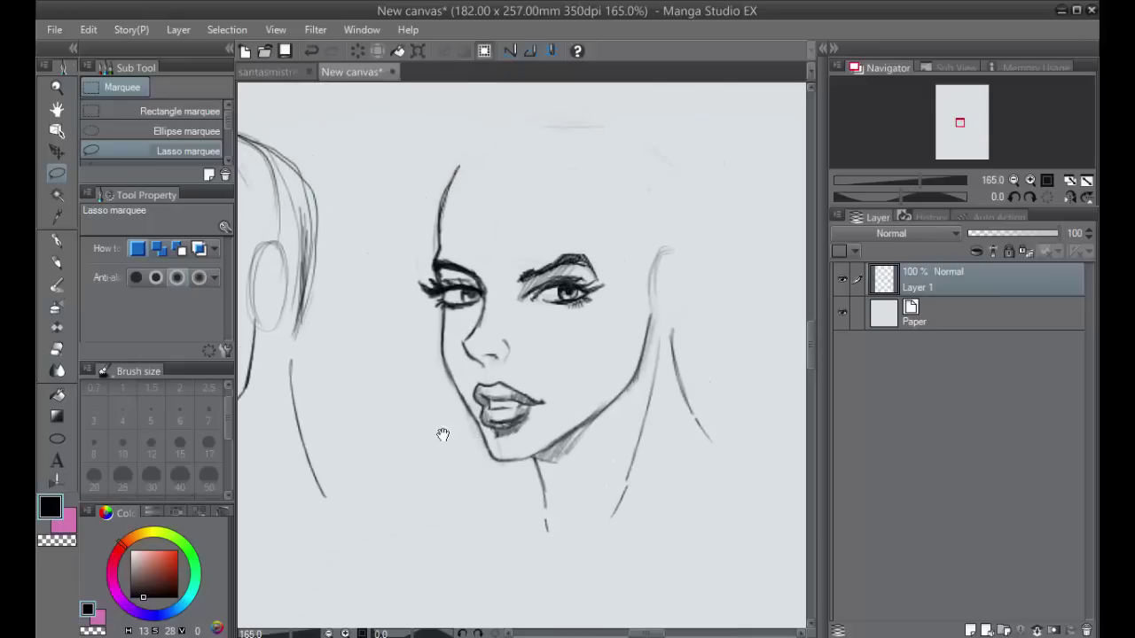
click(56, 263)
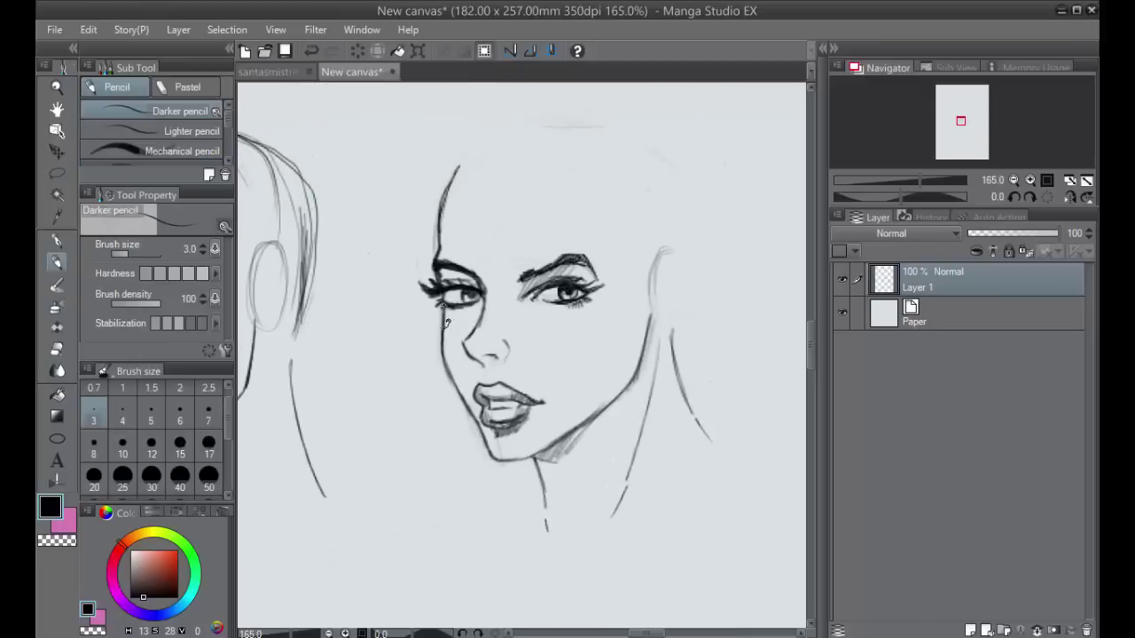
click(57, 349)
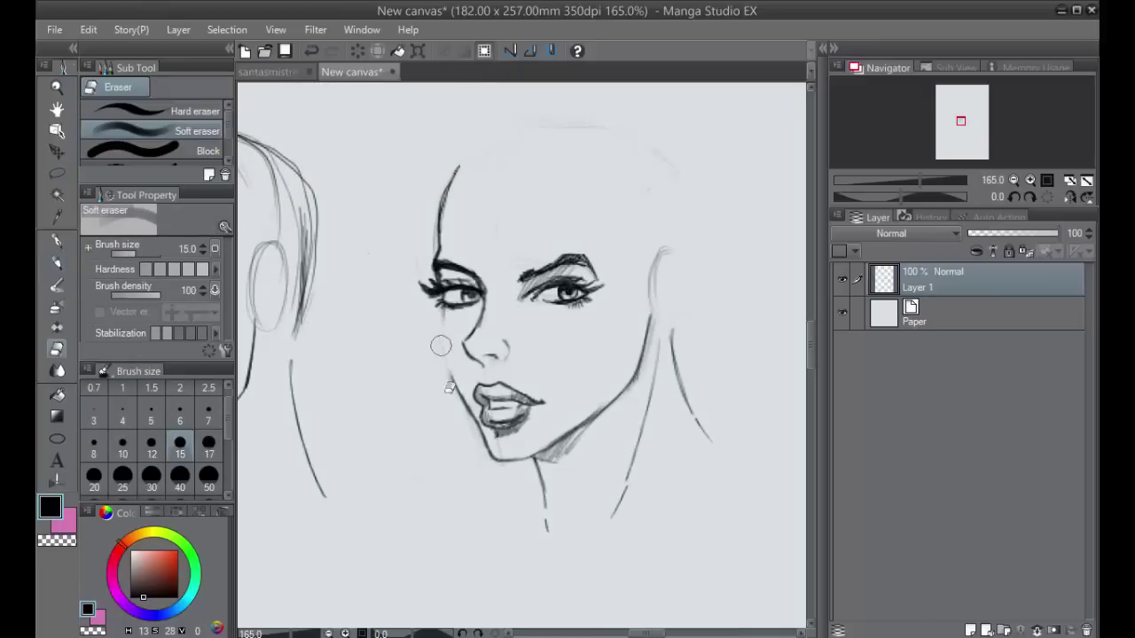
drag(443, 368, 492, 474)
Redraw the far cheek contour from the eye down past the mouth to the chin with the Darker pencil.
click(62, 263)
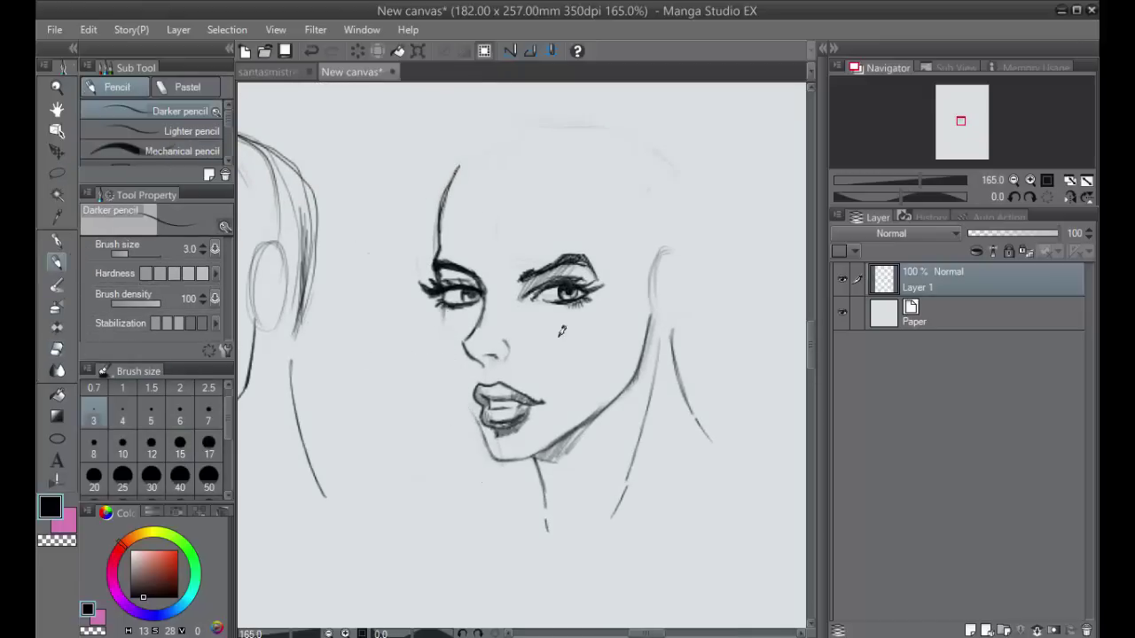
scroll(559, 330, up, 4)
drag(434, 366, 492, 232)
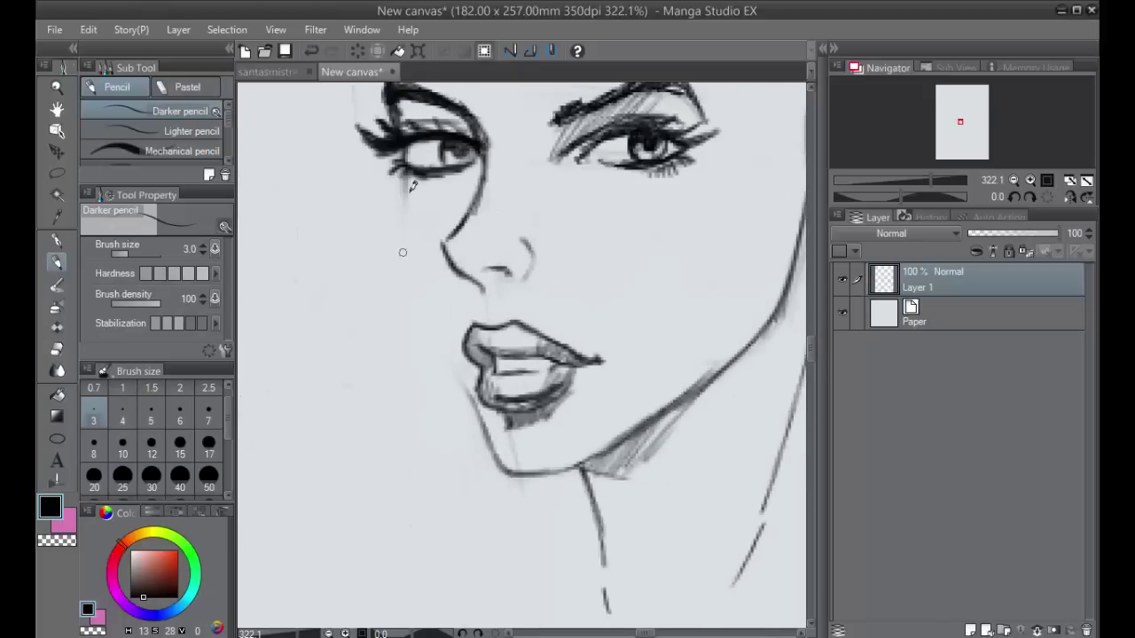
mouse_move(409, 174)
mouse_down()
mouse_move(402, 256)
mouse_move(415, 306)
mouse_move(476, 389)
mouse_up()
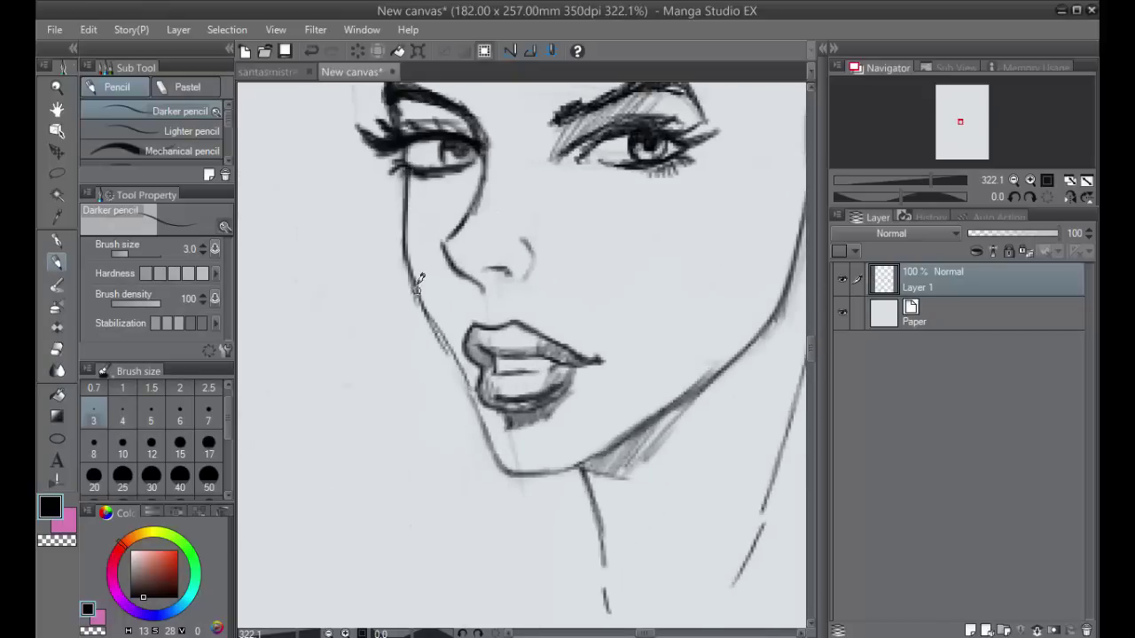
mouse_move(408, 233)
mouse_down()
mouse_move(497, 449)
mouse_move(534, 472)
mouse_up()
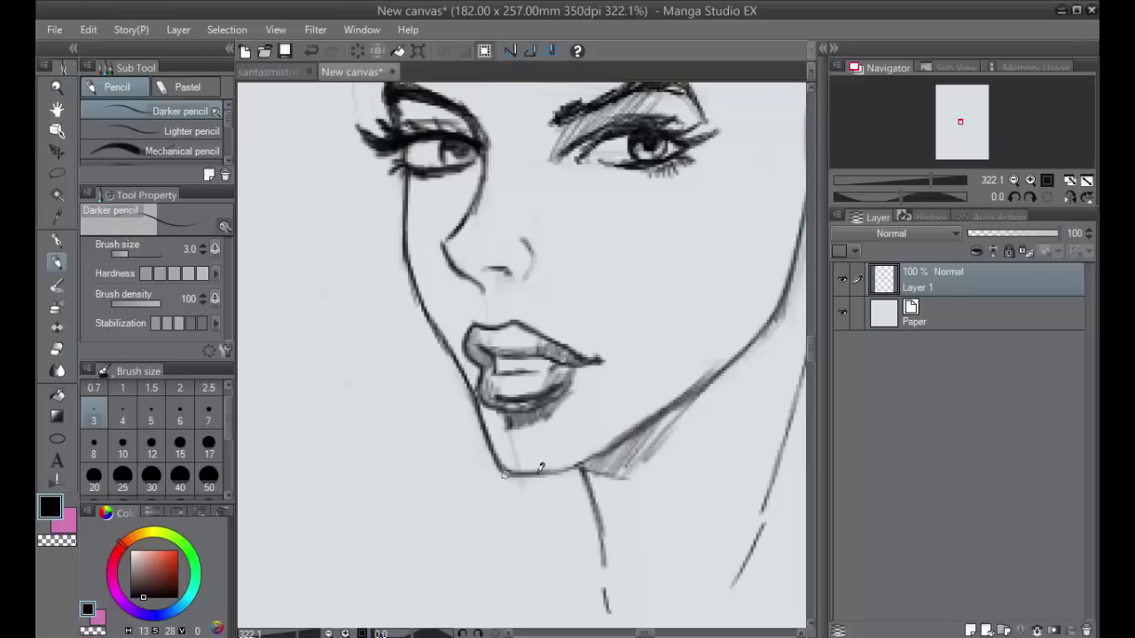
Try a darker far cheek contour on the unshaded construction head and undo it.
scroll(709, 341, down, 4)
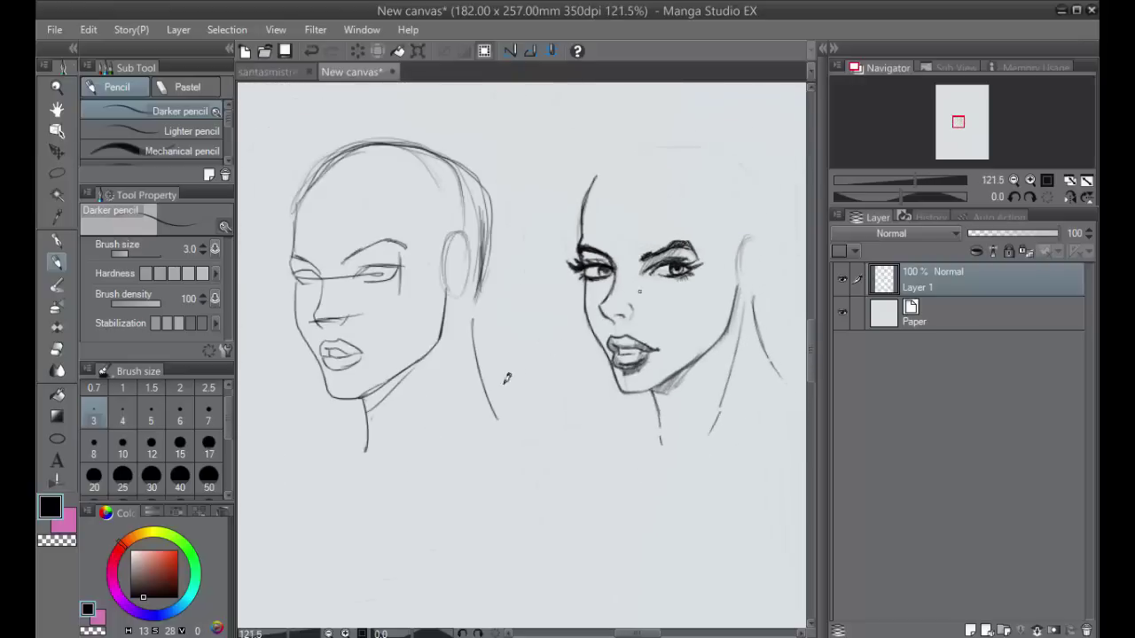
drag(719, 387, 678, 393)
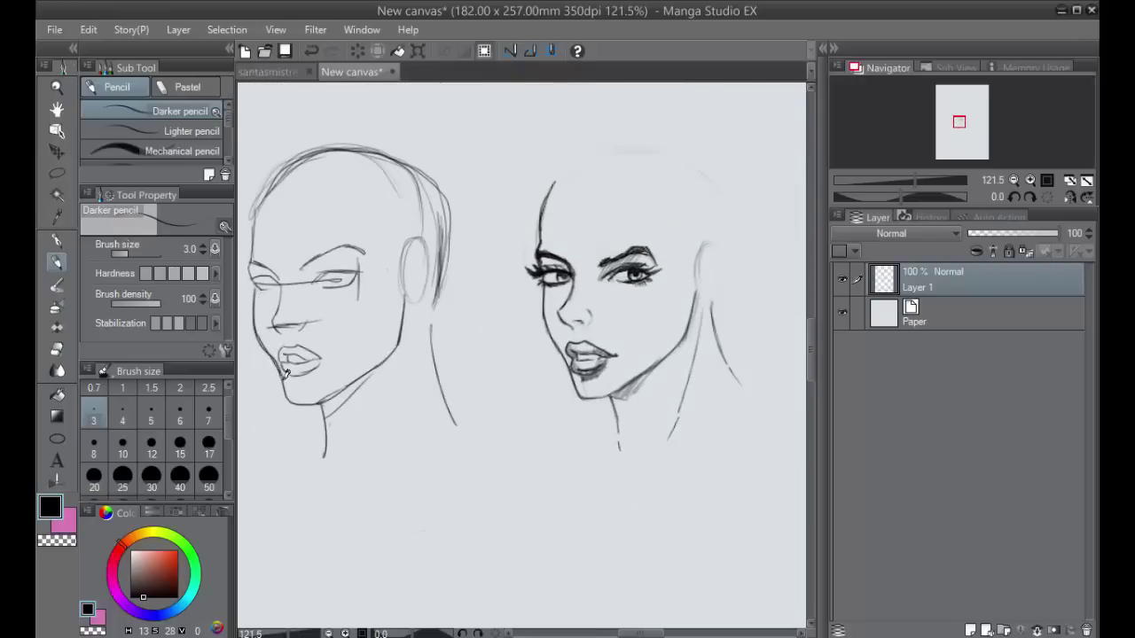
key(ctrl+z)
Draw the ear outline on the shaded head in dark pencil.
mouse_move(595, 393)
mouse_down()
mouse_move(638, 378)
mouse_move(628, 413)
mouse_up()
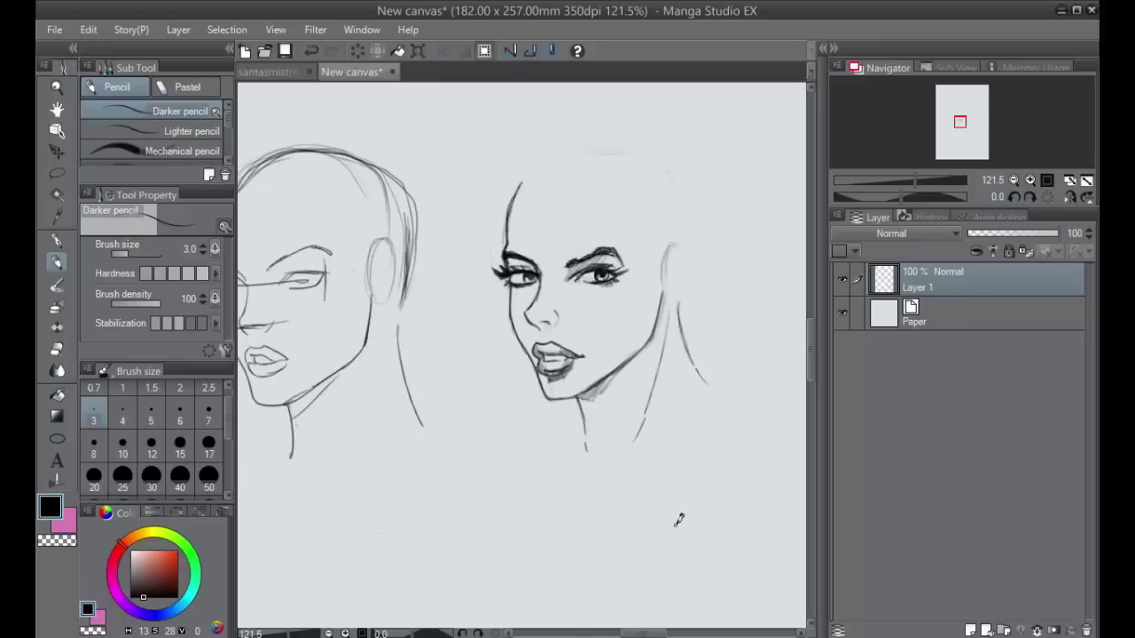
scroll(682, 230, down, 2)
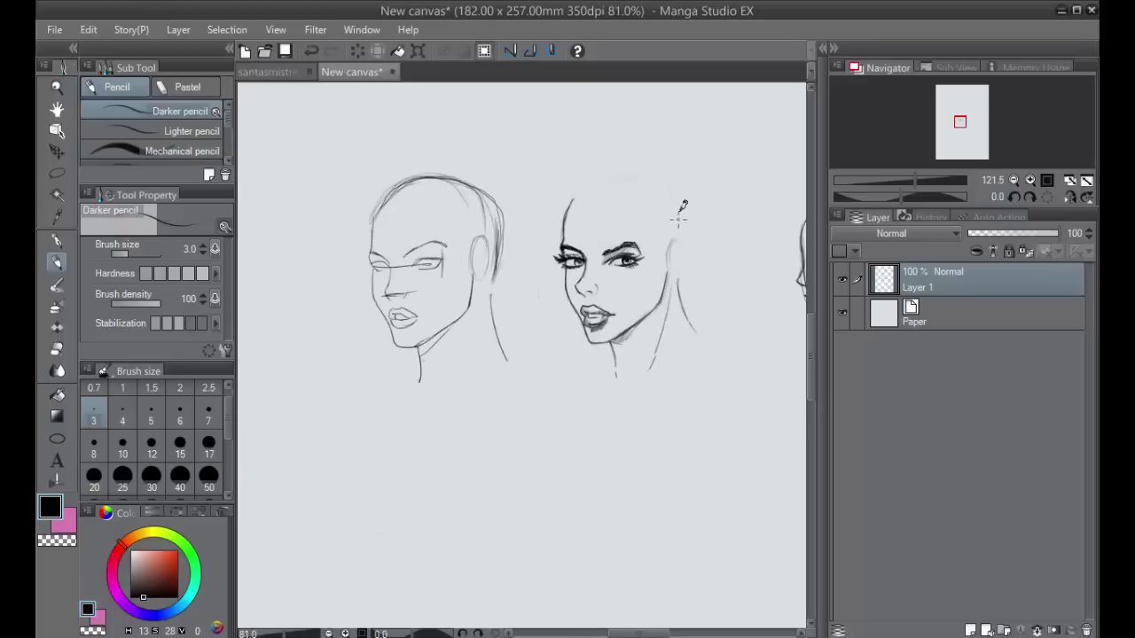
drag(699, 254, 615, 274)
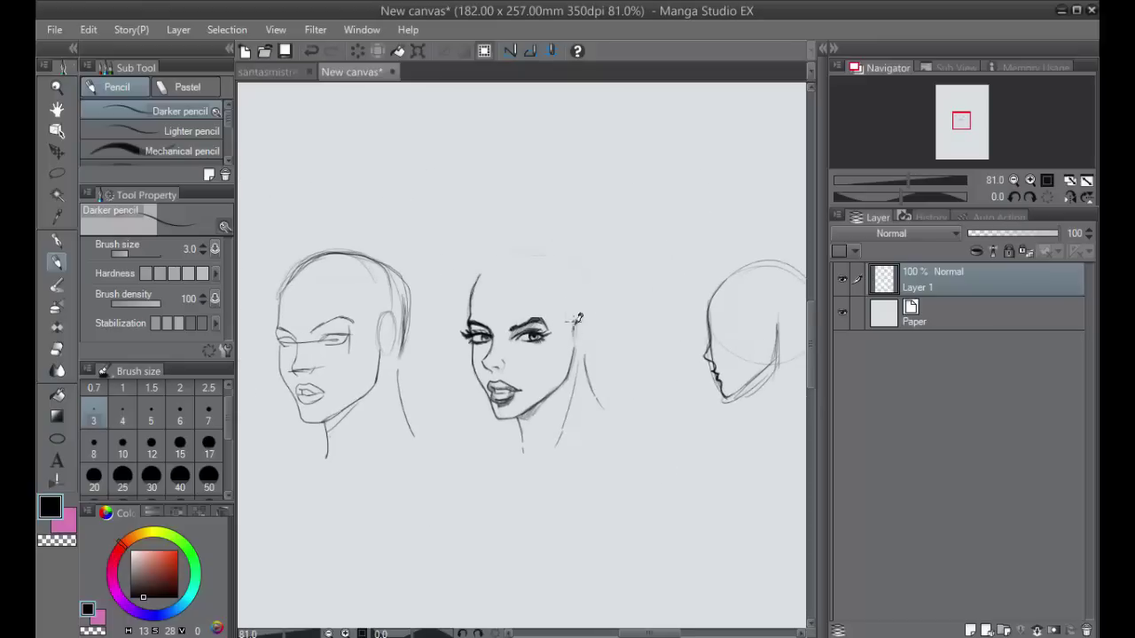
drag(575, 321, 583, 340)
mouse_move(585, 312)
mouse_down()
mouse_move(582, 351)
mouse_move(589, 326)
mouse_up()
Draw the hairline sweeping from the forehead to the ear and add long hair strands falling over the ear and beside the jaw.
drag(501, 269, 537, 321)
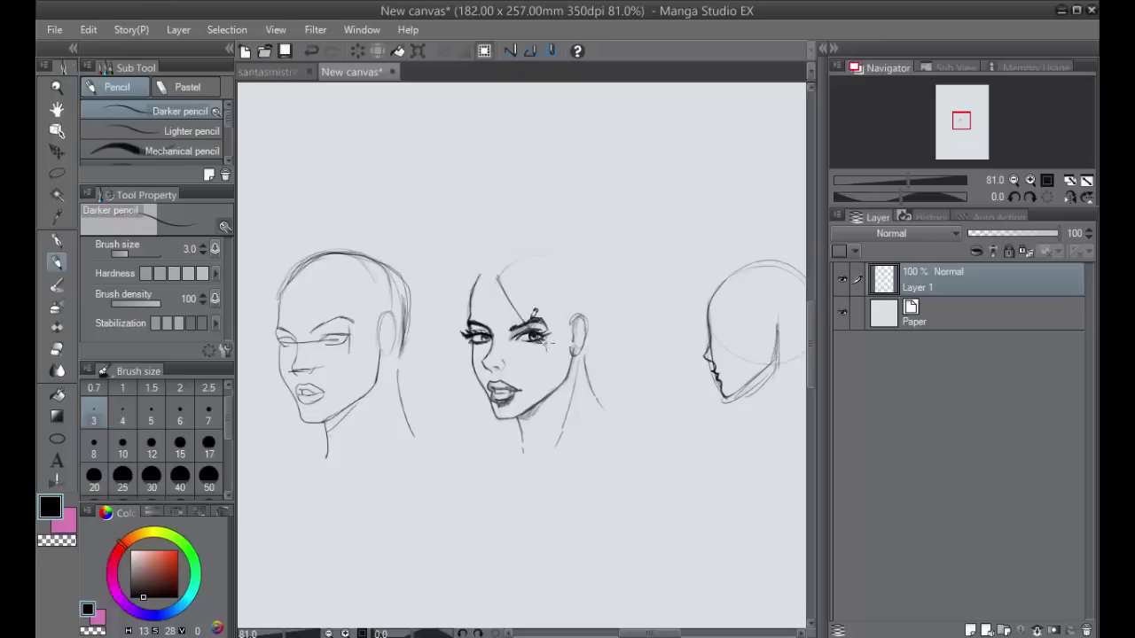
mouse_move(503, 278)
mouse_down()
mouse_move(525, 310)
mouse_move(506, 273)
mouse_move(568, 317)
mouse_up()
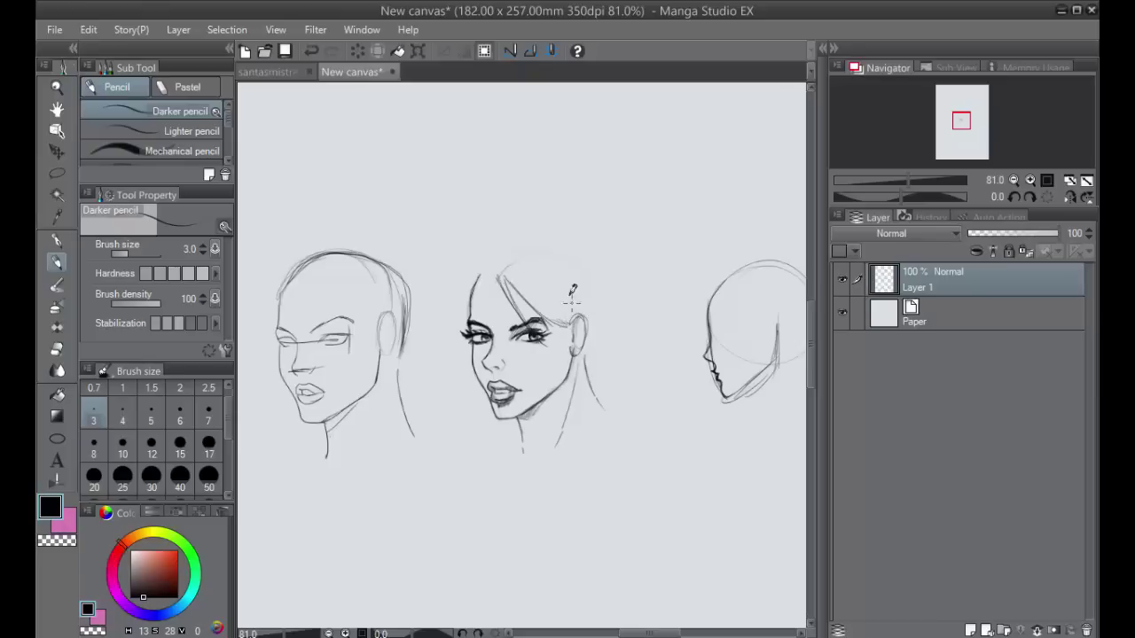
mouse_move(548, 276)
mouse_down()
mouse_move(567, 311)
mouse_move(562, 287)
mouse_move(572, 351)
mouse_move(556, 286)
mouse_move(574, 296)
mouse_move(564, 270)
mouse_move(577, 280)
mouse_move(581, 366)
mouse_up()
drag(576, 292, 570, 424)
mouse_move(579, 341)
mouse_down()
mouse_move(566, 419)
mouse_move(563, 401)
mouse_move(557, 414)
mouse_up()
drag(581, 367, 563, 413)
drag(587, 313, 580, 378)
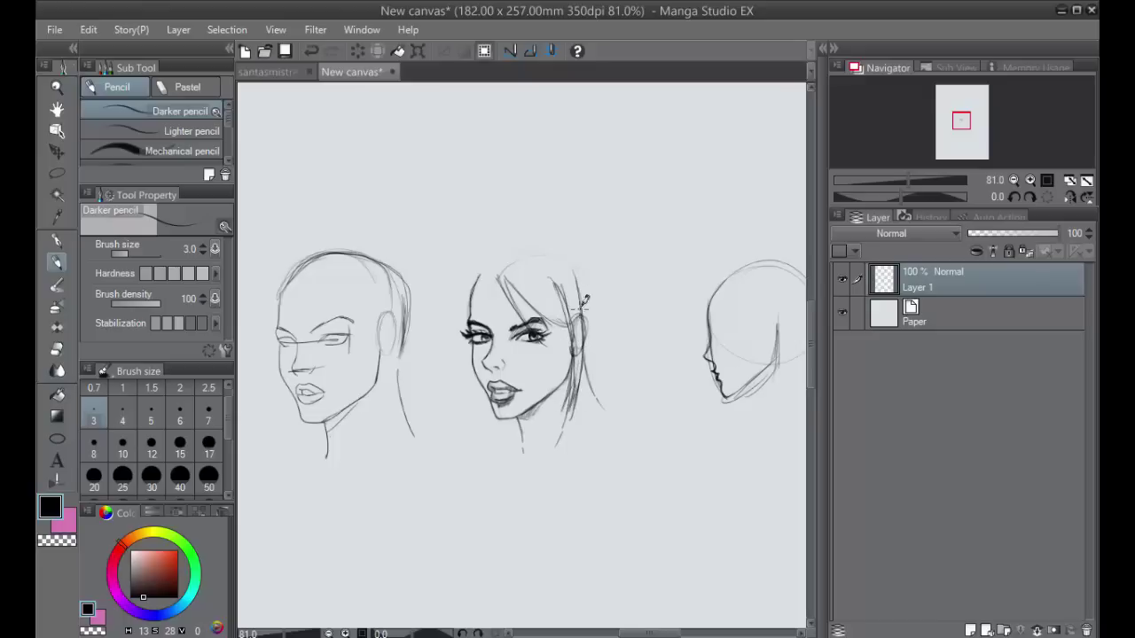
mouse_move(573, 292)
mouse_down()
mouse_move(568, 355)
mouse_move(558, 275)
mouse_move(581, 380)
mouse_up()
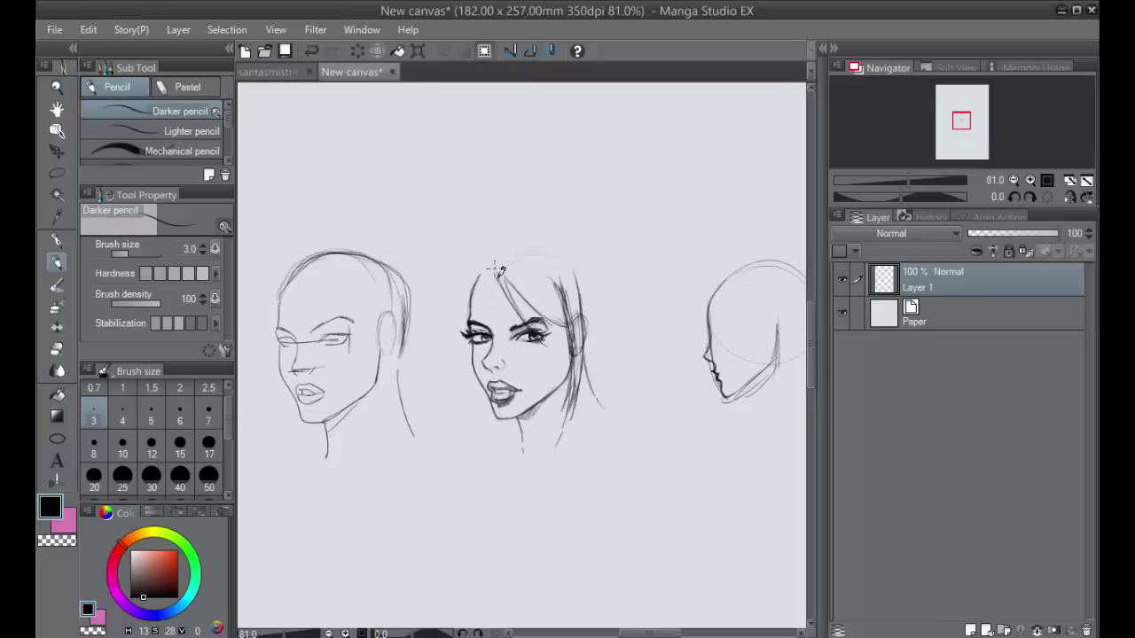
Outline the hair from the parting over the crown and down the back, and add dense dark strands behind the ear.
mouse_move(494, 268)
mouse_down()
mouse_move(523, 263)
mouse_move(527, 245)
mouse_move(566, 244)
mouse_move(588, 267)
mouse_move(602, 330)
mouse_up()
drag(593, 282, 609, 362)
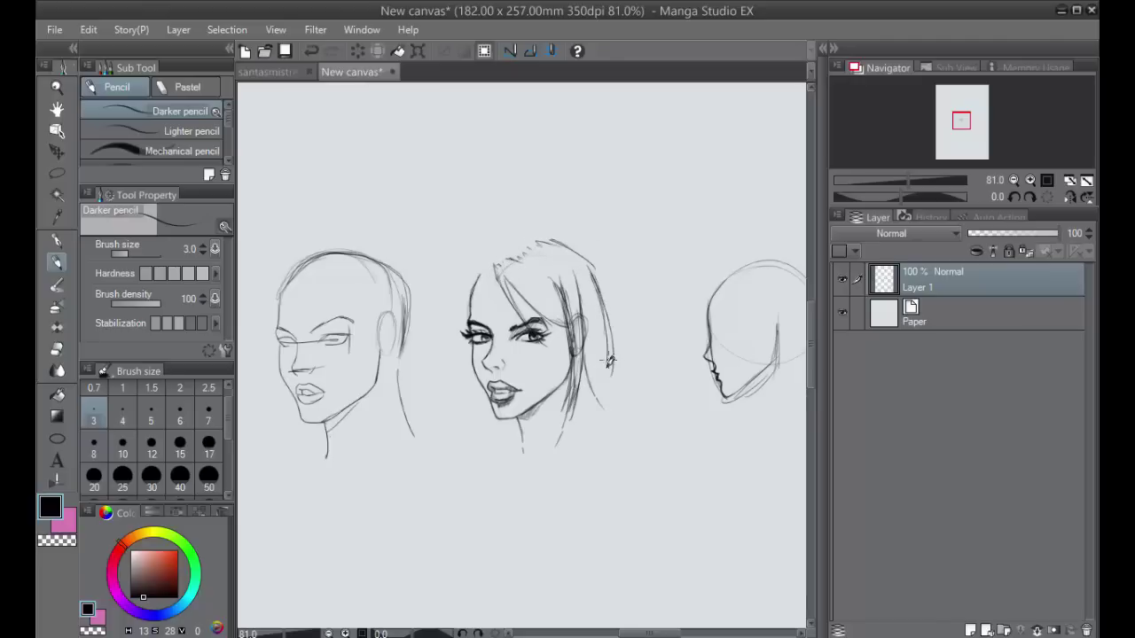
drag(588, 297, 586, 374)
drag(589, 317, 588, 385)
drag(591, 296, 590, 398)
drag(594, 315, 599, 363)
mouse_move(585, 293)
mouse_down()
mouse_move(592, 407)
mouse_move(589, 336)
mouse_move(585, 400)
mouse_up()
mouse_move(595, 328)
mouse_down()
mouse_move(591, 397)
mouse_move(579, 390)
mouse_move(571, 406)
mouse_move(571, 387)
mouse_move(591, 400)
mouse_move(611, 372)
mouse_up()
drag(592, 255, 612, 344)
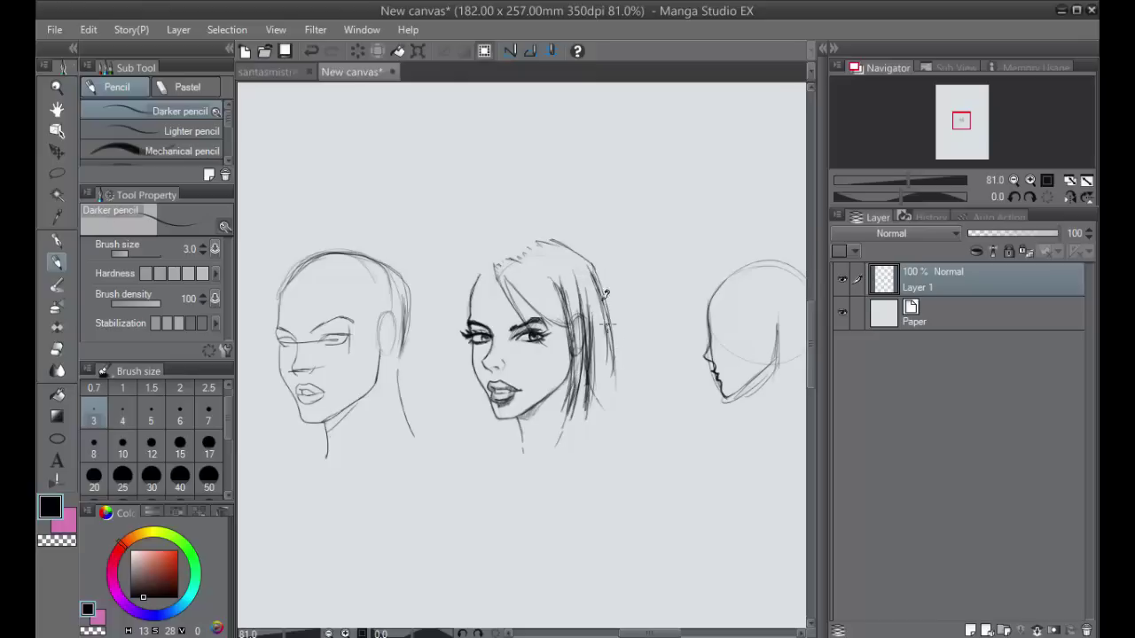
Lengthen the outer strands at the back of the hair and darken their ends into an outward flick at shoulder height.
drag(603, 290, 617, 399)
drag(610, 343, 617, 413)
drag(601, 370, 596, 399)
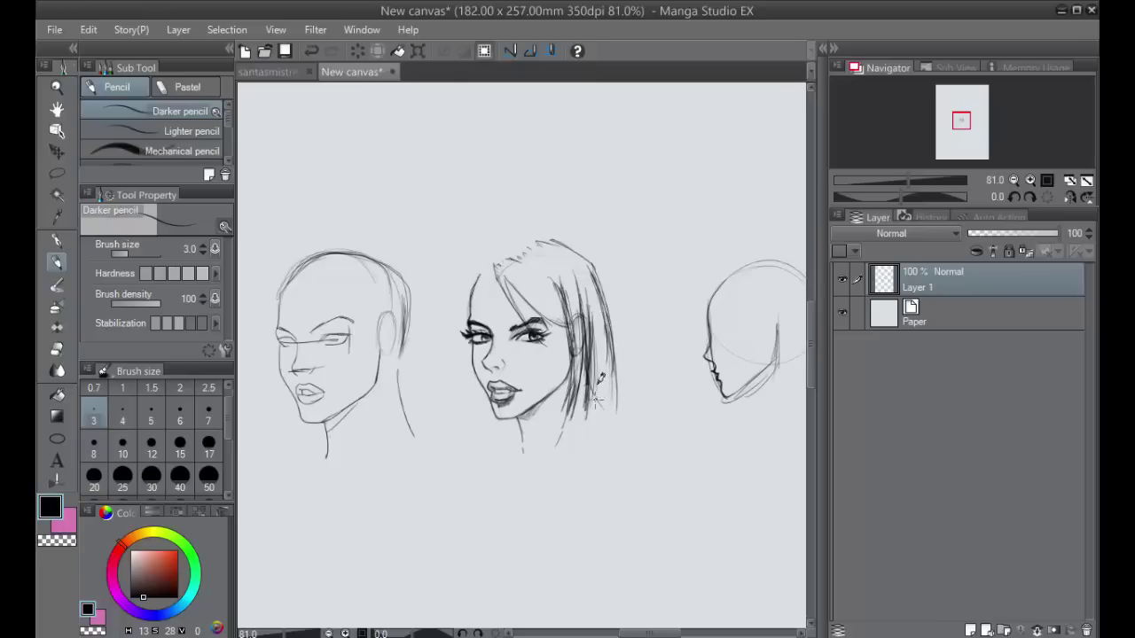
mouse_move(593, 353)
mouse_down()
mouse_move(586, 420)
mouse_move(600, 358)
mouse_move(598, 397)
mouse_move(607, 392)
mouse_move(610, 419)
mouse_move(627, 429)
mouse_move(621, 398)
mouse_move(631, 431)
mouse_up()
mouse_move(605, 393)
mouse_down()
mouse_move(615, 419)
mouse_move(585, 415)
mouse_up()
mouse_move(587, 346)
mouse_down()
mouse_move(592, 420)
mouse_move(620, 429)
mouse_move(641, 415)
mouse_move(604, 409)
mouse_up()
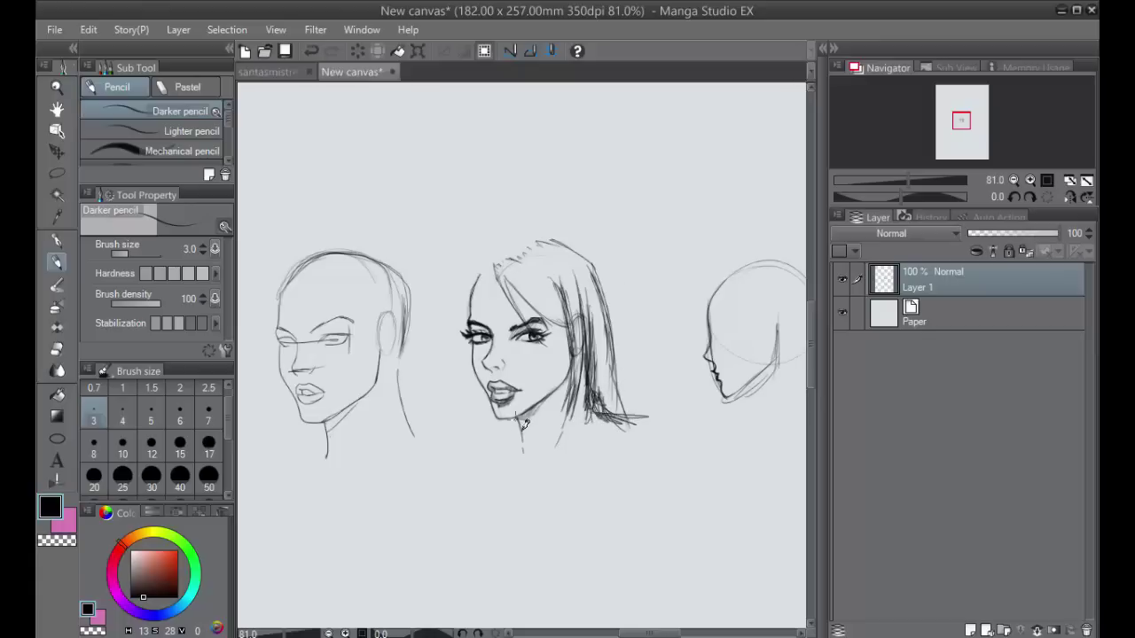
Sketch the shaded head's neck lines and a V-shaped collar beneath the chin.
drag(519, 417, 541, 463)
drag(567, 403, 537, 465)
mouse_move(564, 427)
mouse_down()
mouse_move(509, 459)
mouse_move(635, 425)
mouse_move(546, 475)
mouse_move(495, 459)
mouse_up()
key(ctrl+z)
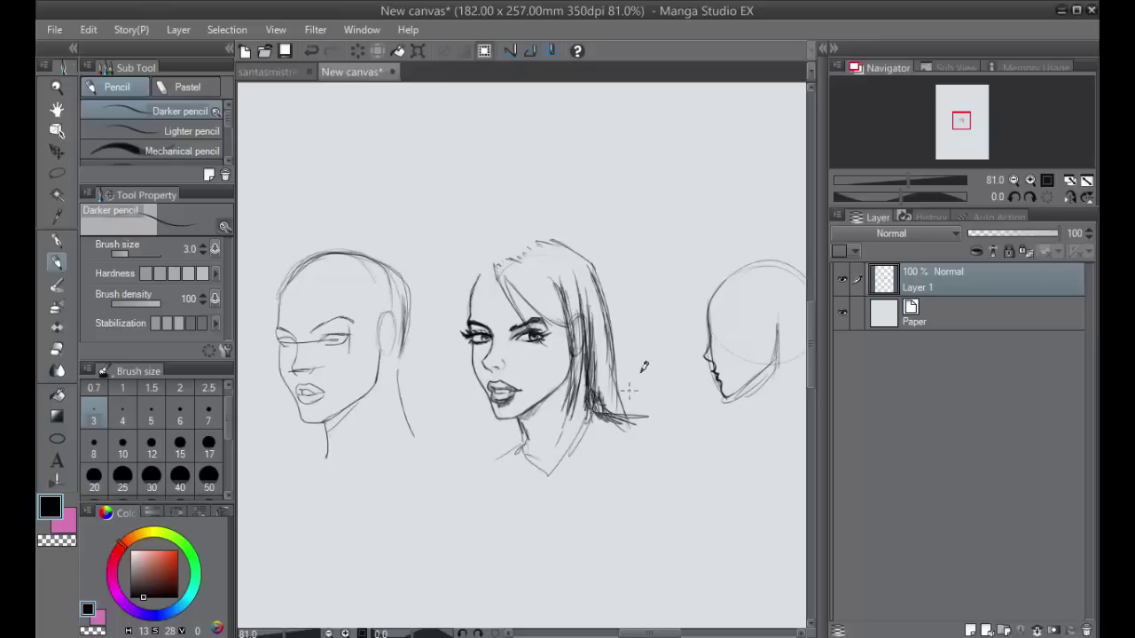
Draw the hair on the far side of the face, from the crown past the eye and down beside the neck.
mouse_move(535, 234)
mouse_down()
mouse_move(580, 258)
mouse_move(512, 231)
mouse_move(466, 273)
mouse_move(478, 302)
mouse_move(500, 261)
mouse_move(489, 279)
mouse_move(483, 259)
mouse_move(446, 314)
mouse_move(455, 361)
mouse_up()
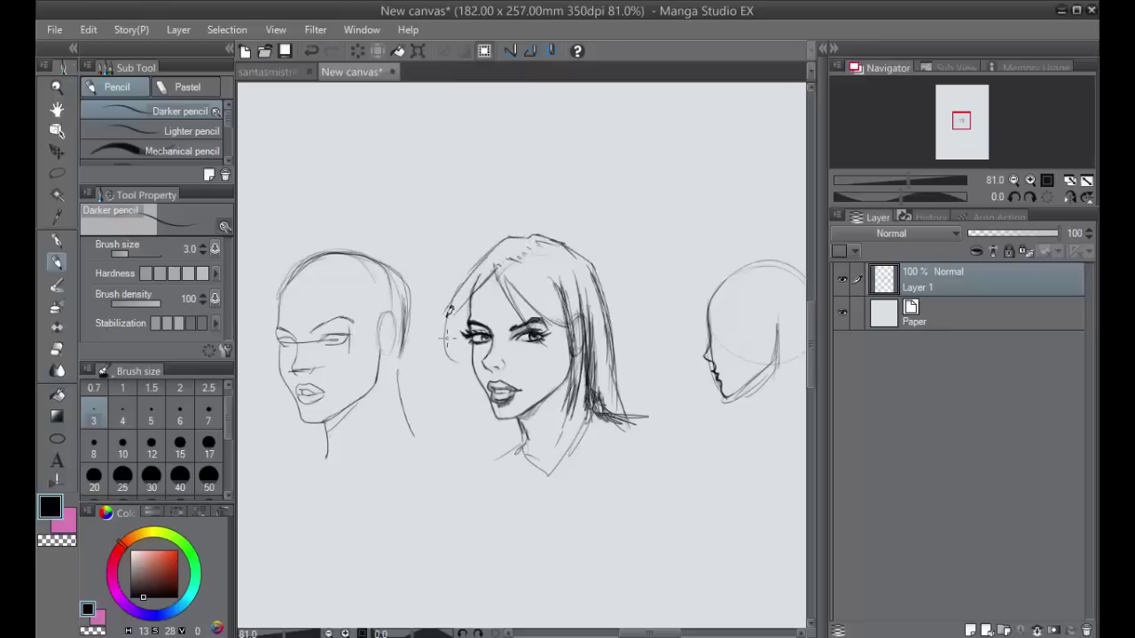
drag(464, 299, 446, 354)
mouse_move(472, 308)
mouse_down()
mouse_move(445, 353)
mouse_move(472, 452)
mouse_up()
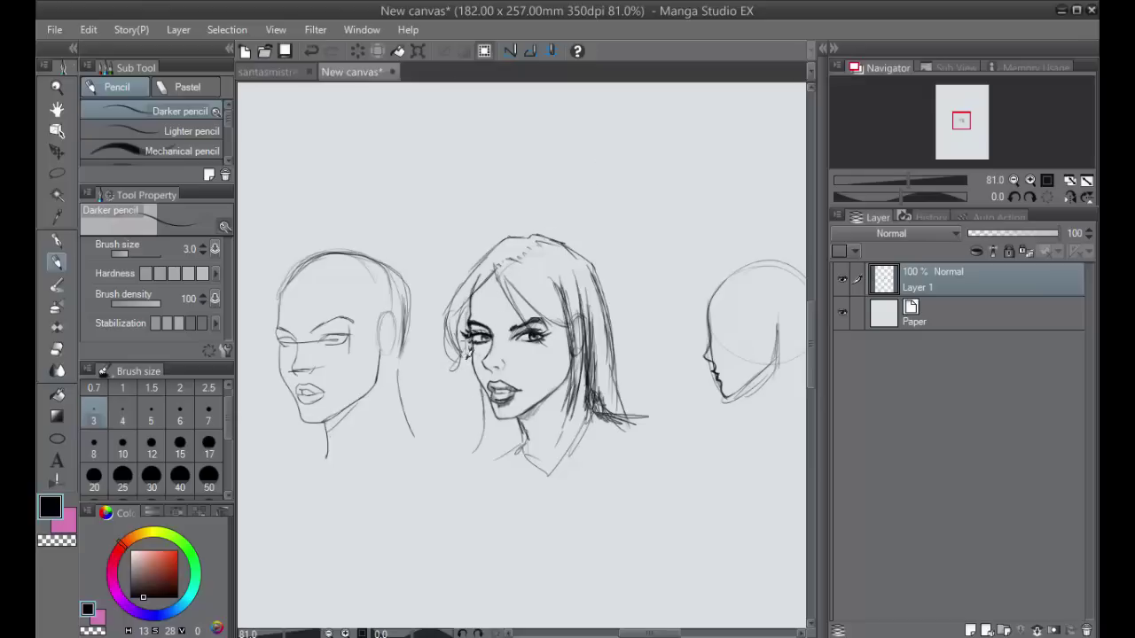
mouse_move(481, 399)
mouse_down()
mouse_move(476, 452)
mouse_move(494, 426)
mouse_up()
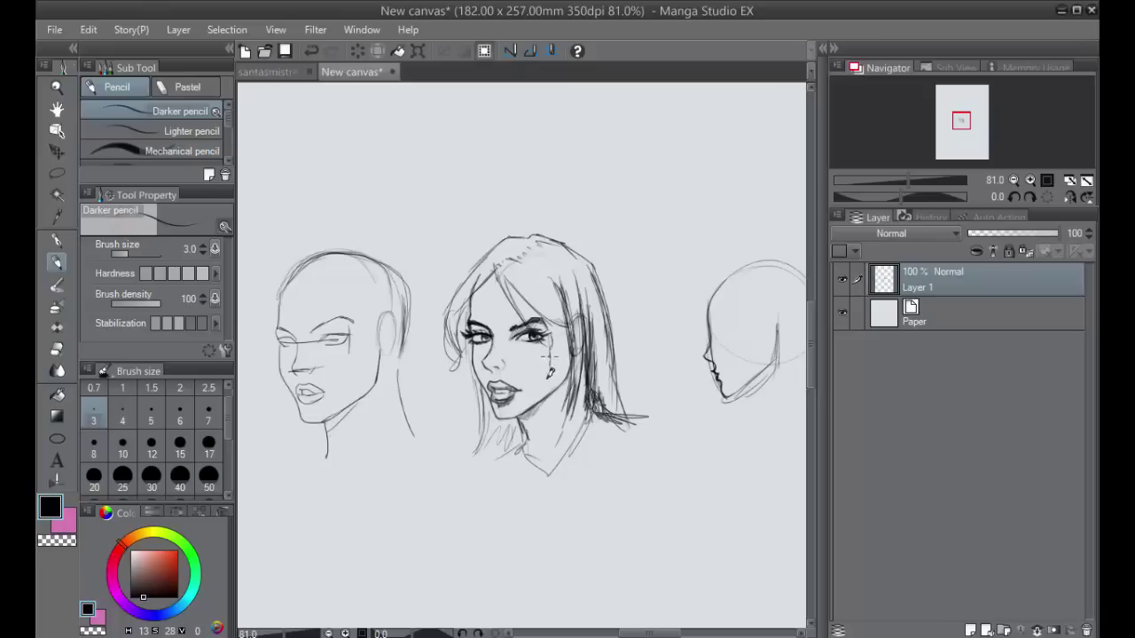
Hatch shadow along the near cheek and jaw, and add light shading beside the nose.
drag(549, 373, 541, 384)
mouse_move(561, 317)
mouse_down()
mouse_move(553, 393)
mouse_move(525, 408)
mouse_up()
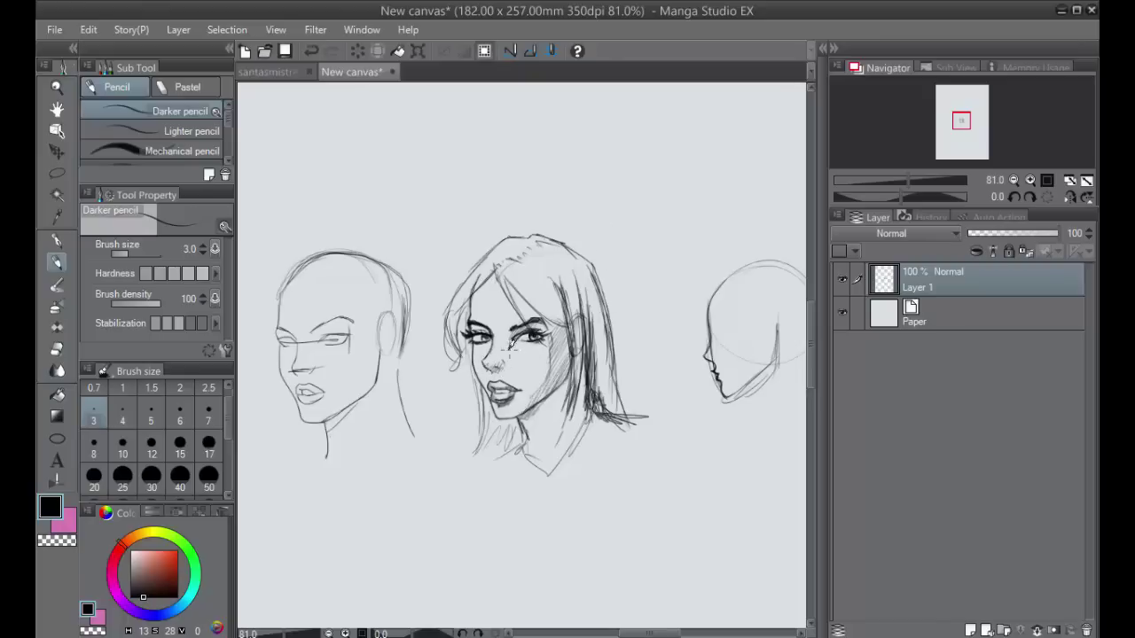
mouse_move(508, 349)
mouse_down()
mouse_move(508, 332)
mouse_move(508, 345)
mouse_up()
Soften the shading beside the nose and under the near eye with Transparent watercolor, using light grey sampled from the canvas.
scroll(556, 257, up, 3)
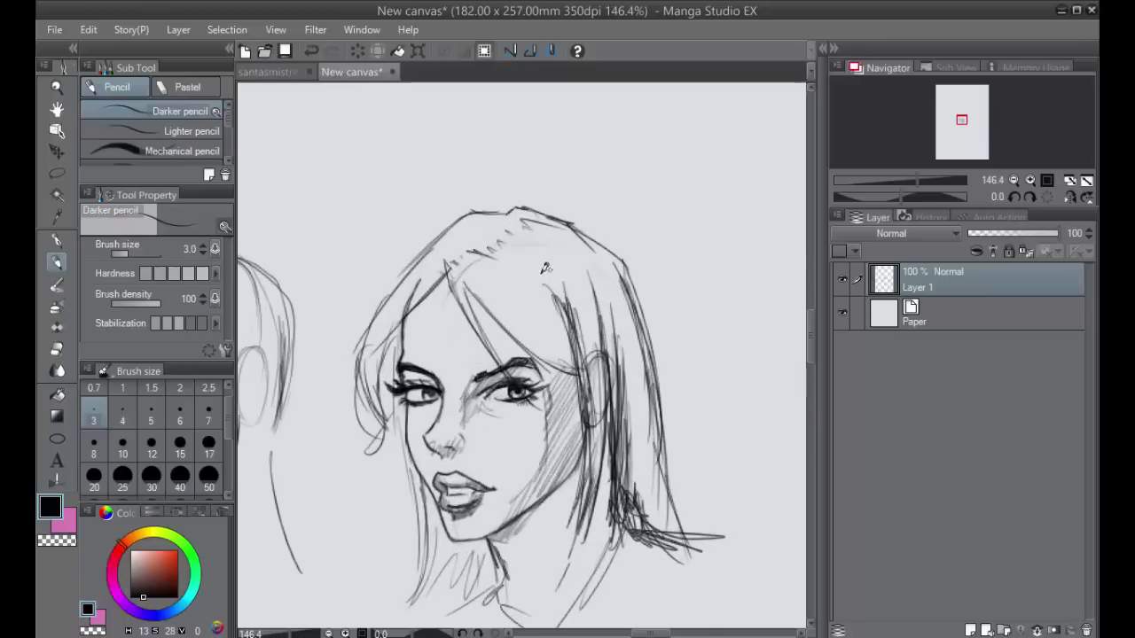
click(56, 285)
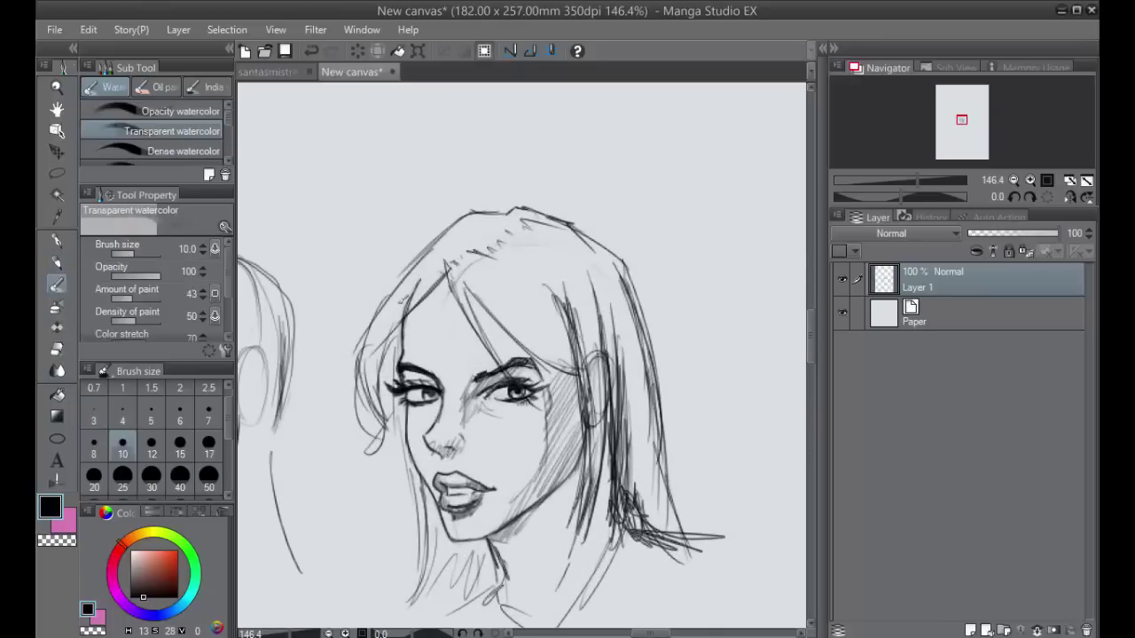
mouse_move(481, 406)
mouse_down()
mouse_move(477, 385)
mouse_move(476, 414)
mouse_up()
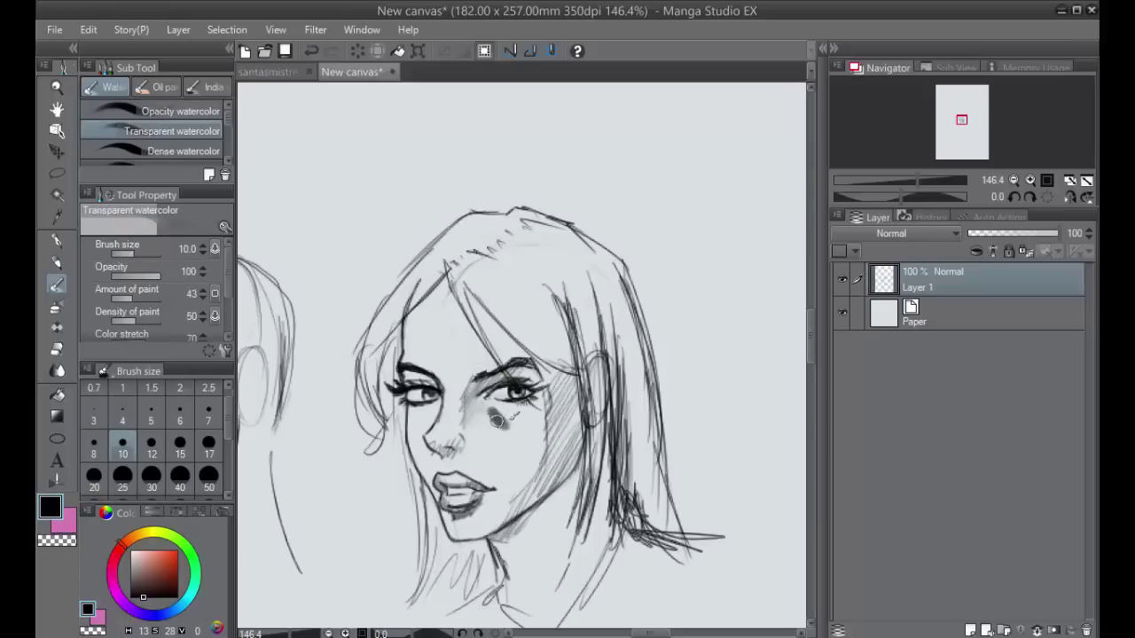
key(ctrl+z)
alt+click(505, 433)
mouse_move(499, 419)
mouse_down()
mouse_move(465, 420)
mouse_move(458, 404)
mouse_up()
scroll(669, 172, down, 3)
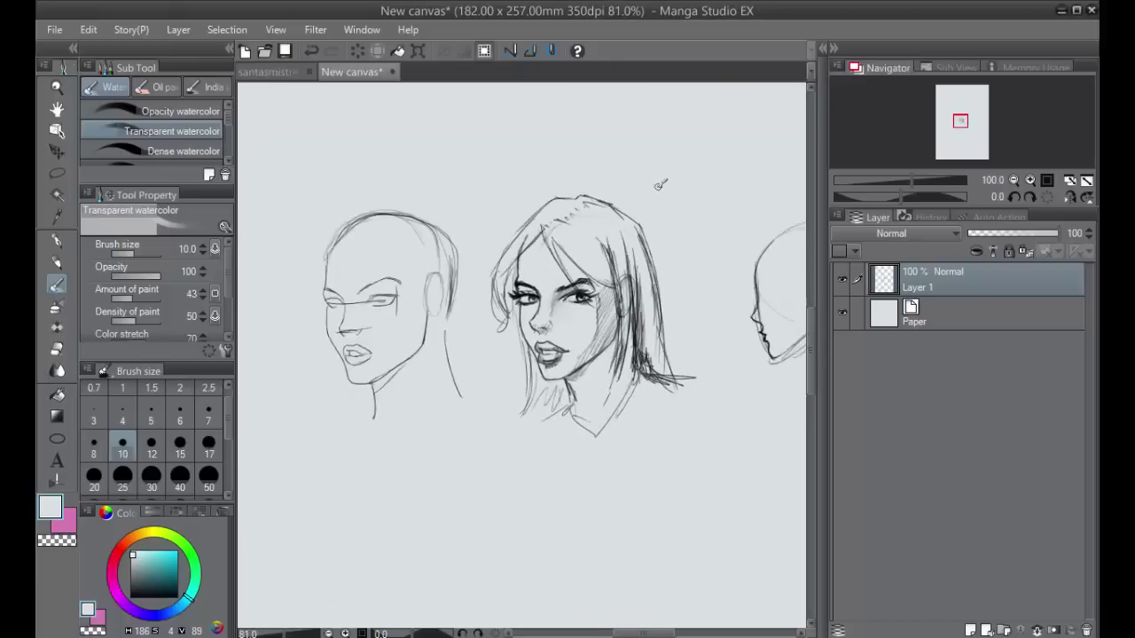
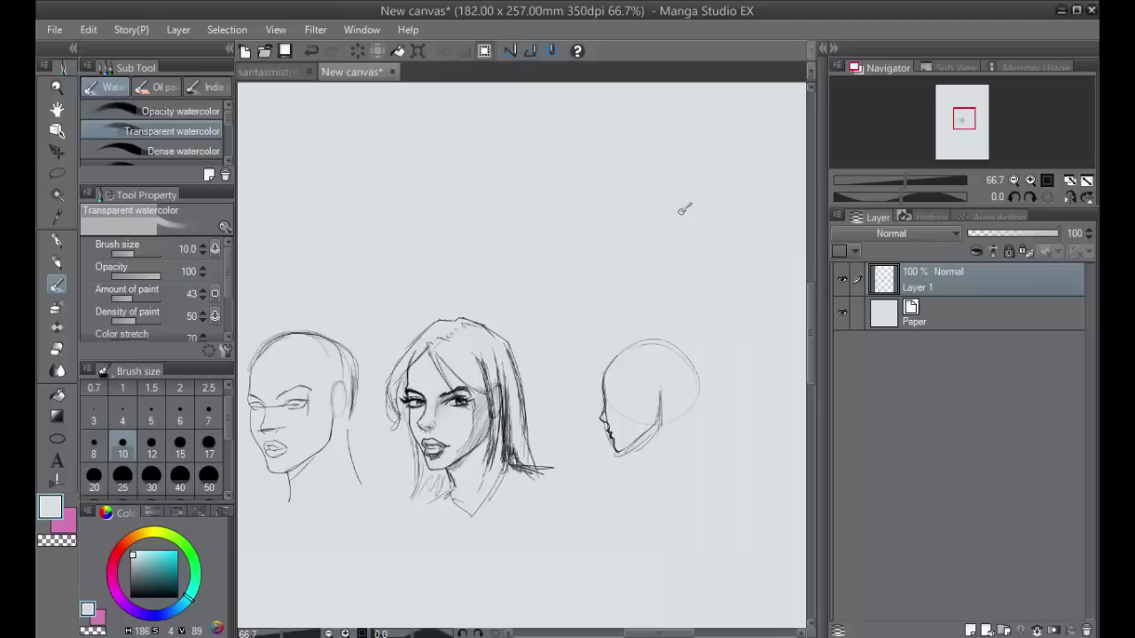
Try an orange centre line down the face from hairline to chin with the Mapping pen and undo it.
scroll(682, 210, up, 6)
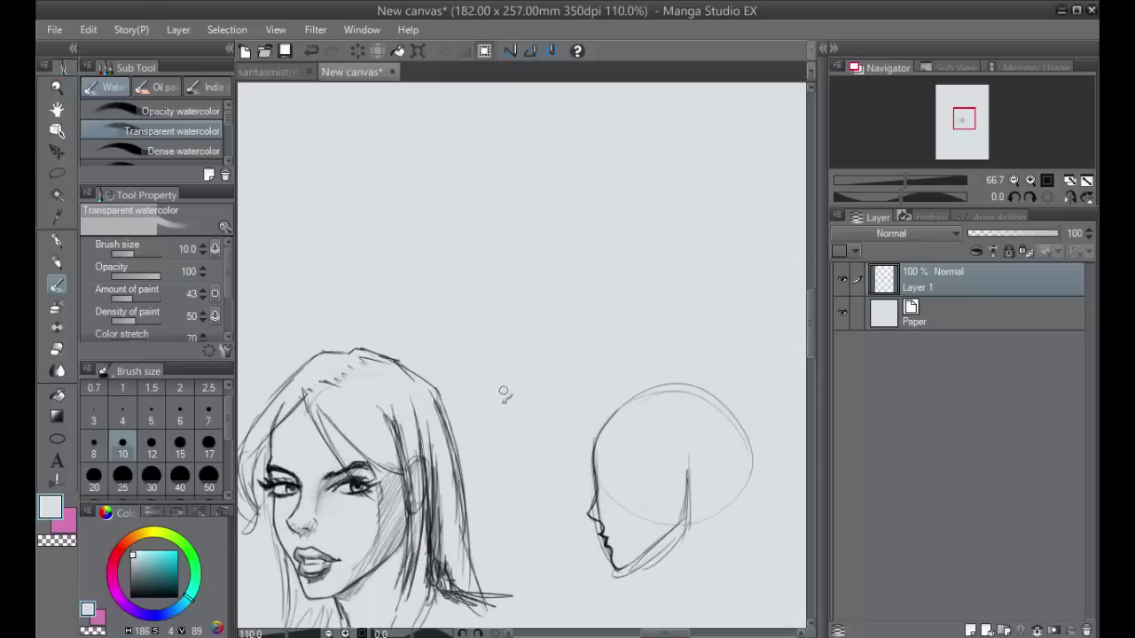
drag(502, 467, 577, 310)
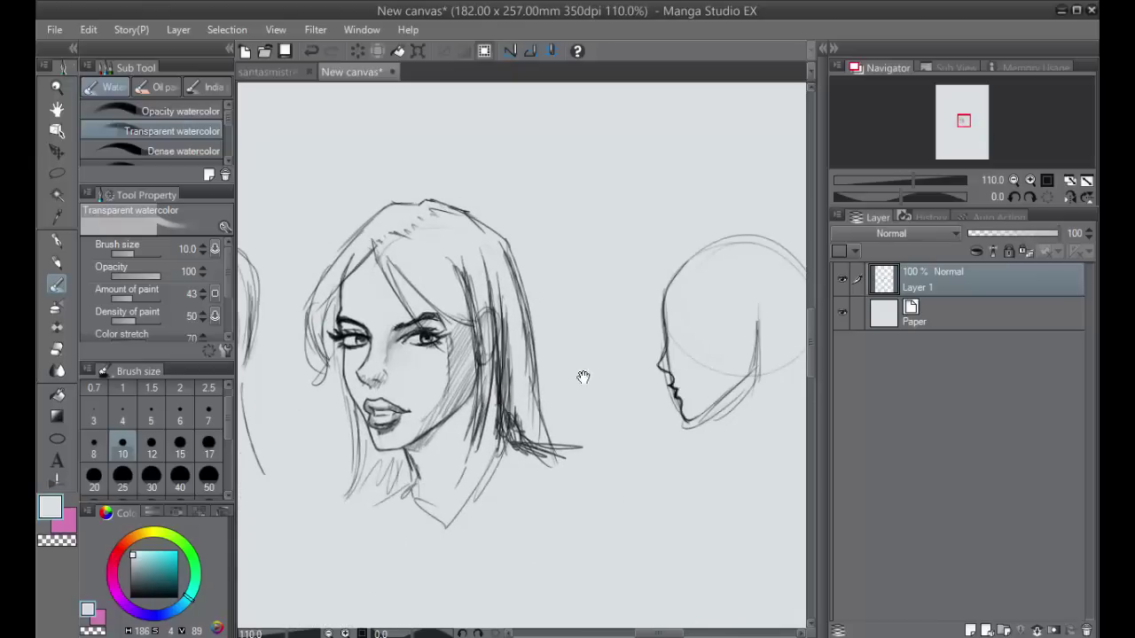
drag(516, 365, 621, 353)
scroll(624, 337, up, 2)
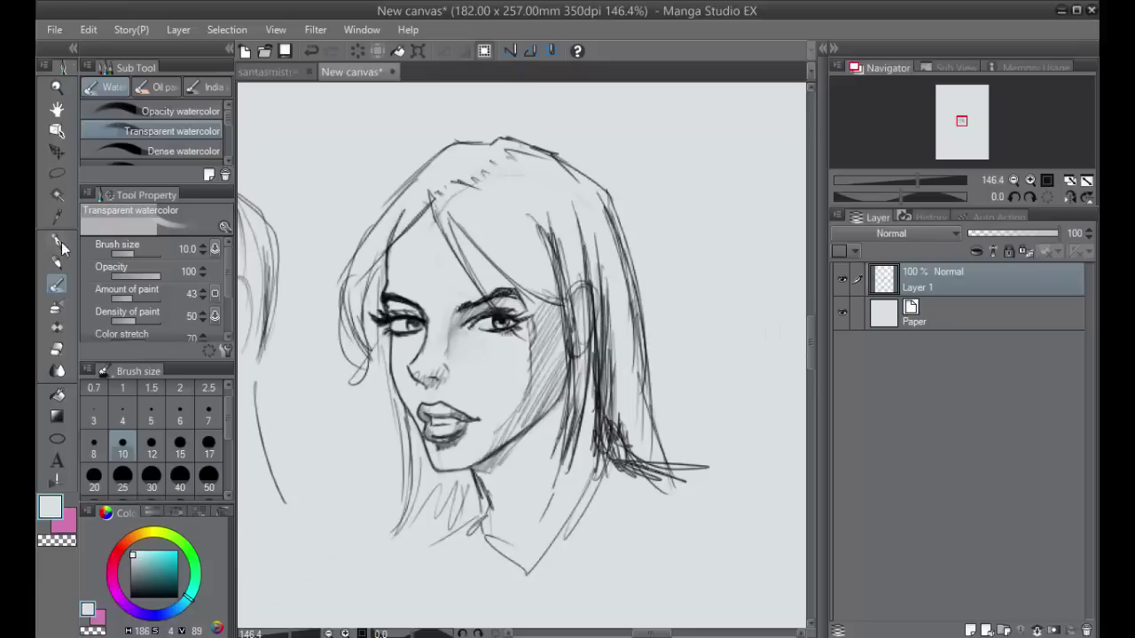
click(58, 244)
click(125, 539)
click(172, 559)
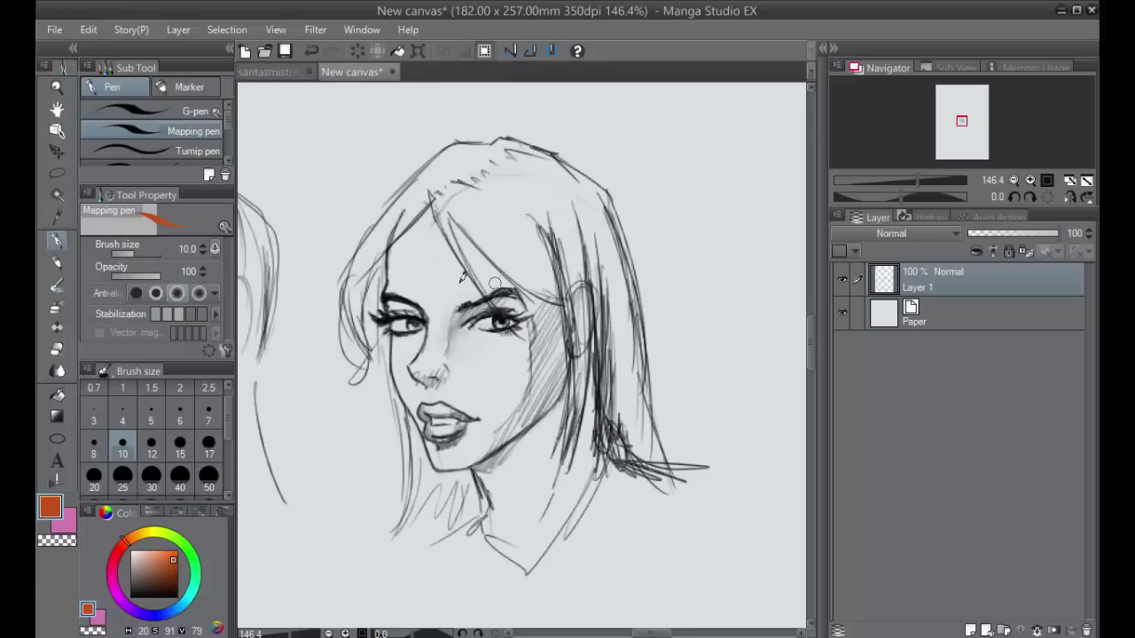
drag(430, 212, 423, 306)
mouse_move(429, 246)
mouse_down()
mouse_move(410, 372)
mouse_move(435, 394)
mouse_move(441, 468)
mouse_up()
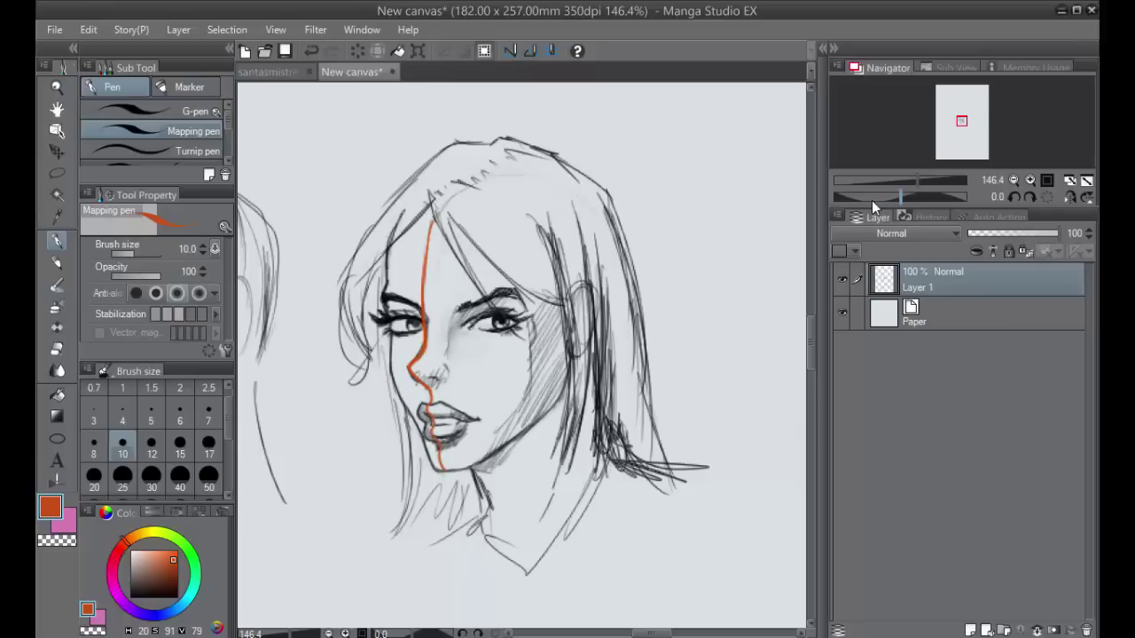
key(ctrl+z)
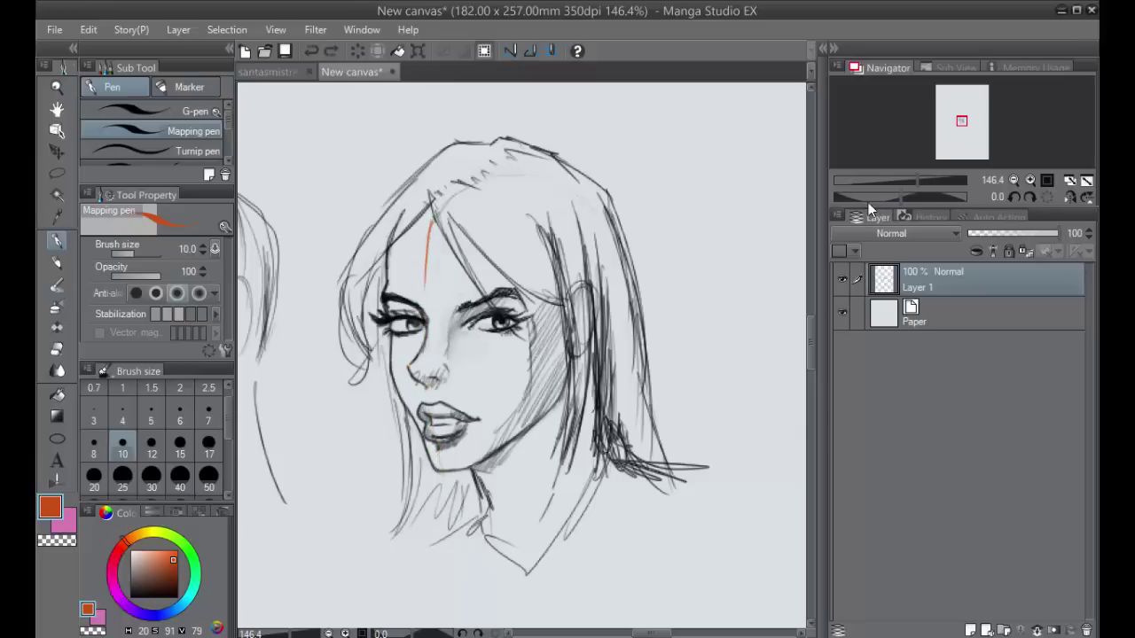
drag(867, 202, 853, 203)
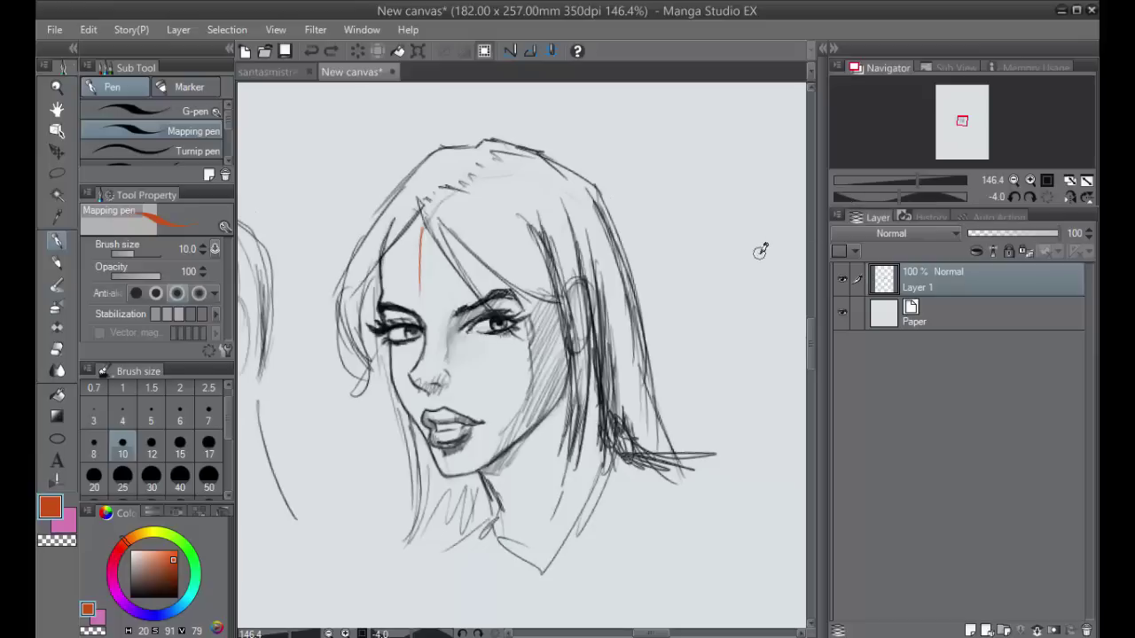
key(ctrl+z)
Select the whole shaded head, including its hair and collar, with the Lasso marquee.
scroll(758, 254, down, 5)
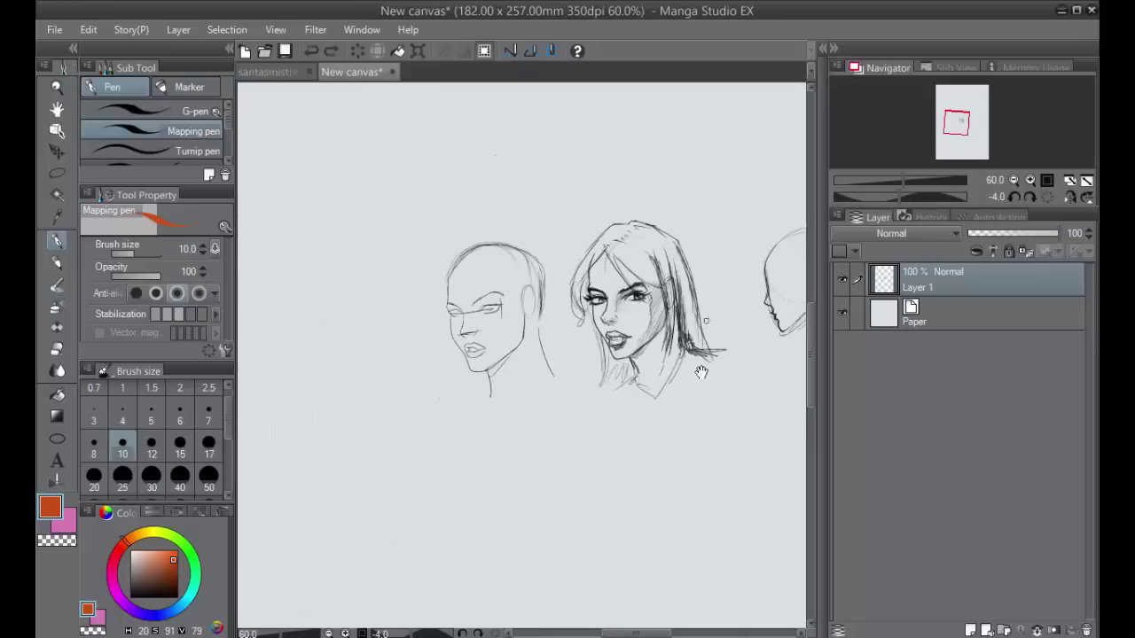
drag(701, 373, 540, 372)
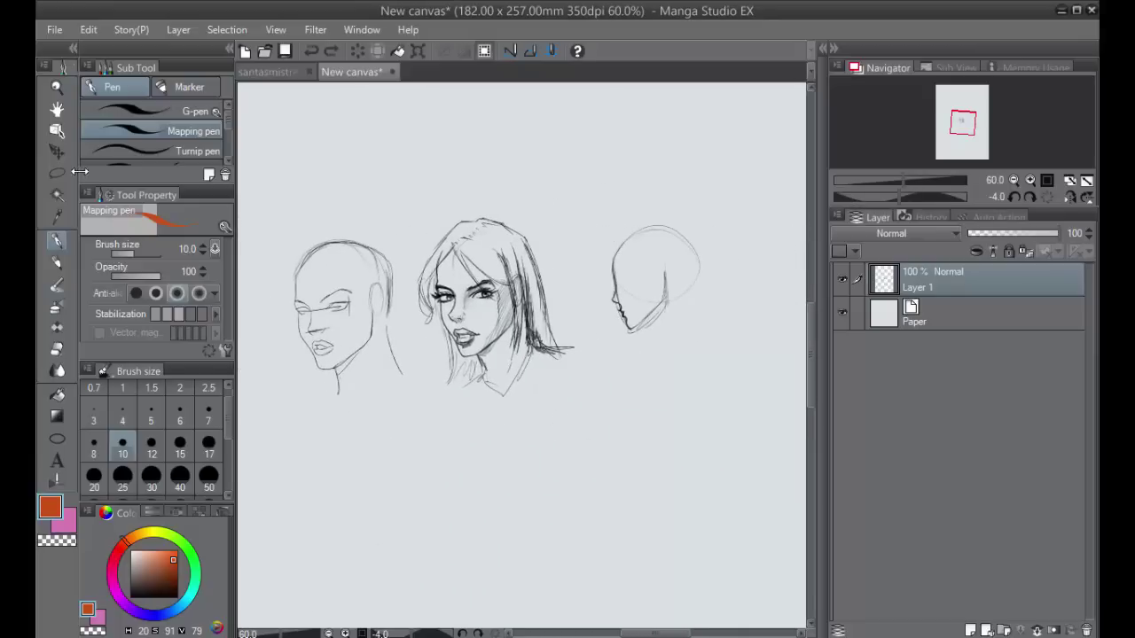
click(56, 151)
drag(585, 450, 608, 473)
click(56, 172)
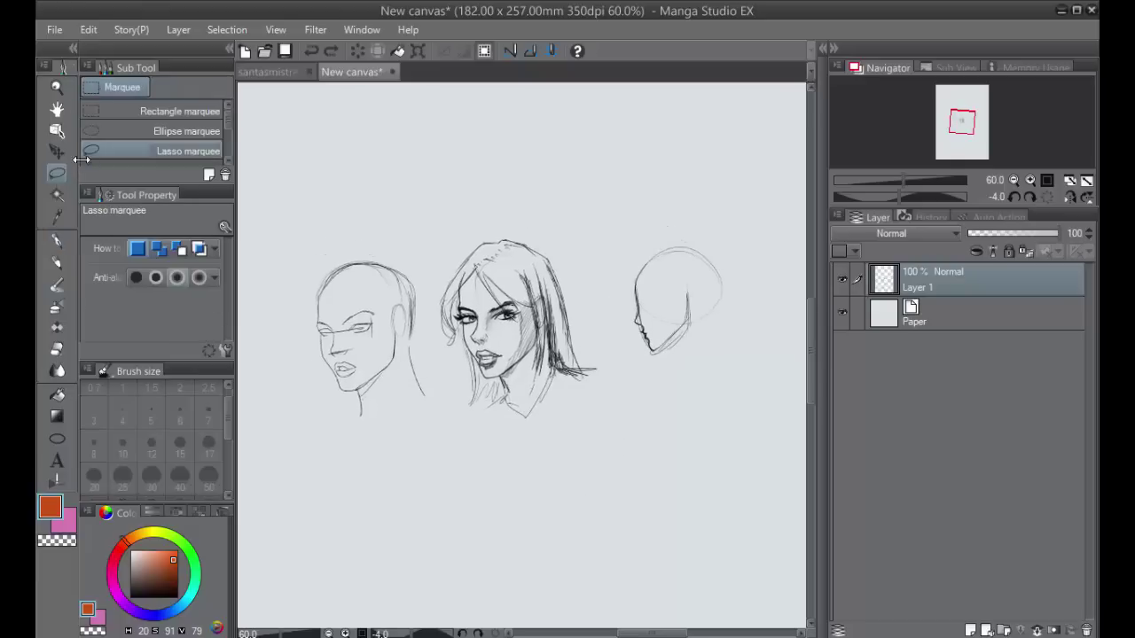
mouse_move(533, 200)
mouse_down()
mouse_move(439, 313)
mouse_move(597, 400)
mouse_move(542, 223)
mouse_up()
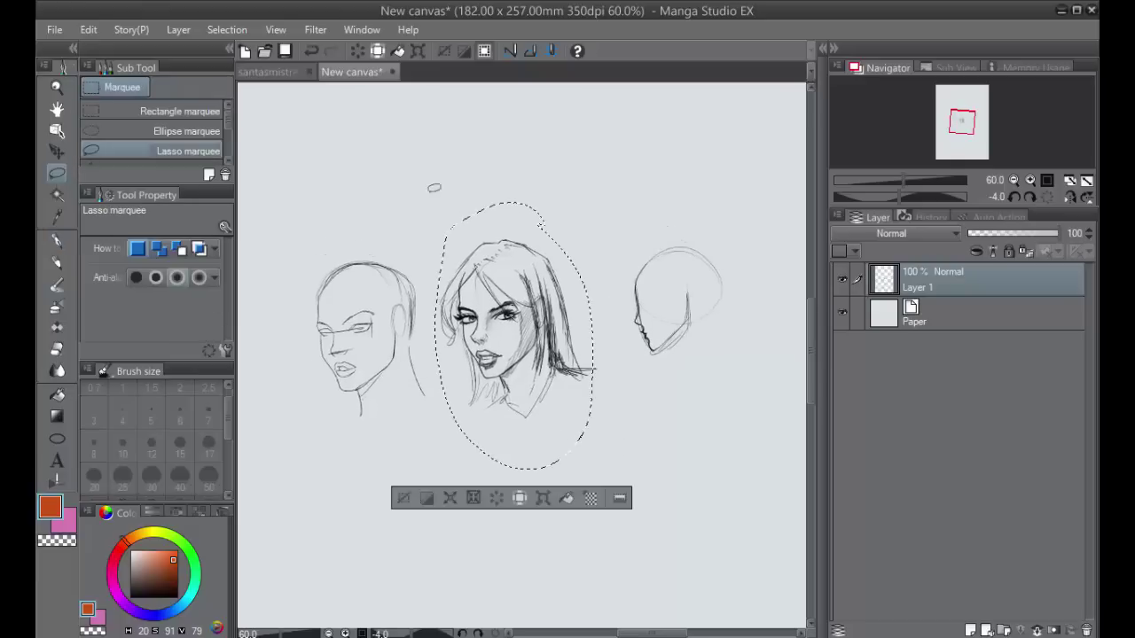
Try moving the selected shaded head onto the bald construction head with a transform, and undo the move.
click(542, 498)
drag(537, 341, 398, 347)
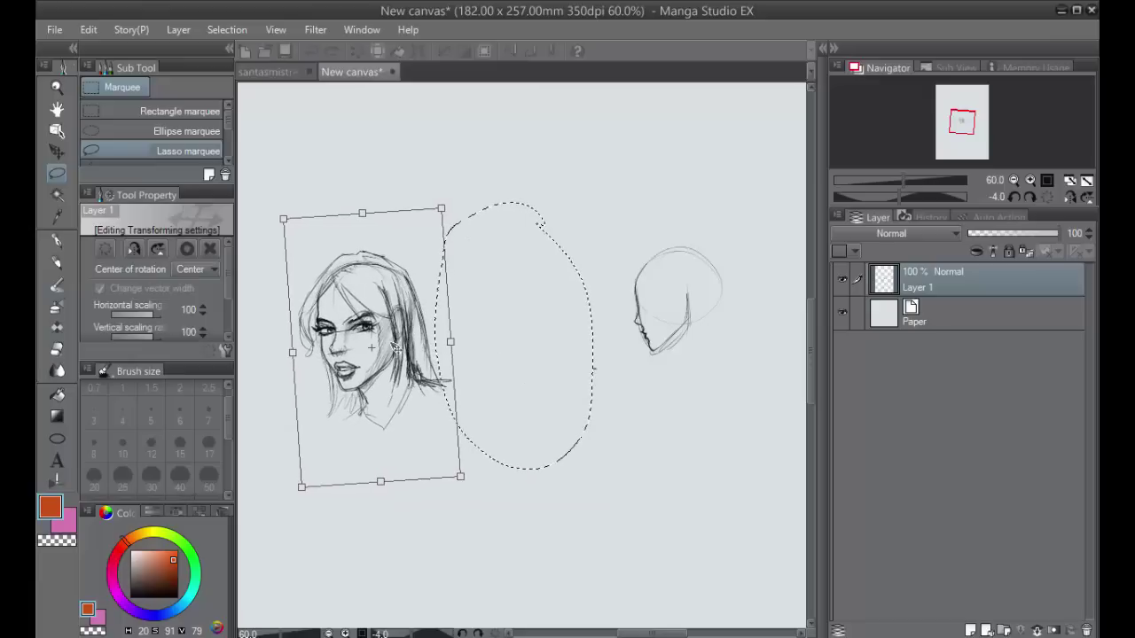
key(Return)
scroll(469, 424, up, 1)
drag(581, 305, 582, 322)
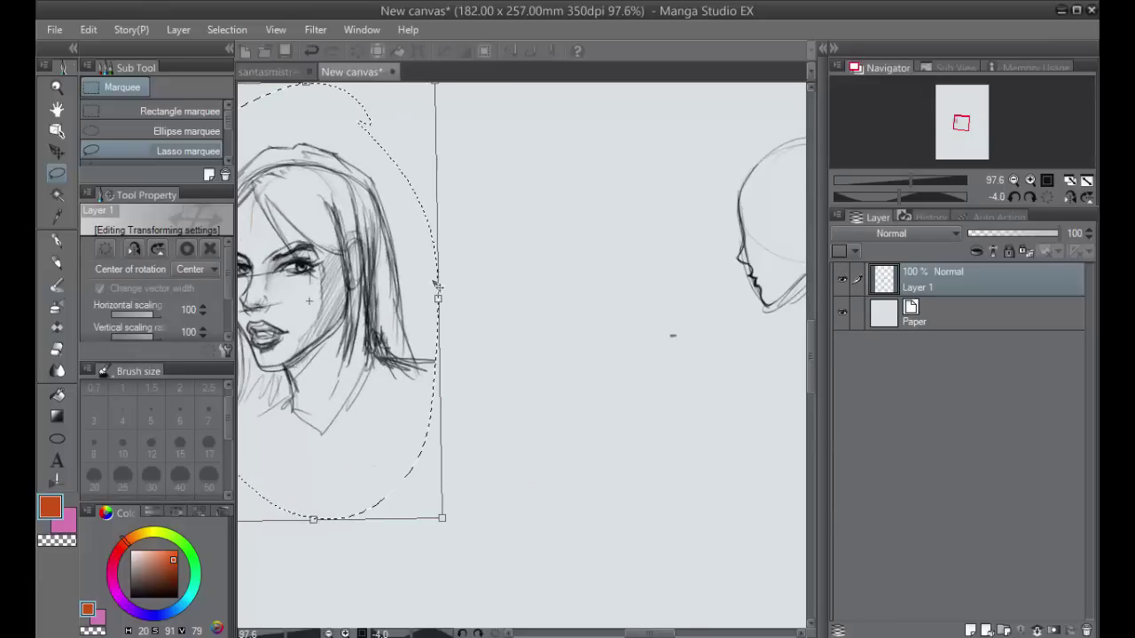
click(187, 248)
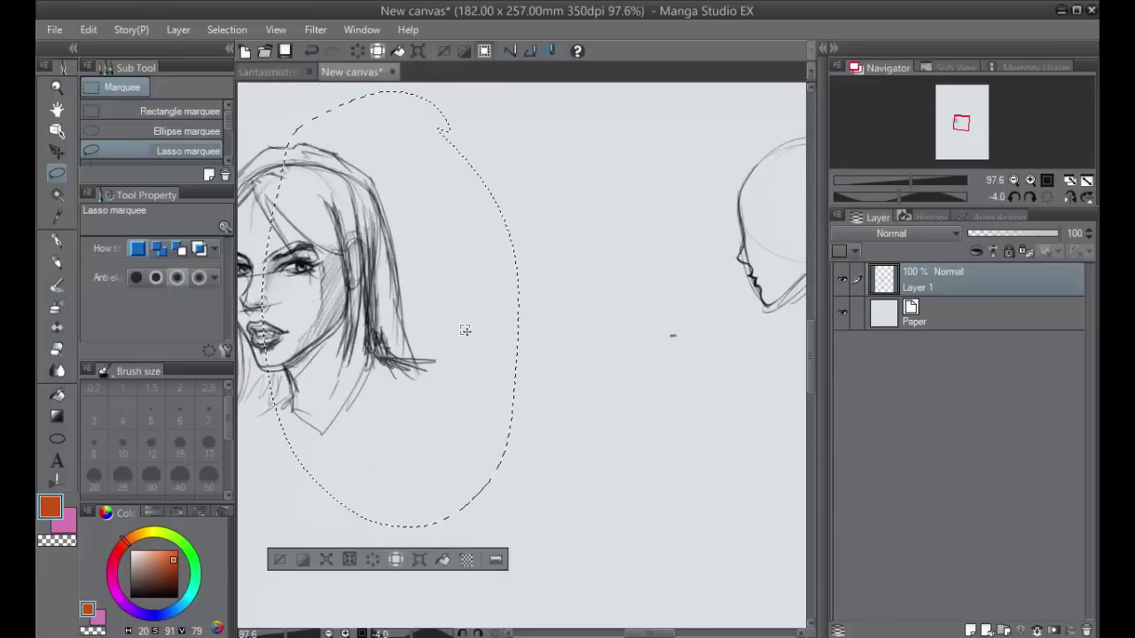
key(ctrl+z)
drag(564, 290, 412, 316)
drag(417, 373, 583, 375)
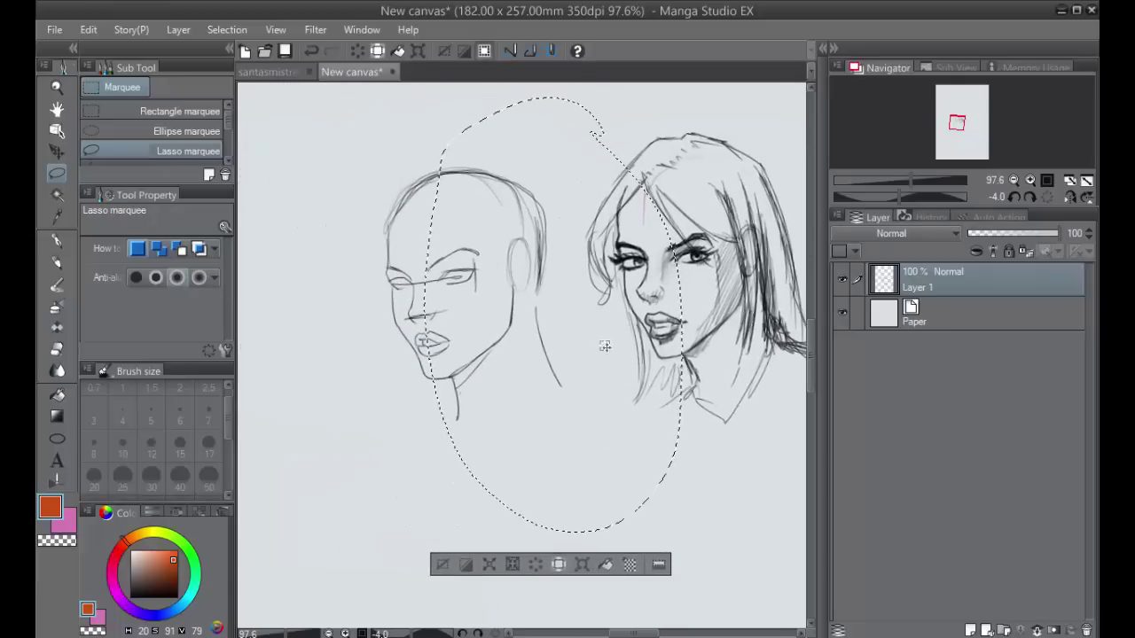
key(ctrl+z)
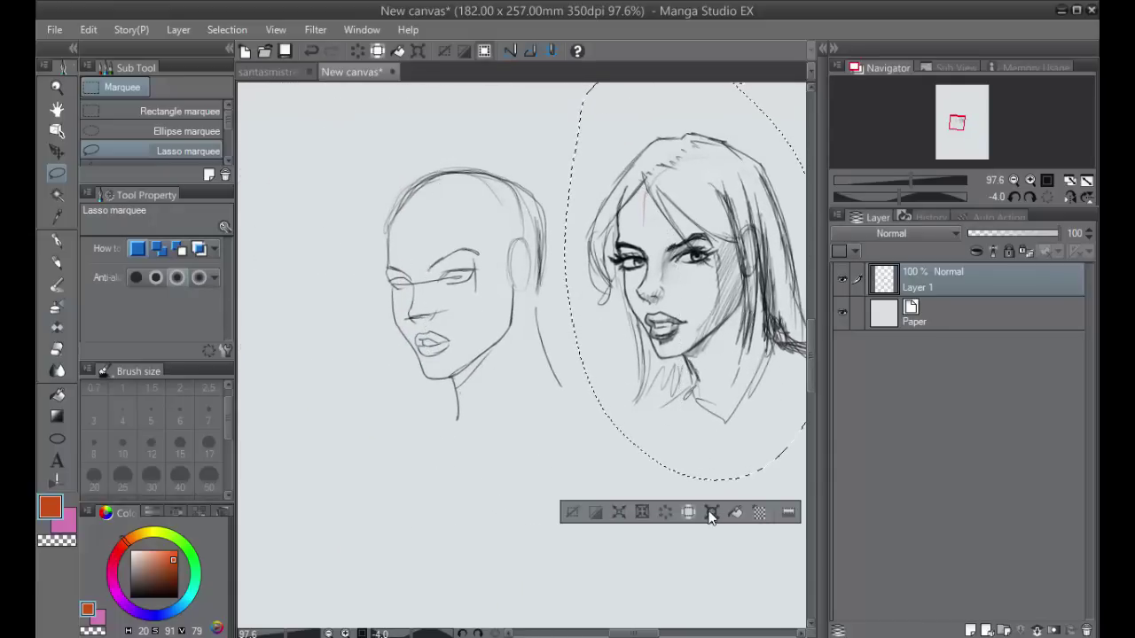
Overlay the shaded head on the construction head for comparison, move it back beside it, apply the transform and deselect.
click(711, 512)
drag(751, 331, 537, 372)
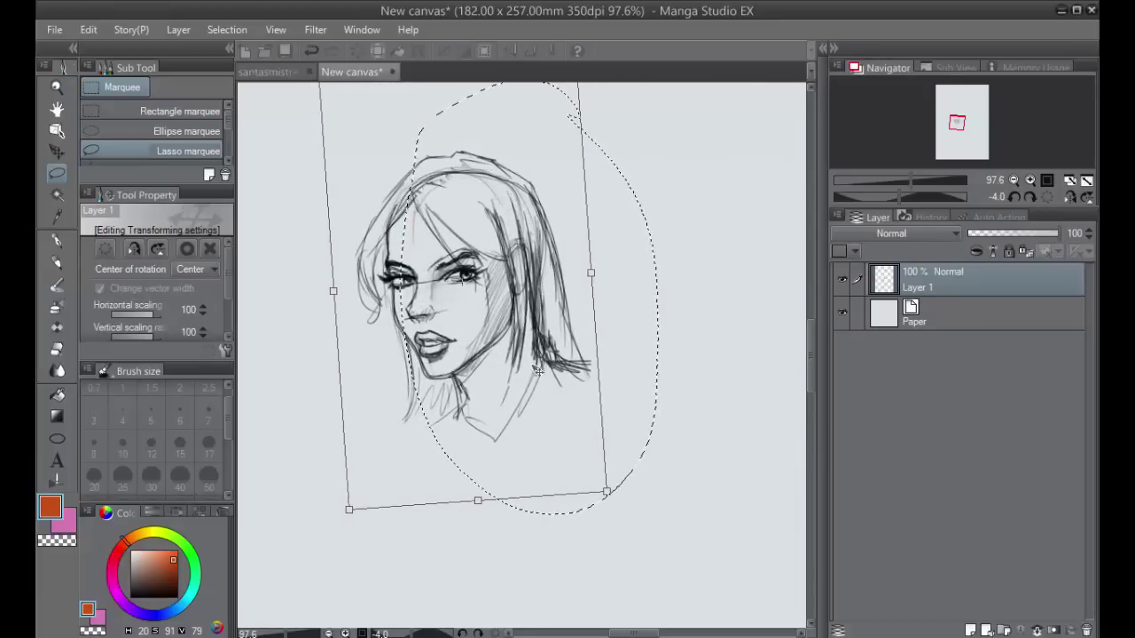
mouse_move(537, 372)
mouse_down()
mouse_move(636, 356)
mouse_move(783, 359)
mouse_up()
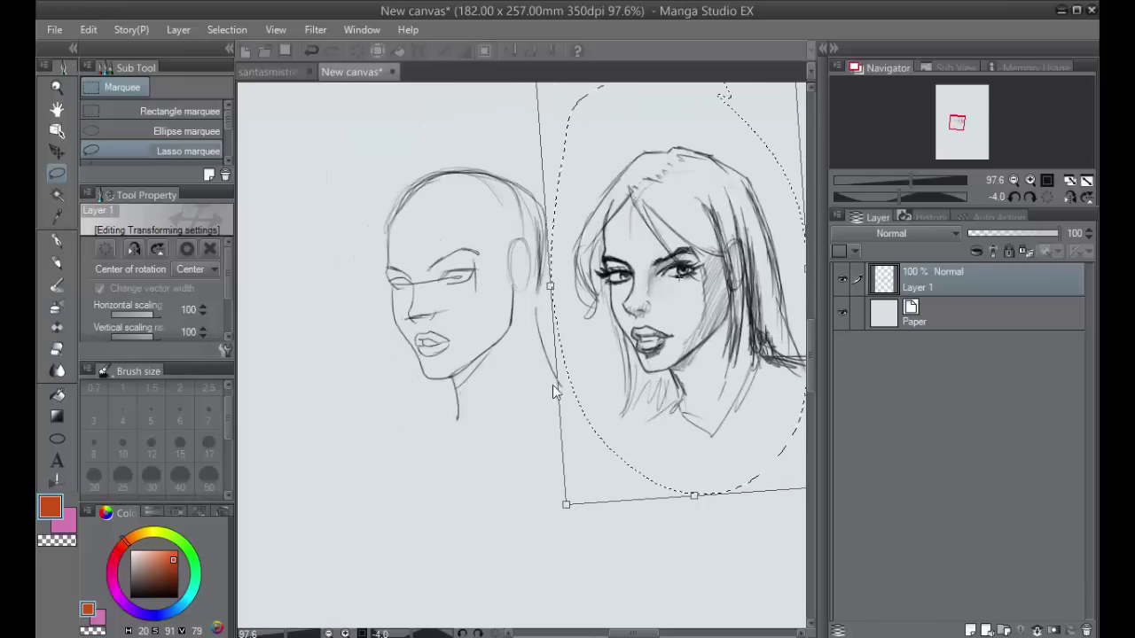
click(189, 249)
key(ctrl+d)
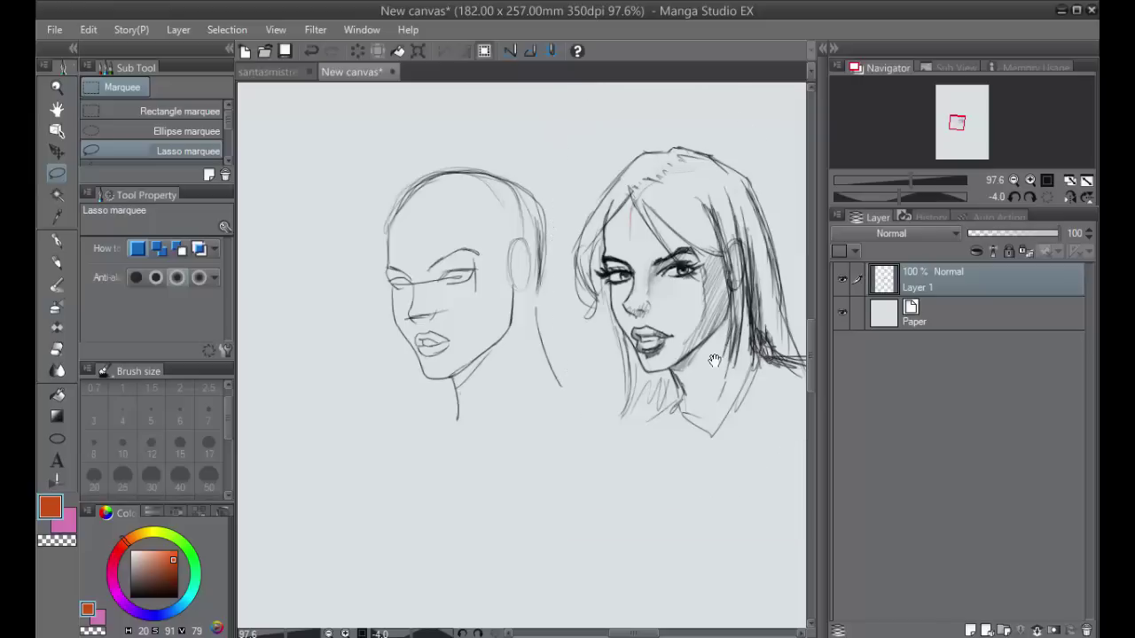
drag(715, 361, 522, 428)
scroll(618, 402, down, 1)
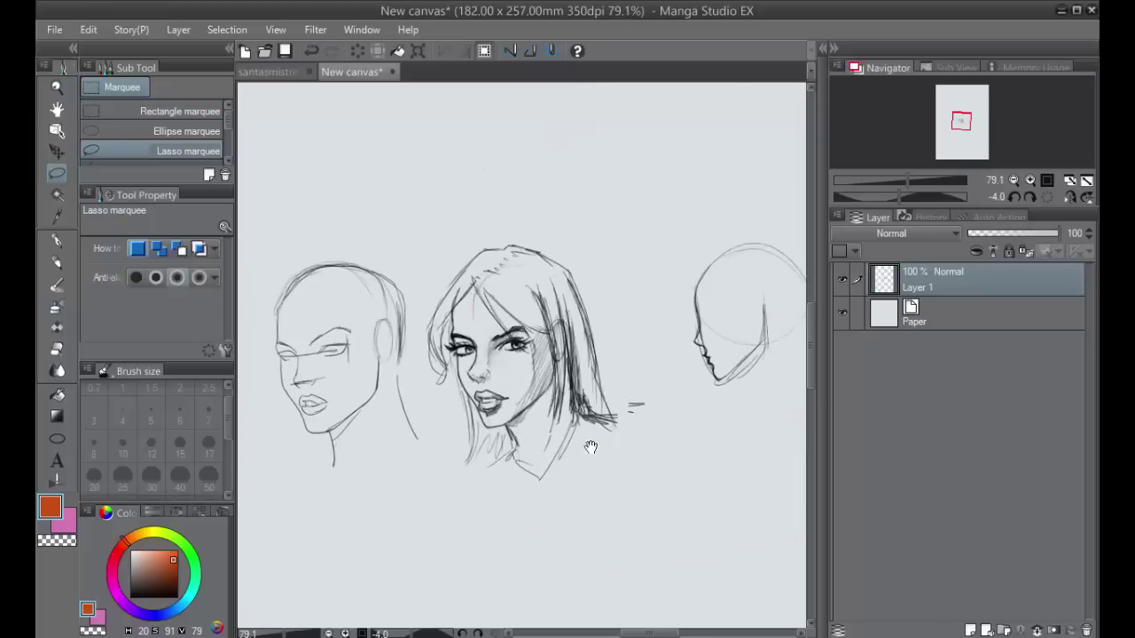
drag(592, 447, 649, 400)
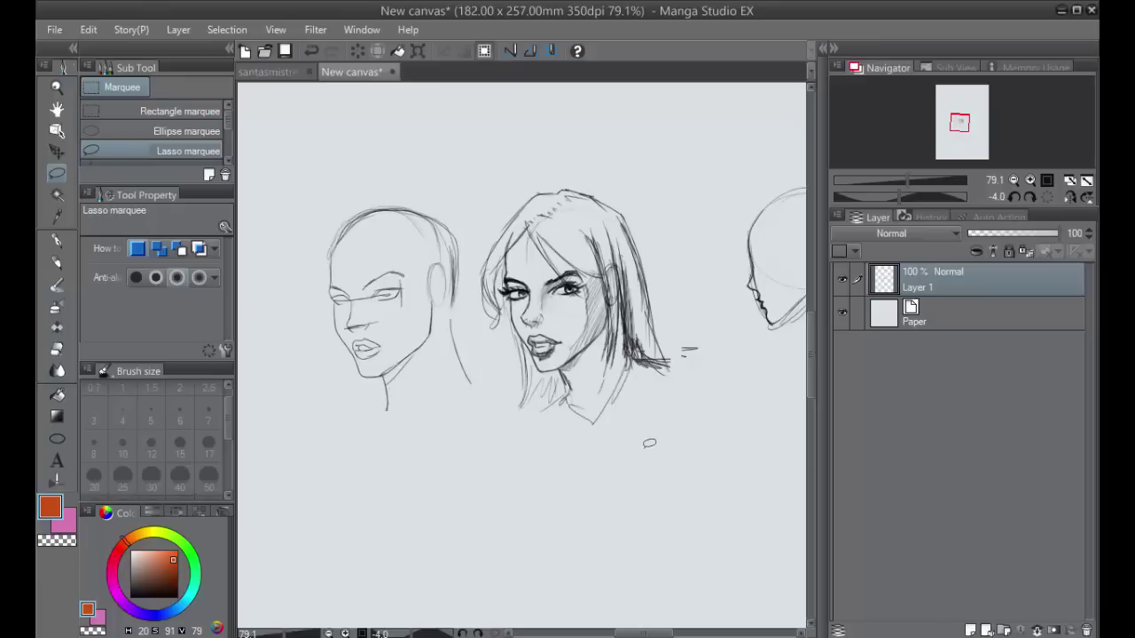
Set the Darker pencil to black and darken the hair strands sweeping from the parting to the far temple.
click(56, 263)
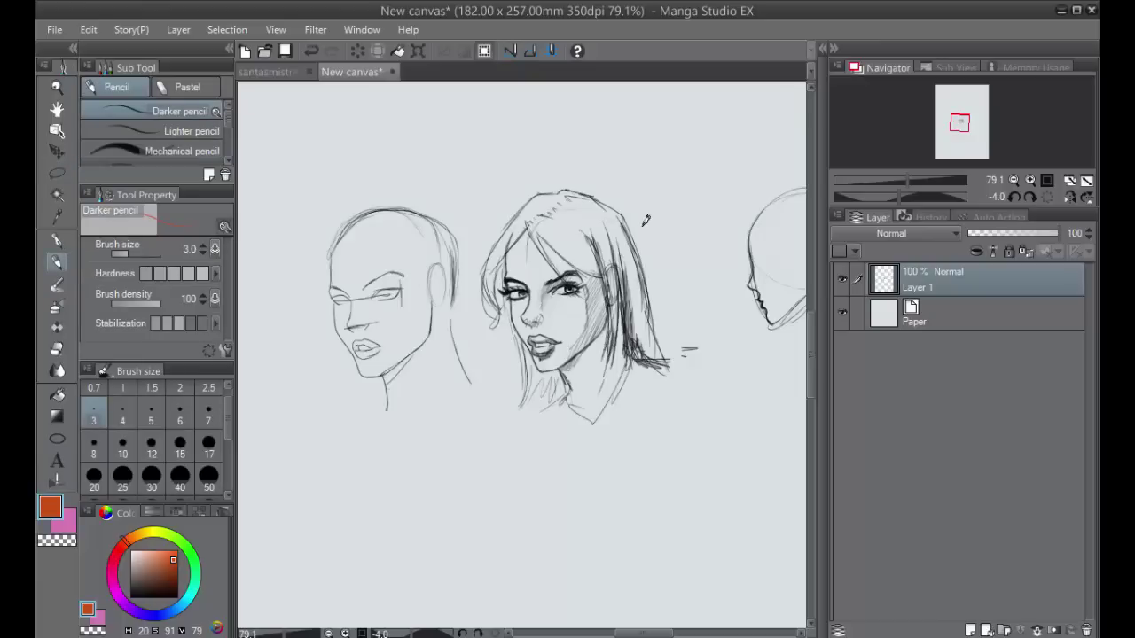
scroll(632, 263, up, 3)
drag(603, 277, 663, 270)
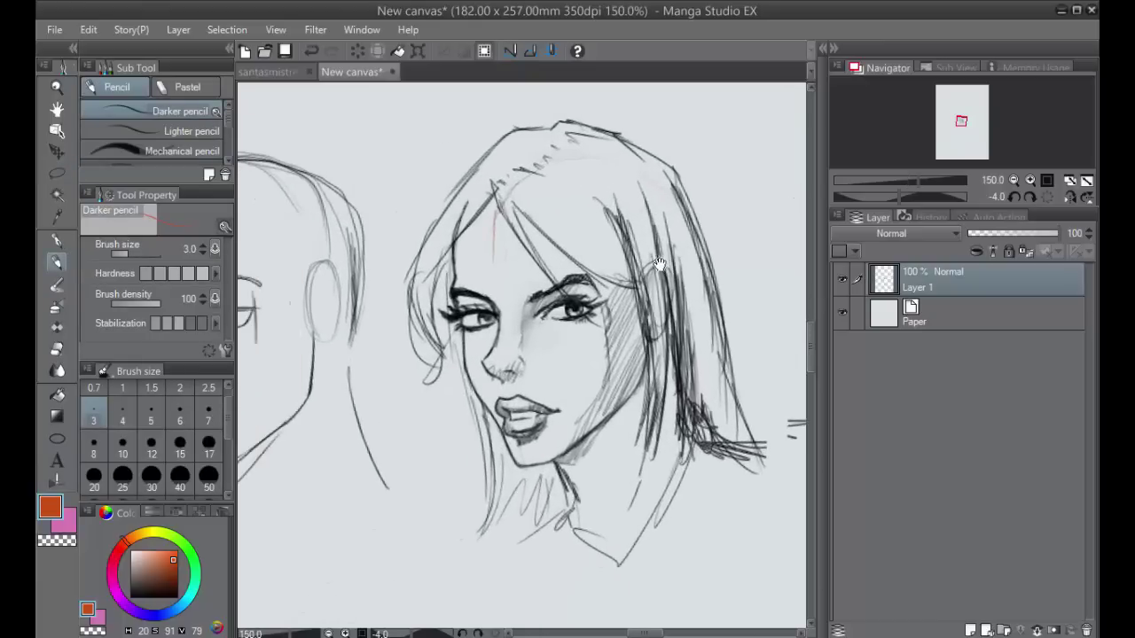
mouse_move(461, 258)
mouse_down()
mouse_move(507, 213)
mouse_move(445, 266)
mouse_up()
click(148, 598)
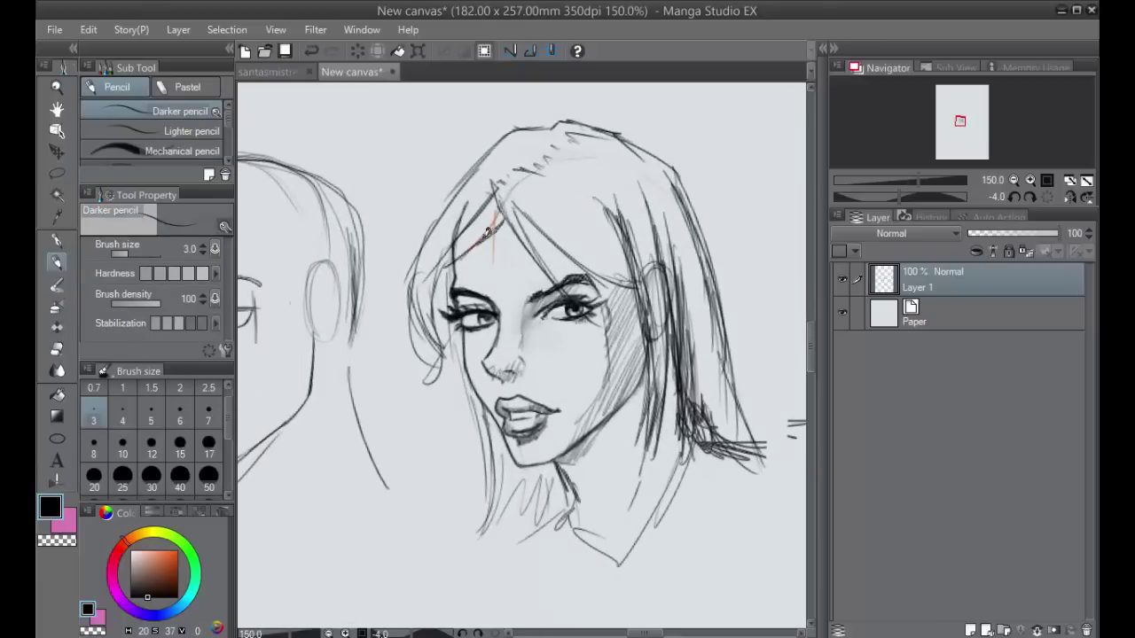
drag(497, 227, 417, 306)
mouse_move(505, 207)
mouse_down()
mouse_move(455, 259)
mouse_move(427, 268)
mouse_up()
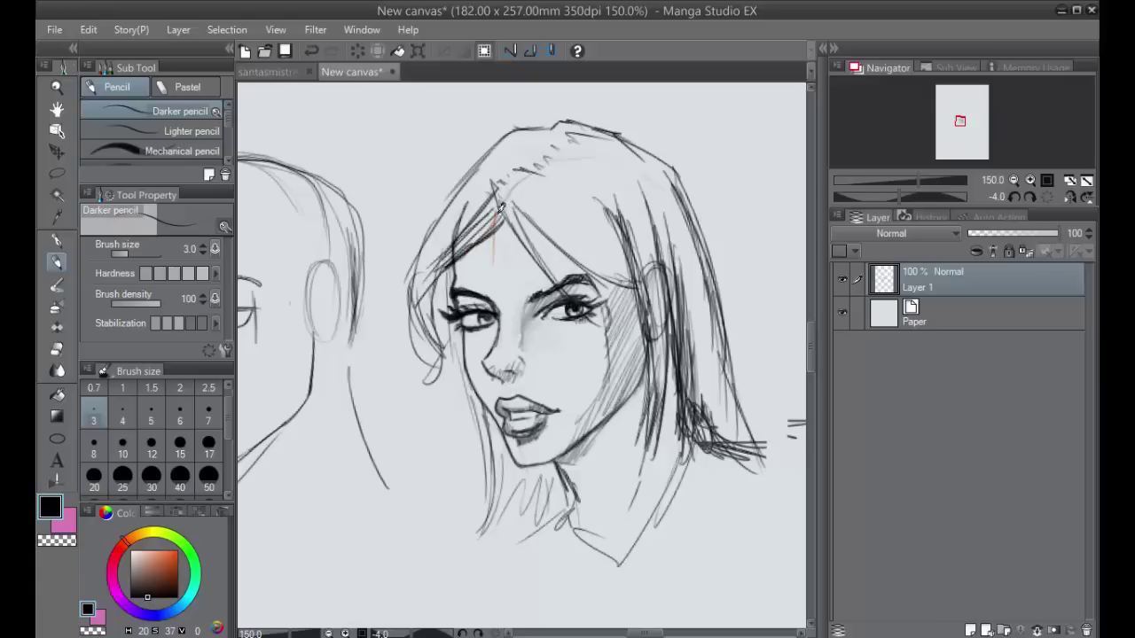
Build up dark strands in the fringe on both sides of the parting, framing the forehead.
drag(489, 172, 553, 270)
mouse_move(522, 222)
mouse_down()
mouse_move(560, 259)
mouse_move(640, 285)
mouse_move(537, 246)
mouse_move(608, 293)
mouse_up()
drag(488, 181, 564, 298)
mouse_move(514, 222)
mouse_down()
mouse_move(557, 282)
mouse_move(433, 286)
mouse_move(453, 268)
mouse_up()
drag(502, 191, 436, 278)
drag(498, 205, 466, 256)
Darken the curled lock of hair beside the far temple and eye and extend its tip downward.
mouse_move(438, 274)
mouse_down()
mouse_move(445, 357)
mouse_move(429, 381)
mouse_up()
drag(417, 298, 425, 380)
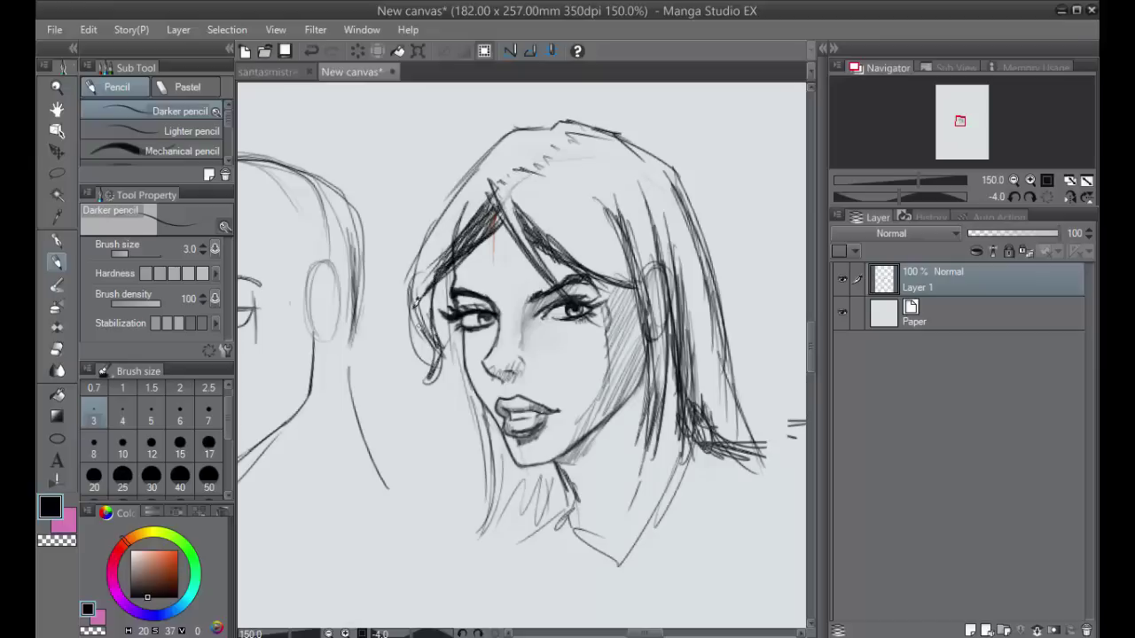
drag(427, 240, 413, 328)
mouse_move(443, 257)
mouse_down()
mouse_move(422, 312)
mouse_move(434, 340)
mouse_up()
drag(439, 278, 422, 337)
drag(440, 307, 431, 360)
drag(449, 339, 419, 404)
Strengthen the long hair strands running down behind the far cheek to the neck.
mouse_move(457, 259)
mouse_down()
mouse_move(448, 342)
mouse_move(468, 390)
mouse_up()
mouse_move(452, 321)
mouse_down()
mouse_move(489, 446)
mouse_move(472, 537)
mouse_up()
drag(493, 416, 477, 462)
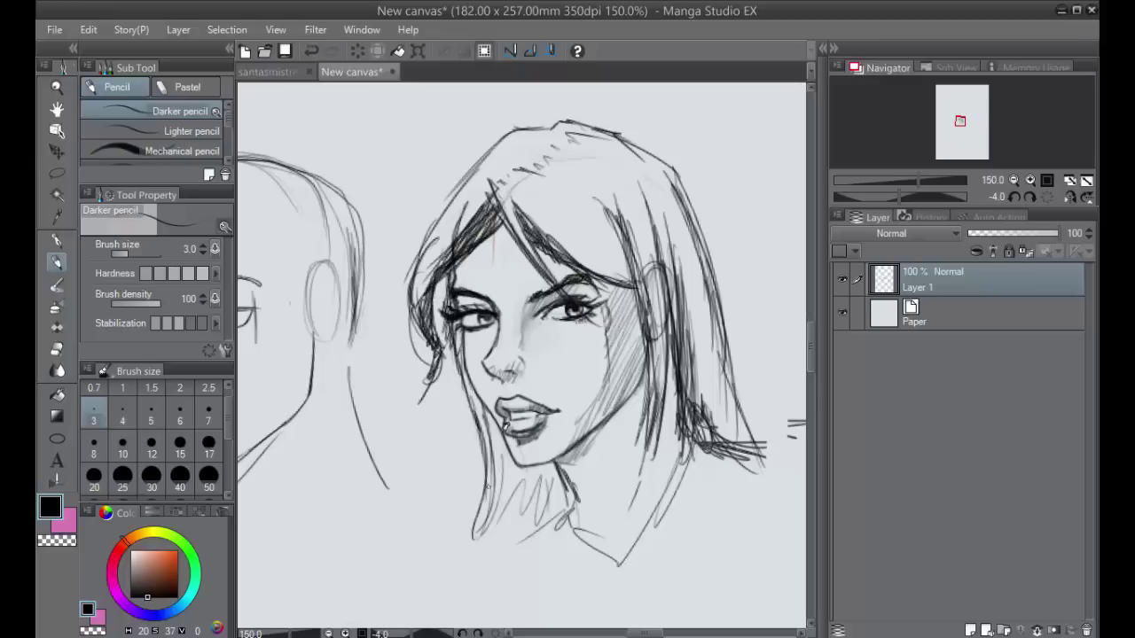
Hatch a dark cast shadow on the neck directly under the chin.
drag(567, 481, 566, 513)
mouse_move(580, 484)
mouse_down()
mouse_move(569, 518)
mouse_move(557, 520)
mouse_up()
mouse_move(558, 464)
mouse_down()
mouse_move(529, 520)
mouse_move(554, 471)
mouse_move(563, 503)
mouse_move(560, 466)
mouse_move(518, 515)
mouse_up()
drag(533, 466, 508, 509)
drag(516, 464, 498, 537)
scroll(723, 193, down, 2)
scroll(723, 192, down, 1)
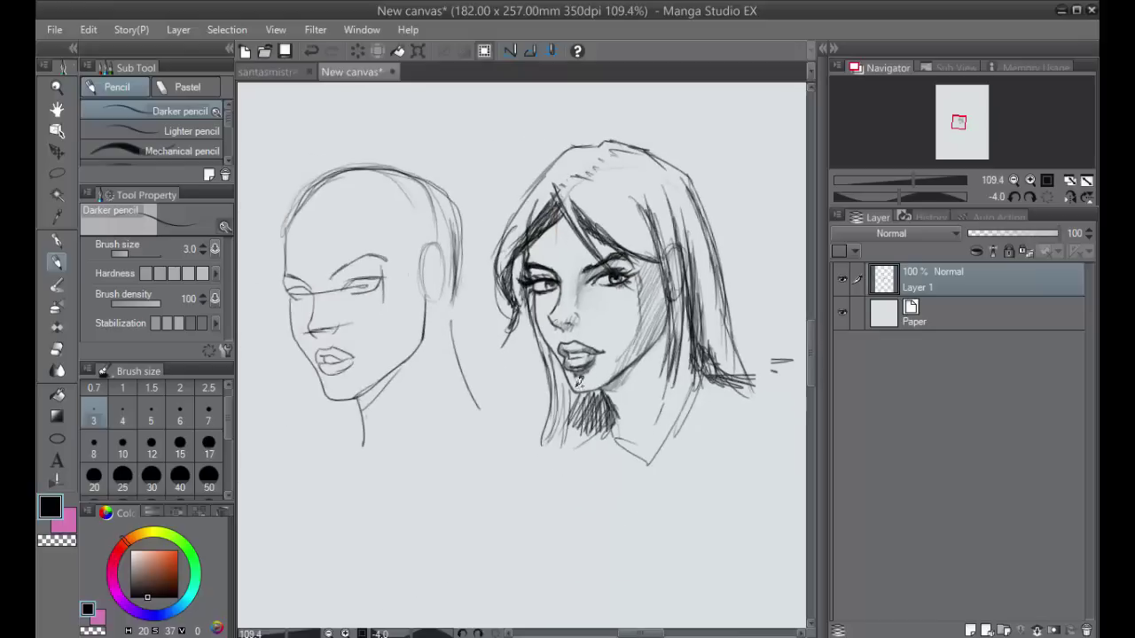
Thicken the face contour along the far cheek, chin and near jaw with heavier pencil lines.
scroll(632, 359, up, 3)
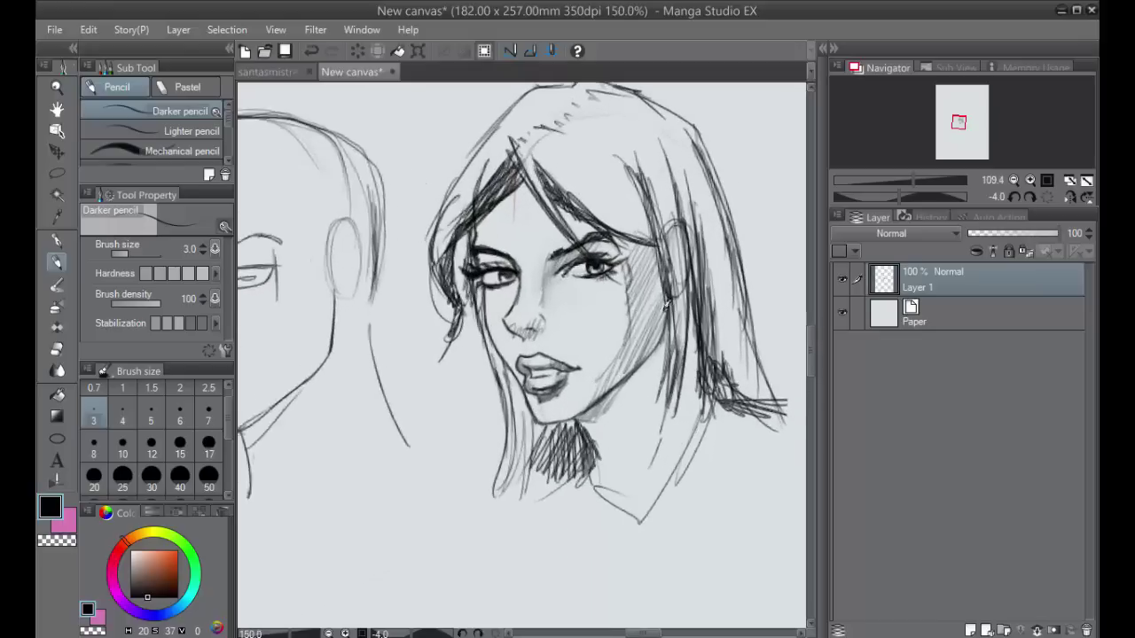
mouse_move(429, 304)
mouse_down()
mouse_move(433, 338)
mouse_move(487, 443)
mouse_up()
mouse_move(470, 386)
mouse_down()
mouse_move(503, 458)
mouse_move(486, 423)
mouse_move(524, 453)
mouse_move(560, 441)
mouse_up()
key(ctrl+z)
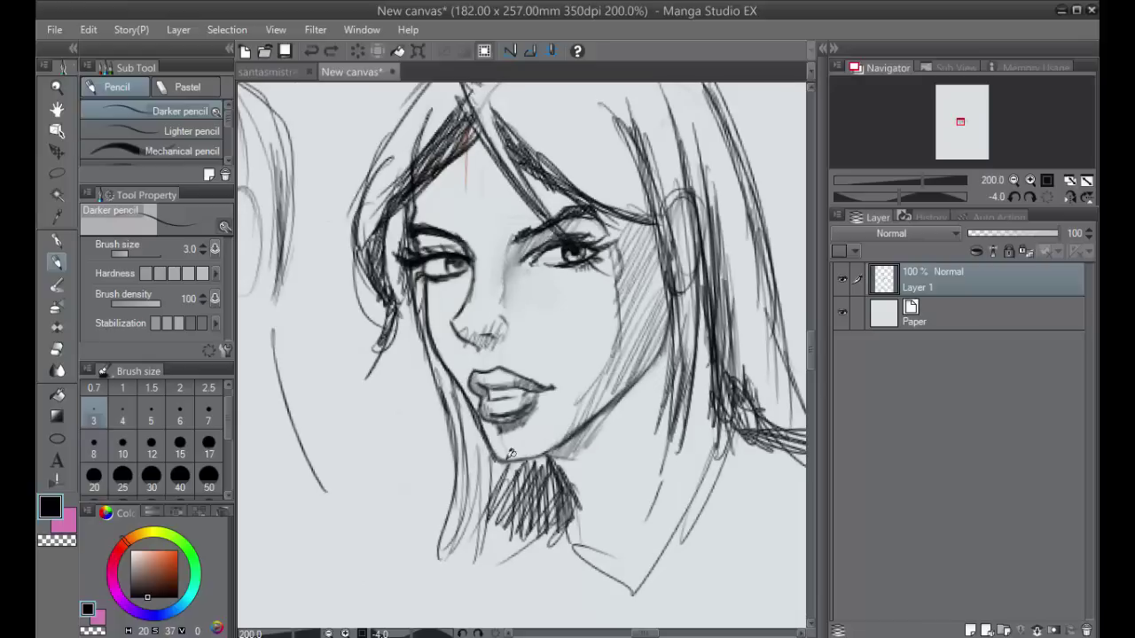
mouse_move(498, 460)
mouse_down()
mouse_move(513, 511)
mouse_move(504, 503)
mouse_move(666, 370)
mouse_move(704, 295)
mouse_move(656, 378)
mouse_move(671, 367)
mouse_move(690, 338)
mouse_move(585, 452)
mouse_up()
scroll(598, 340, up, 2)
scroll(738, 265, down, 3)
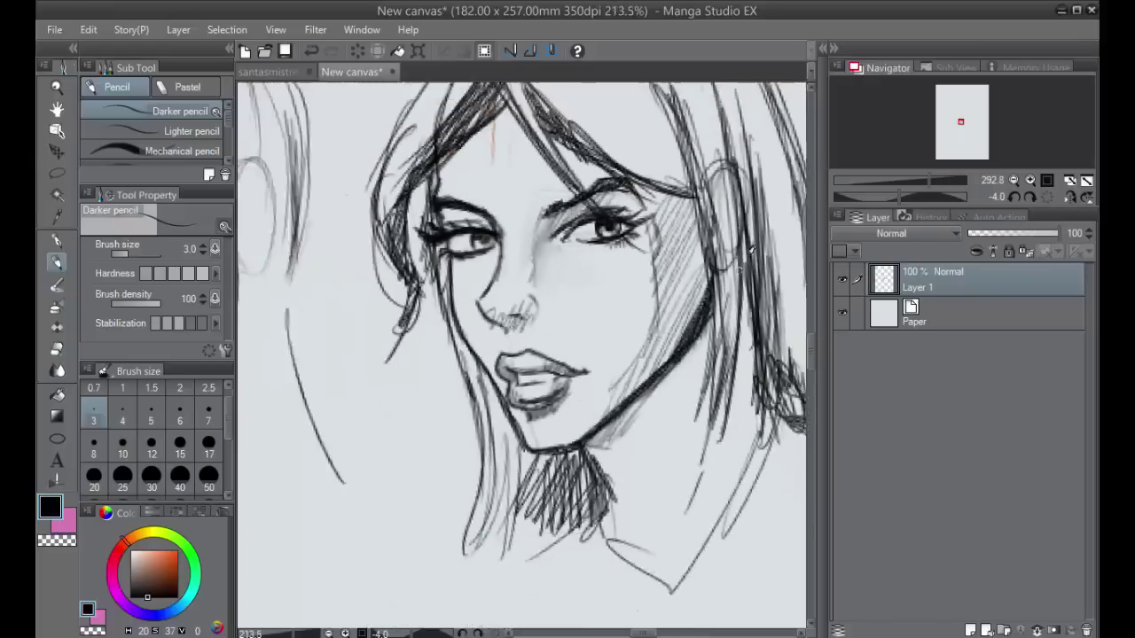
scroll(744, 250, down, 2)
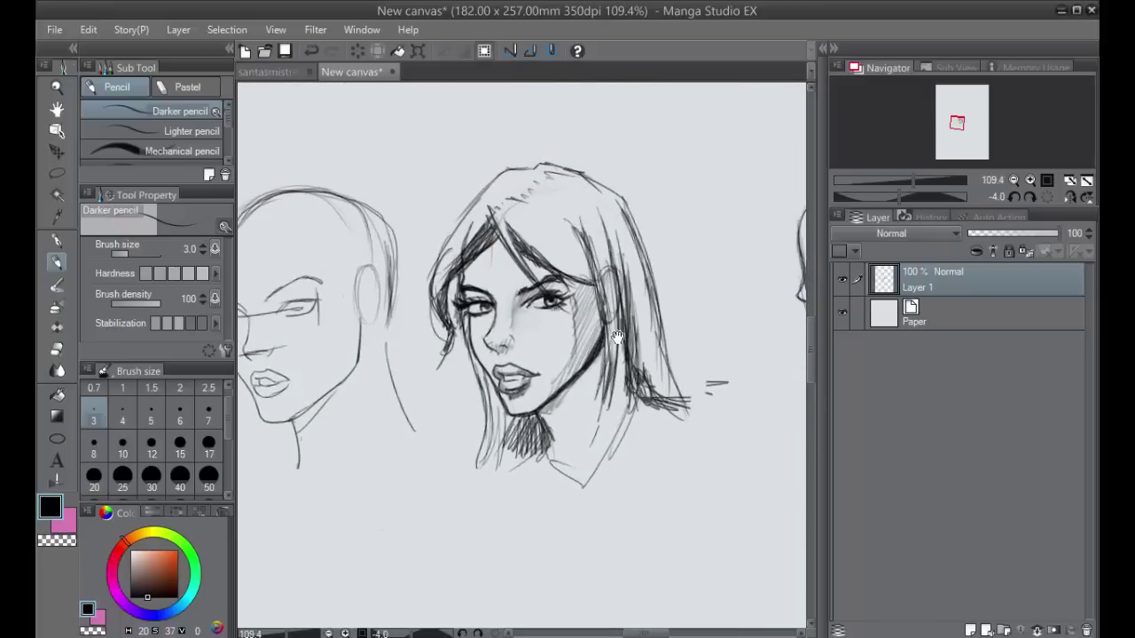
scroll(743, 262, up, 1)
scroll(715, 439, down, 2)
drag(703, 328, 602, 177)
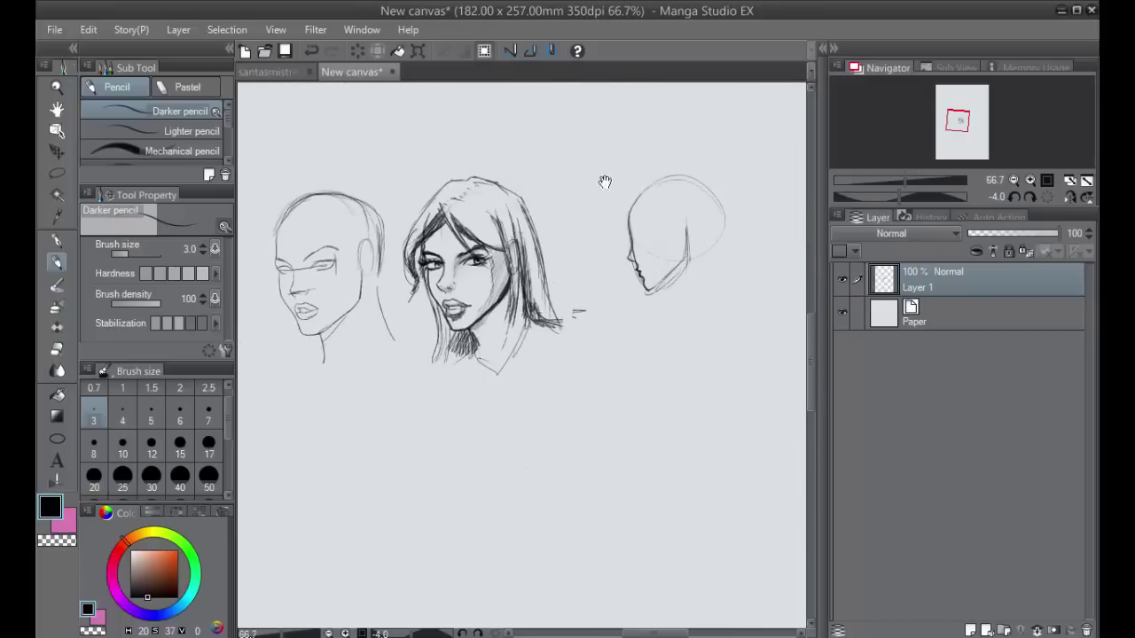
scroll(664, 304, up, 2)
drag(582, 342, 679, 362)
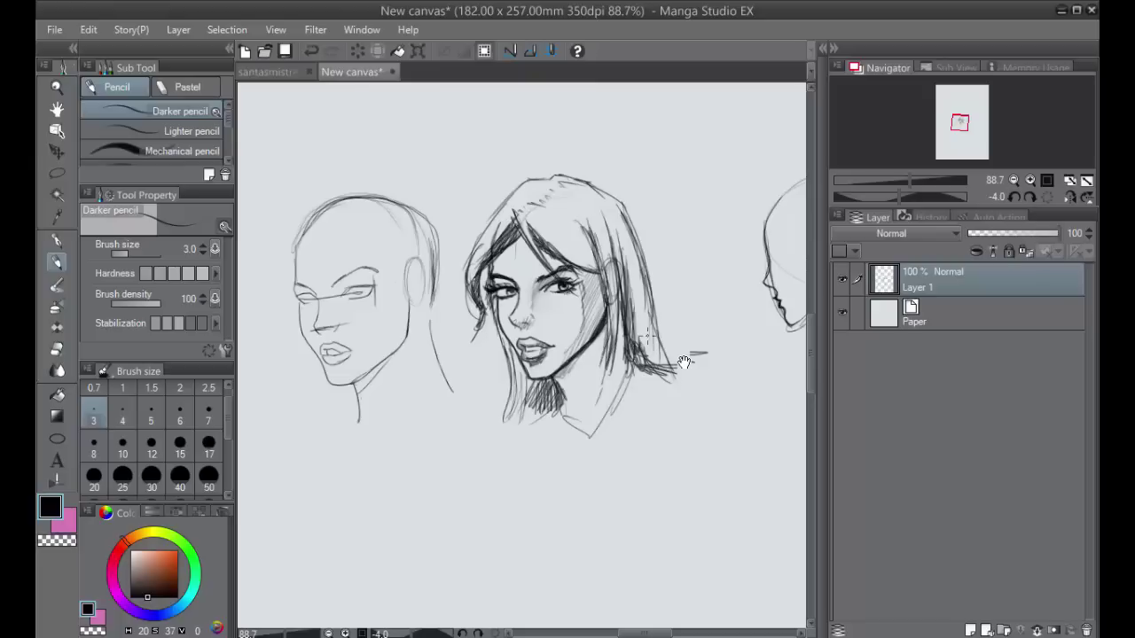
Erase the peak of the upper lip with the Soft eraser and redraw the upper lip darker with the pencil.
scroll(684, 362, up, 4)
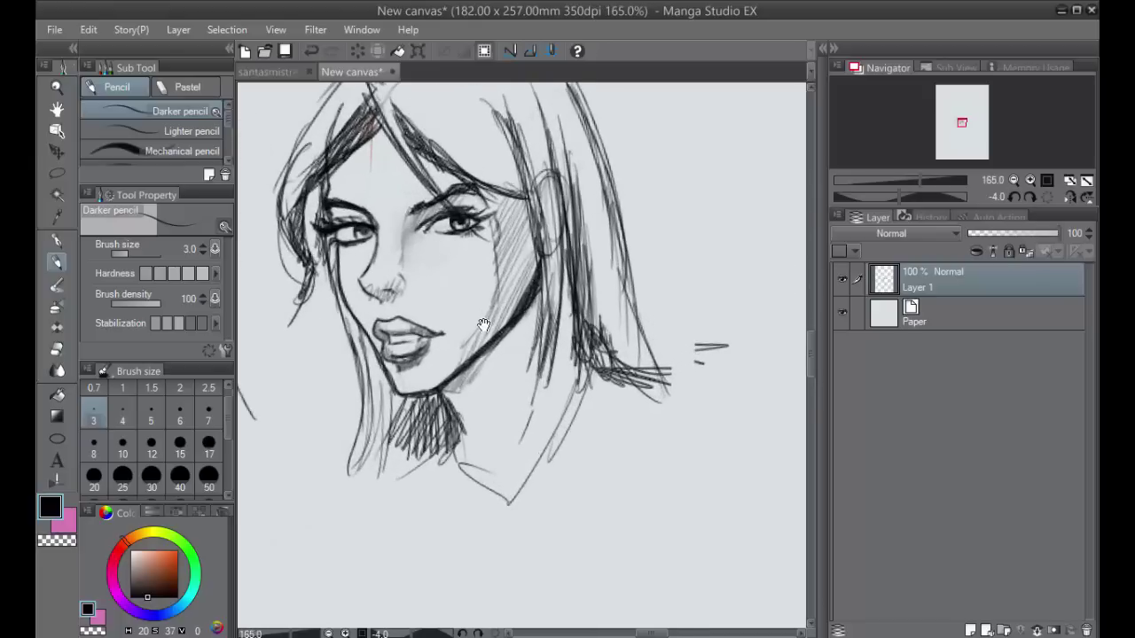
scroll(483, 325, up, 3)
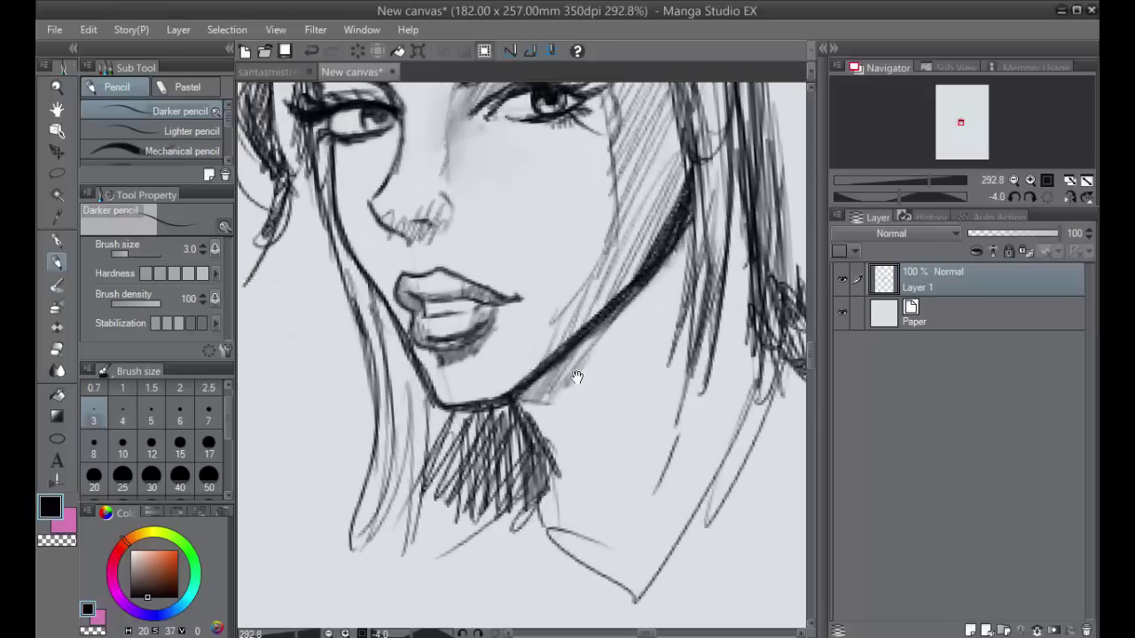
drag(576, 377, 591, 423)
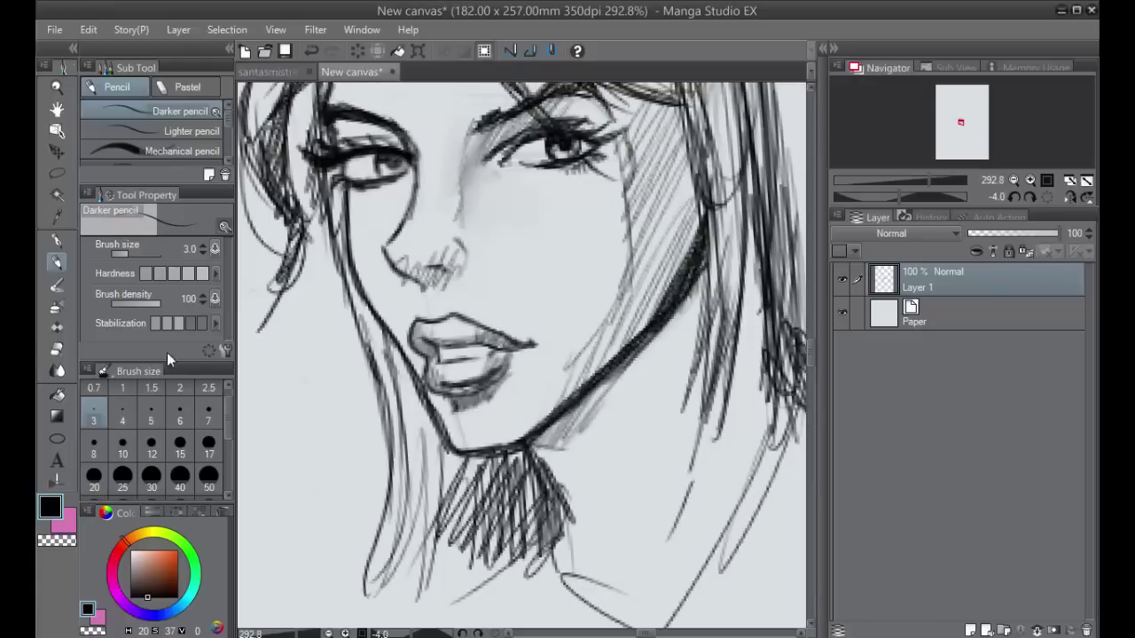
key(e)
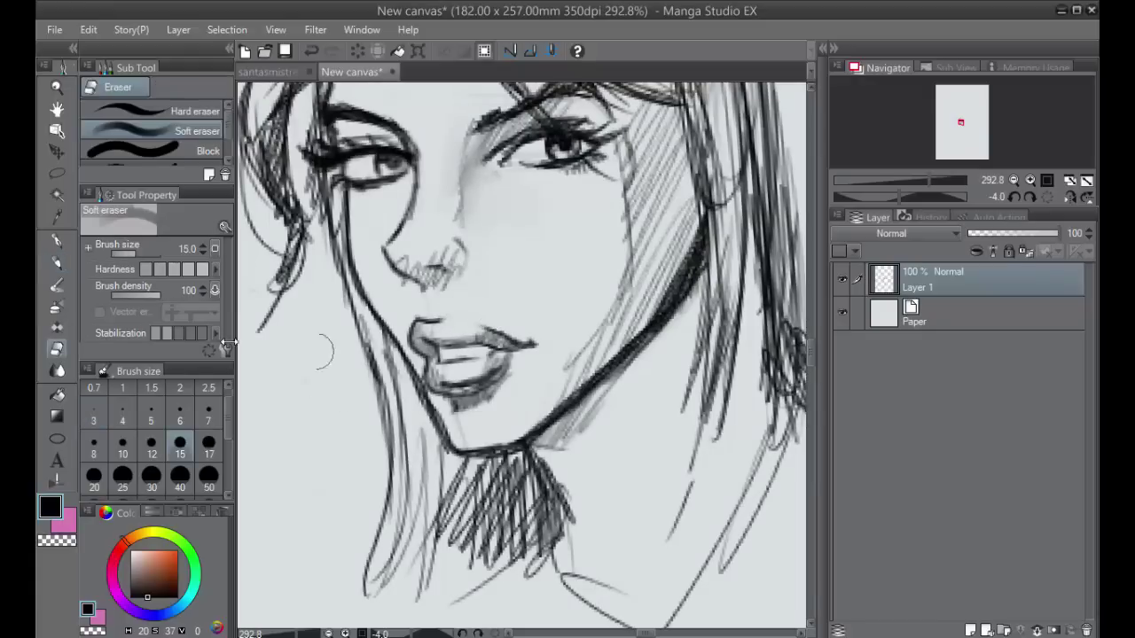
key(p)
mouse_move(422, 317)
mouse_down()
mouse_move(503, 330)
mouse_move(446, 318)
mouse_move(451, 340)
mouse_move(521, 340)
mouse_move(467, 333)
mouse_move(479, 339)
mouse_move(434, 358)
mouse_move(433, 377)
mouse_move(449, 359)
mouse_move(452, 367)
mouse_move(434, 360)
mouse_move(449, 363)
mouse_move(428, 302)
mouse_move(449, 364)
mouse_move(477, 391)
mouse_move(444, 338)
mouse_up()
key(ctrl+z)
key(ctrl+z)
Shade the lips darker with the Darker pencil.
scroll(440, 341, down, 6)
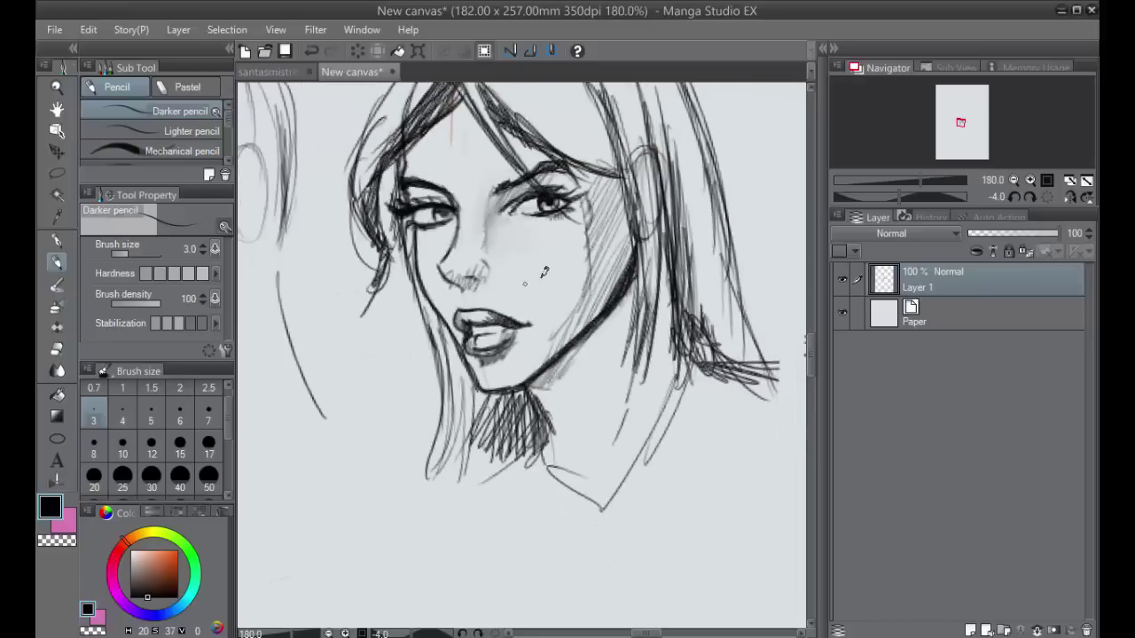
scroll(673, 271, up, 2)
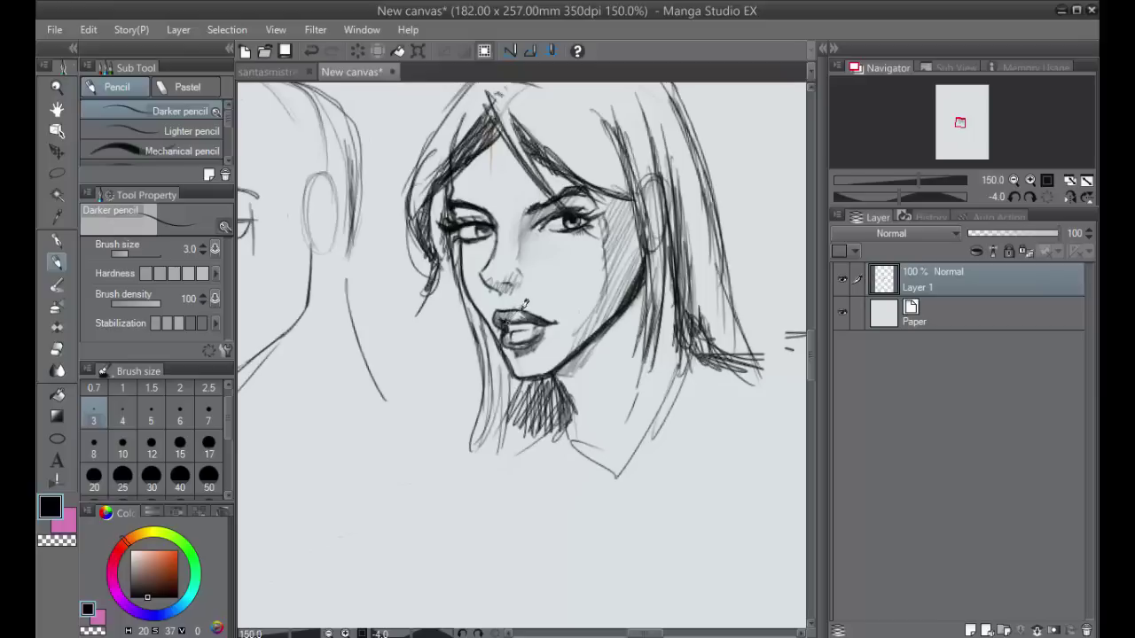
drag(513, 328, 523, 335)
Add small white highlights to both eyes with the Mapping pen at size 10.
key(p)
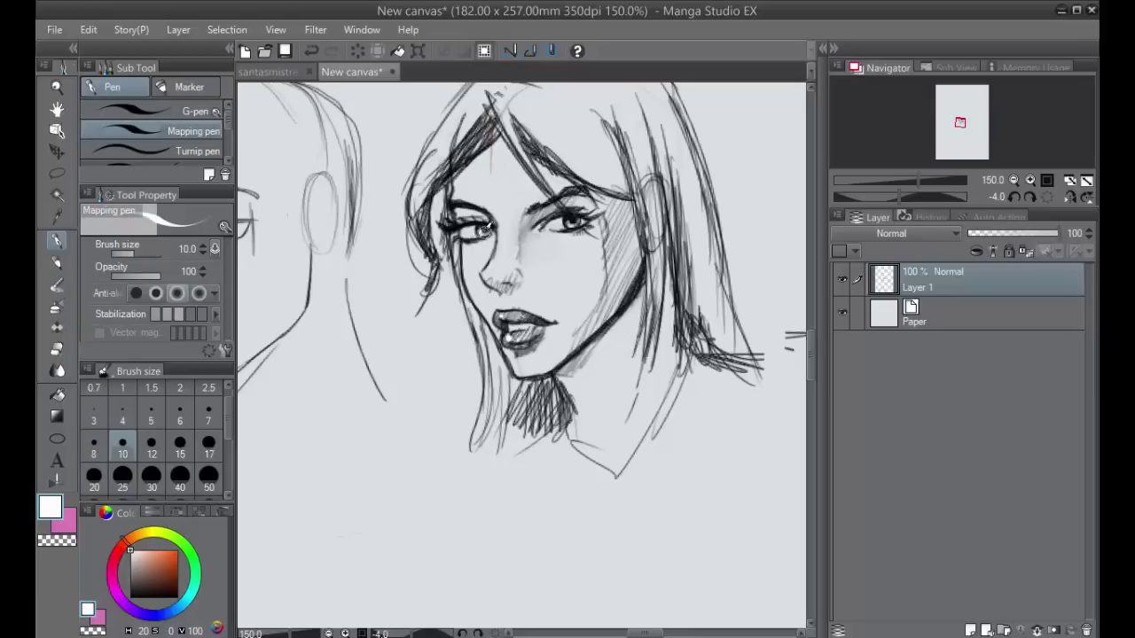
click(571, 220)
scroll(714, 407, down, 3)
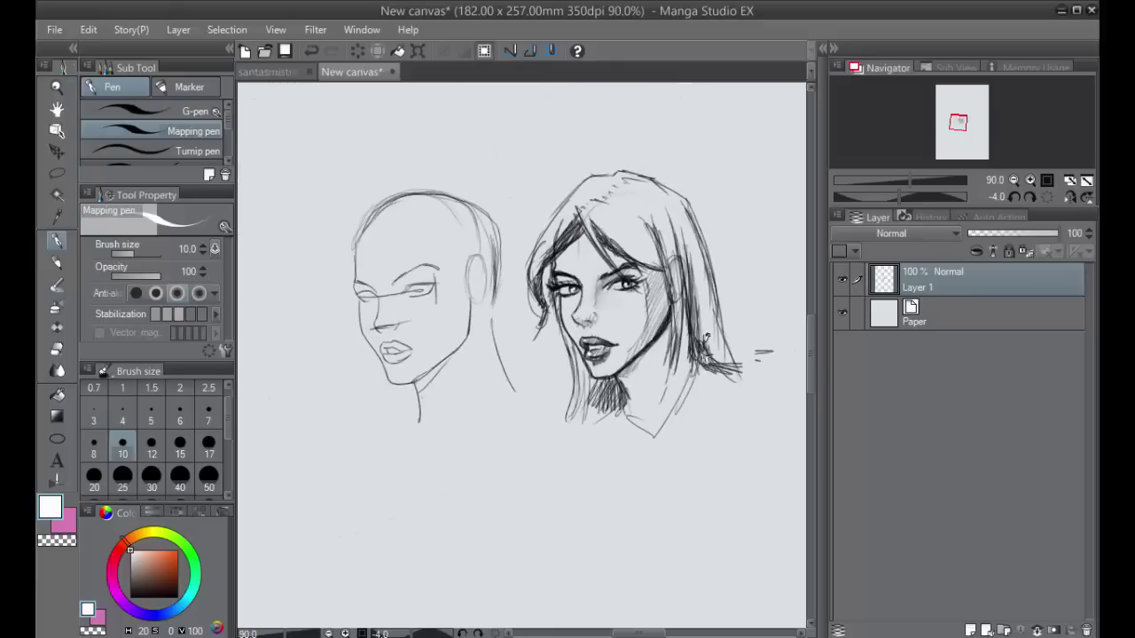
drag(709, 282, 610, 355)
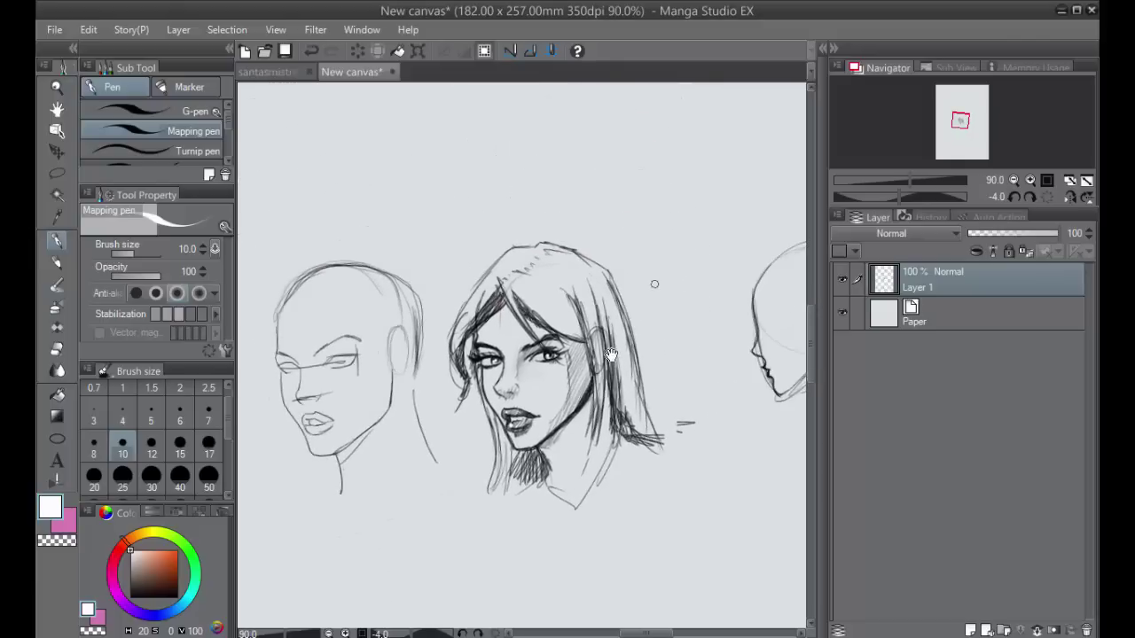